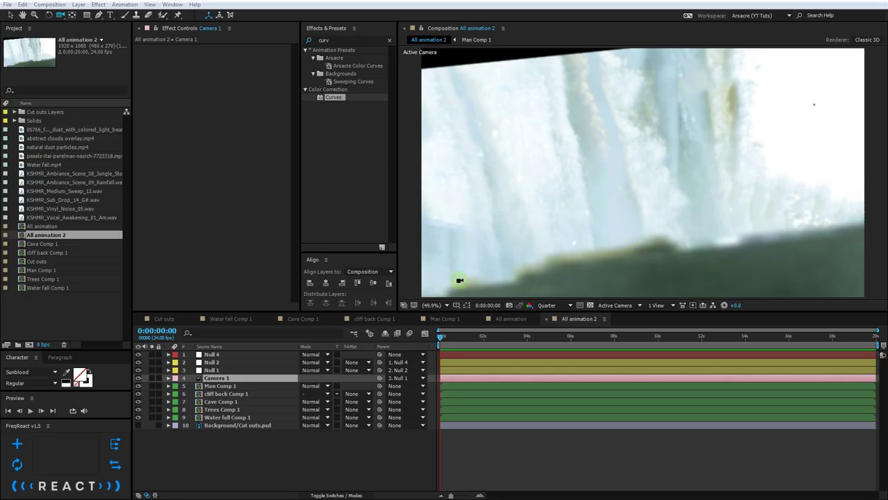
Step: Orbit and zoom the 3D camera views around the waterfall layers while previewing, then stop the preview
left_click_drag(613, 223, 664, 264)
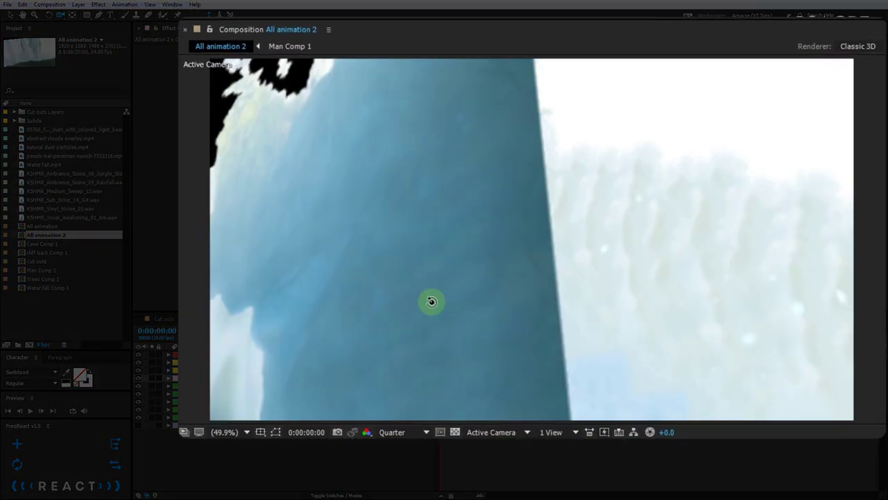
key("space")
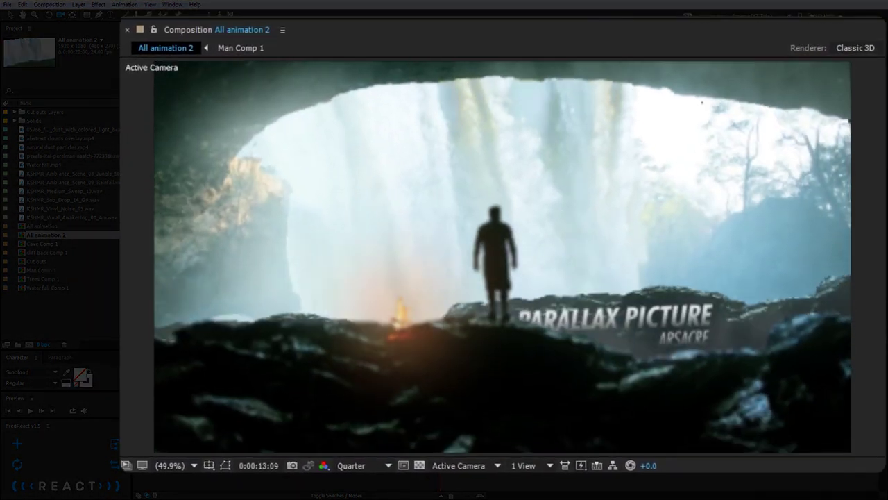
mouse_move(559, 293)
left_mouse_down()
mouse_move(581, 284)
mouse_move(551, 280)
mouse_move(546, 305)
mouse_move(546, 272)
mouse_move(535, 328)
mouse_move(583, 238)
mouse_move(581, 246)
left_mouse_up()
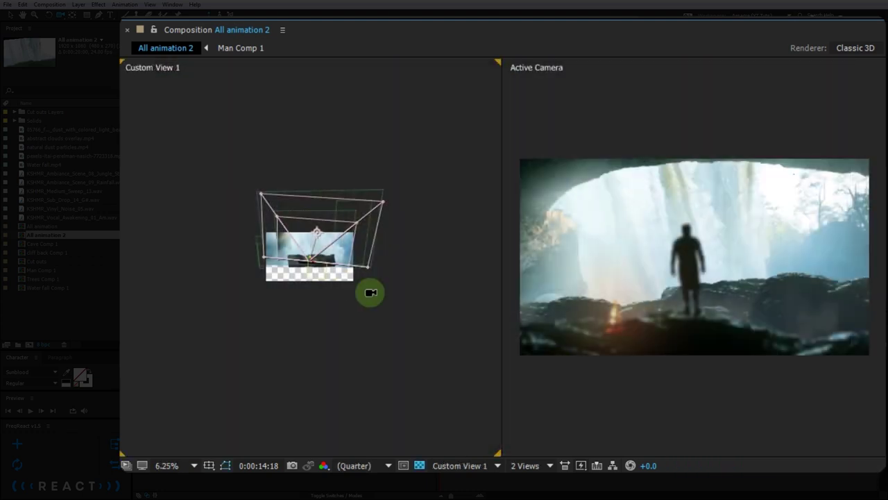
mouse_move(314, 253)
left_mouse_down()
mouse_move(368, 310)
mouse_move(338, 315)
mouse_move(350, 311)
left_mouse_up()
left_click(342, 286)
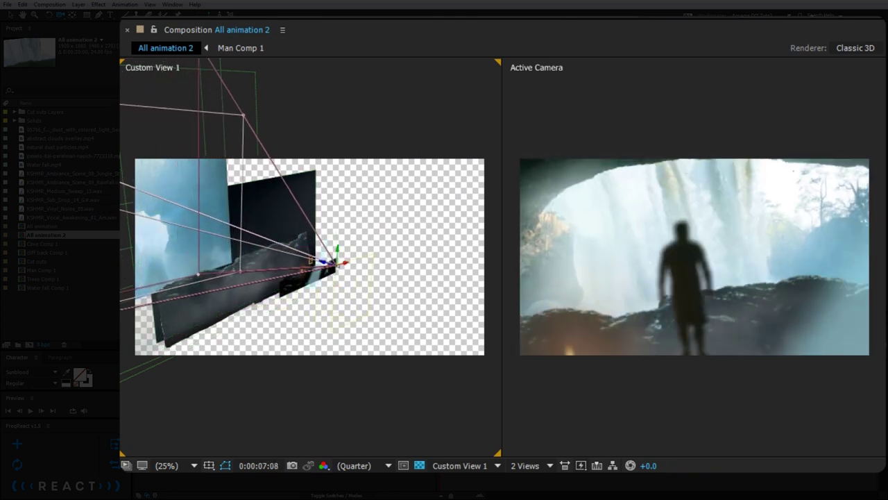
left_click(302, 264)
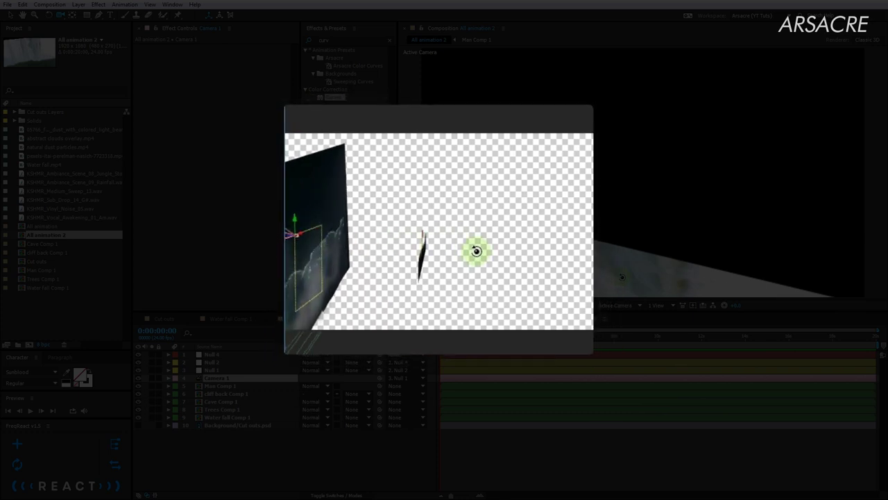
left_click_drag(439, 246, 419, 246)
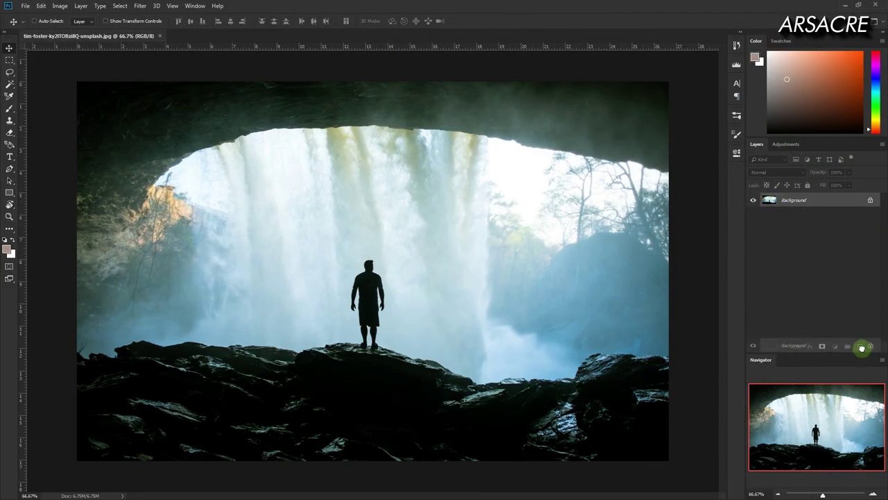
Step: Duplicate Background into Background copy and add a trial Curves adjustment, bending its curve
left_click_drag(775, 200, 860, 346)
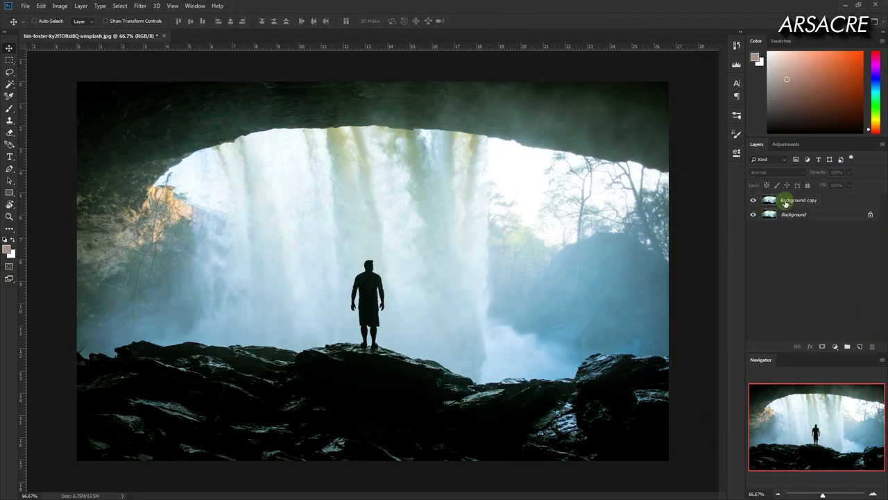
key("w")
left_click(835, 347)
left_click(829, 228)
mouse_move(709, 223)
left_mouse_down()
mouse_move(665, 218)
mouse_move(693, 258)
mouse_move(566, 263)
left_mouse_up()
left_click_drag(652, 261, 667, 284)
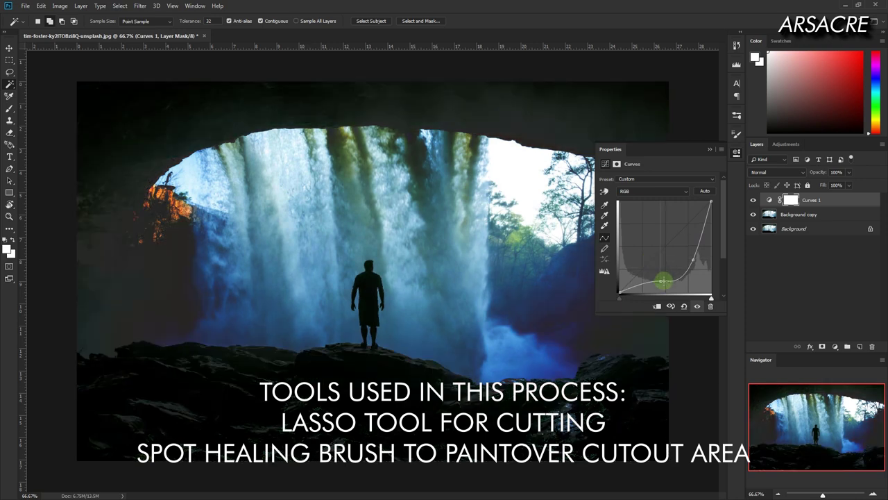
Step: Dismiss the error alert, delete the Curves 1 layer and clear the selection
left_click(401, 362)
left_click(769, 200)
key("Delete")
key("Return")
left_click_drag(805, 200, 872, 346)
key("ctrl+d")
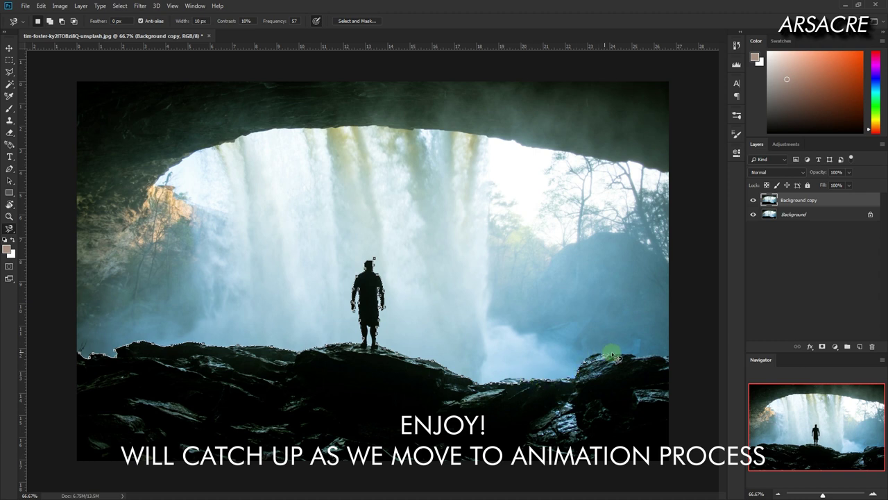
Step: Lasso-trace around the man's legs and along the top of the rock ridge
left_click_drag(707, 415, 669, 460)
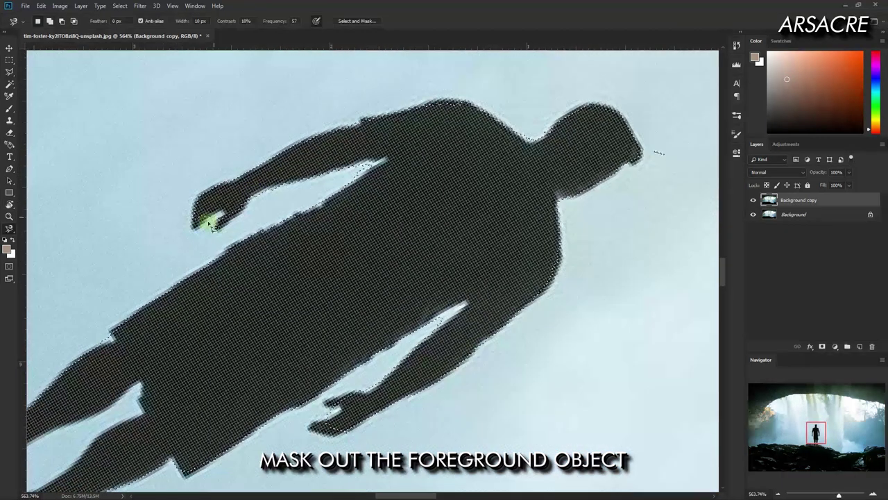
key("shift+l")
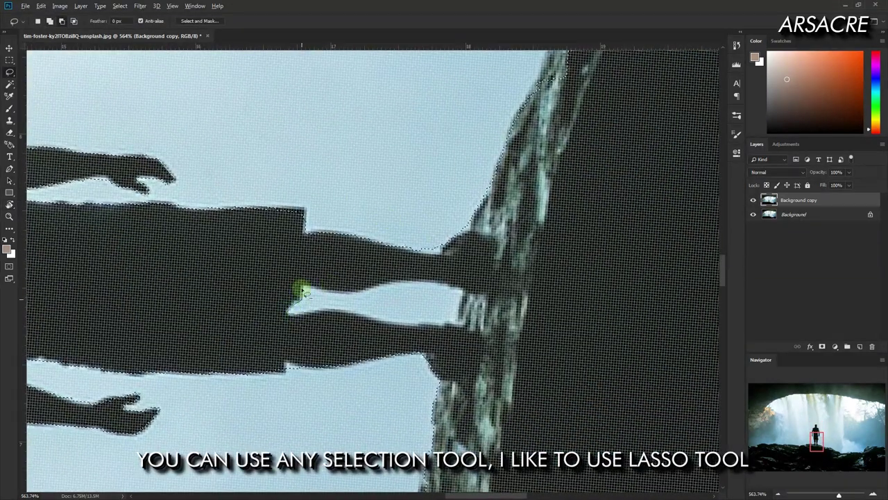
left_click_drag(371, 306, 292, 309)
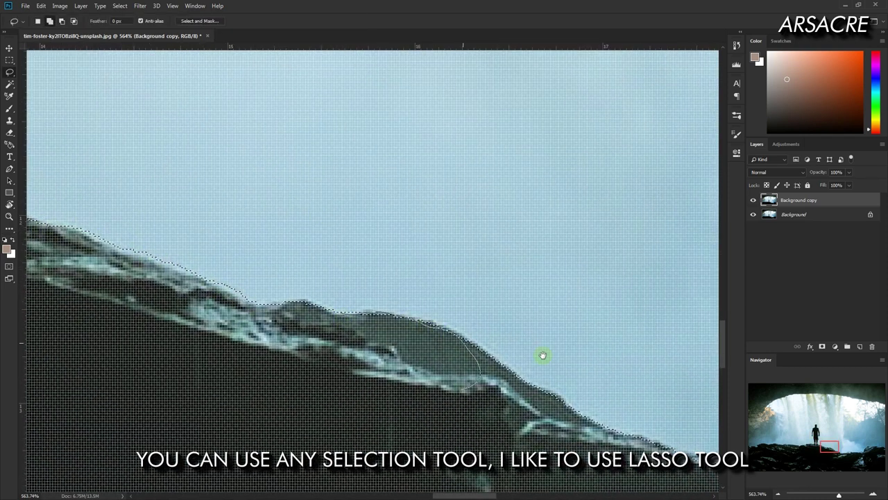
left_click_drag(542, 355, 232, 243)
left_click_drag(304, 271, 196, 319)
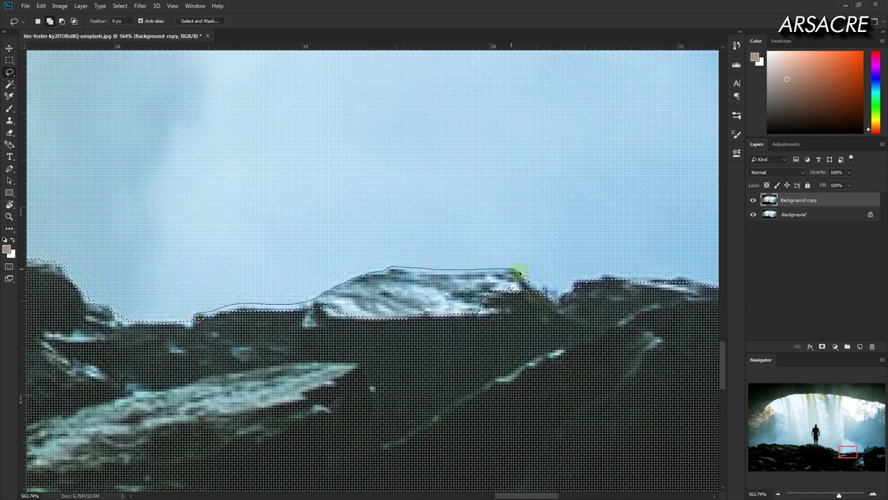
left_click_drag(520, 274, 238, 296)
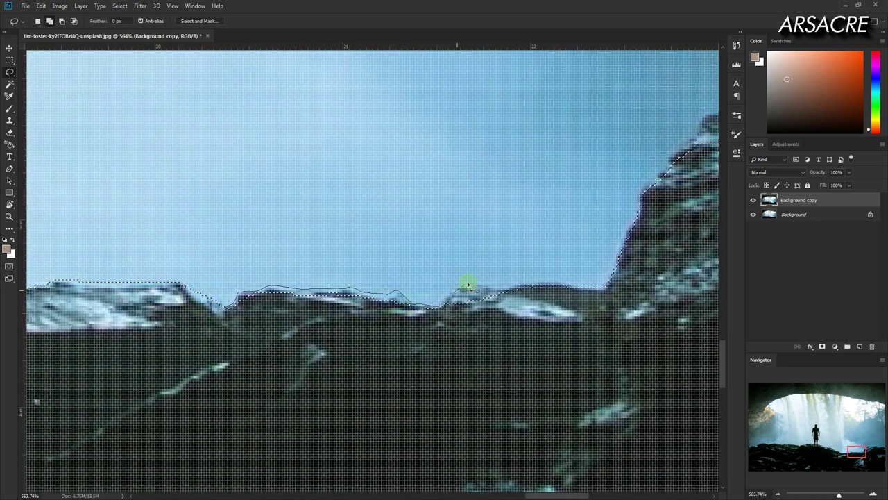
left_click_drag(467, 284, 193, 300)
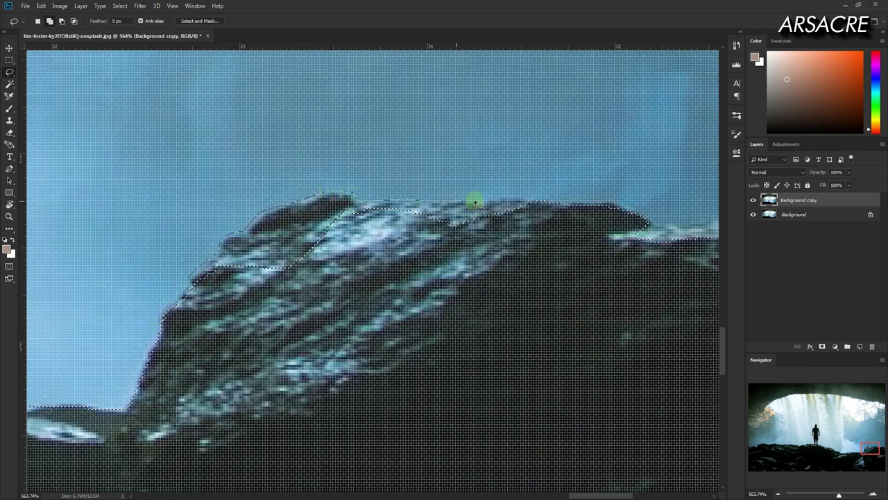
Step: Continue the lasso around the right edge, bottom rocks and left edge, then view the whole photo
left_click_drag(512, 278, 109, 260)
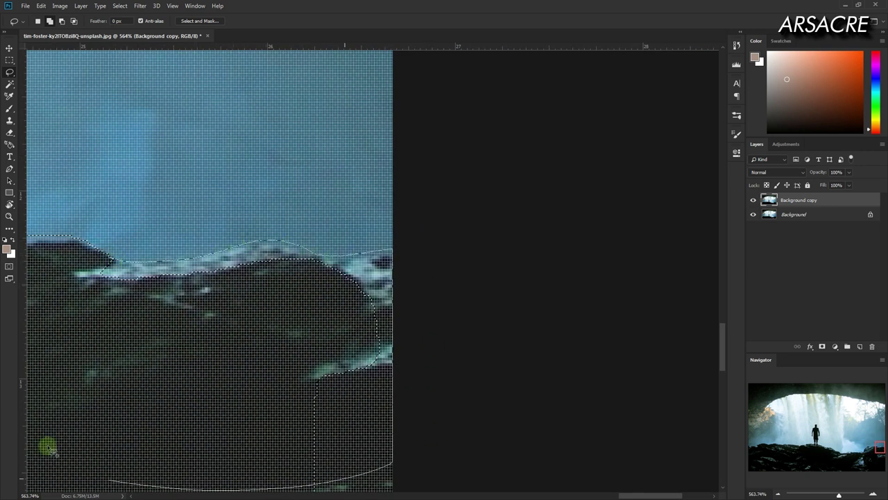
scroll(49, 448, "down", 5)
mouse_move(276, 362)
left_mouse_down()
mouse_move(288, 247)
mouse_move(481, 287)
left_mouse_up()
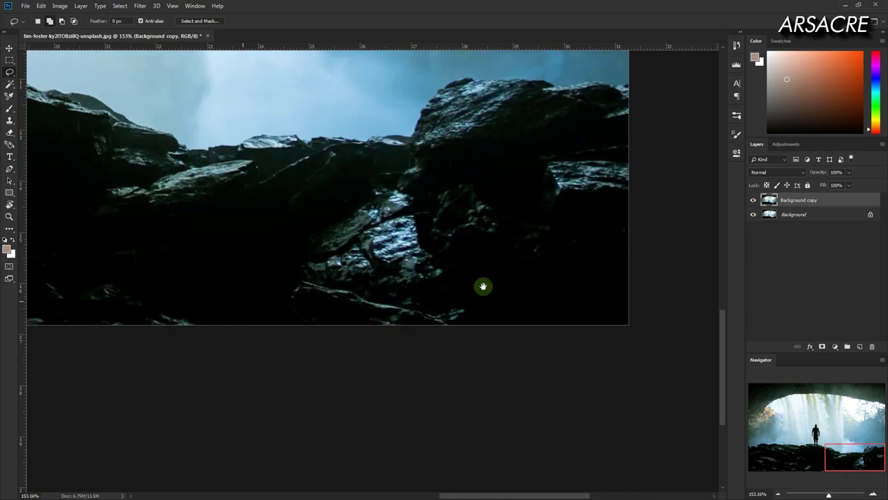
left_click_drag(213, 324, 558, 267)
mouse_move(541, 311)
left_mouse_down()
mouse_move(111, 308)
mouse_move(574, 294)
mouse_move(352, 286)
mouse_move(336, 298)
left_mouse_up()
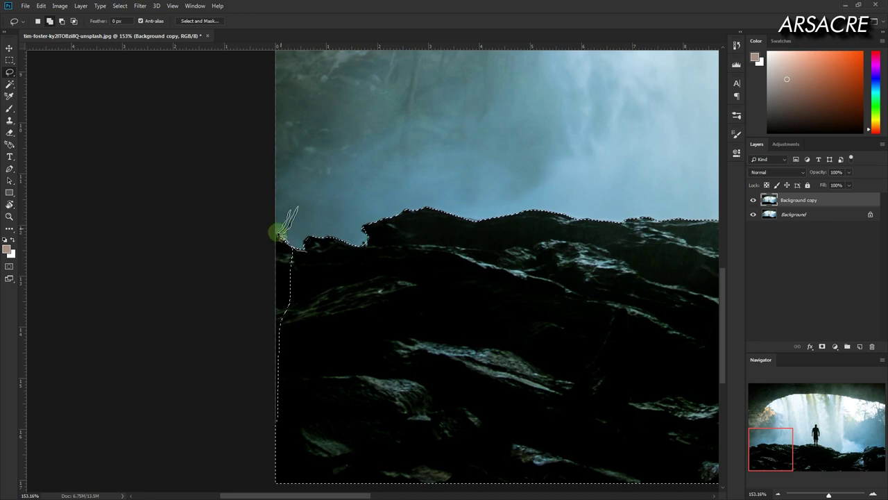
left_click_drag(513, 251, 273, 328)
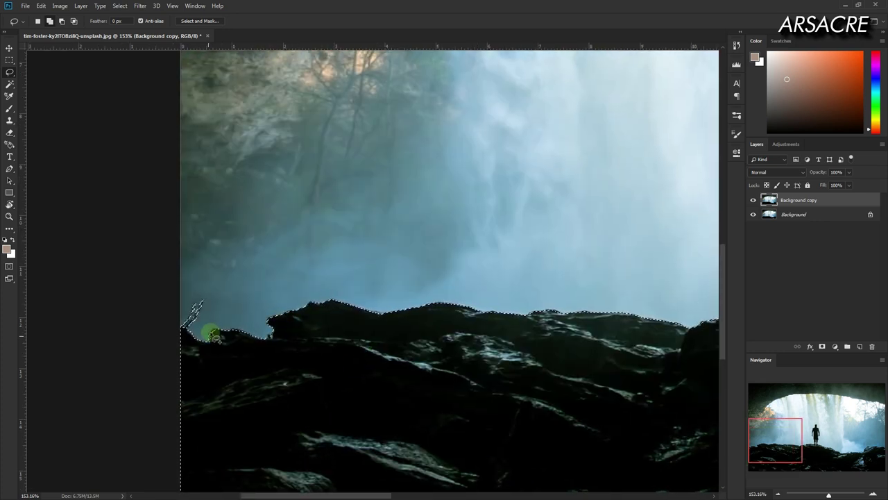
scroll(243, 332, "right", 5)
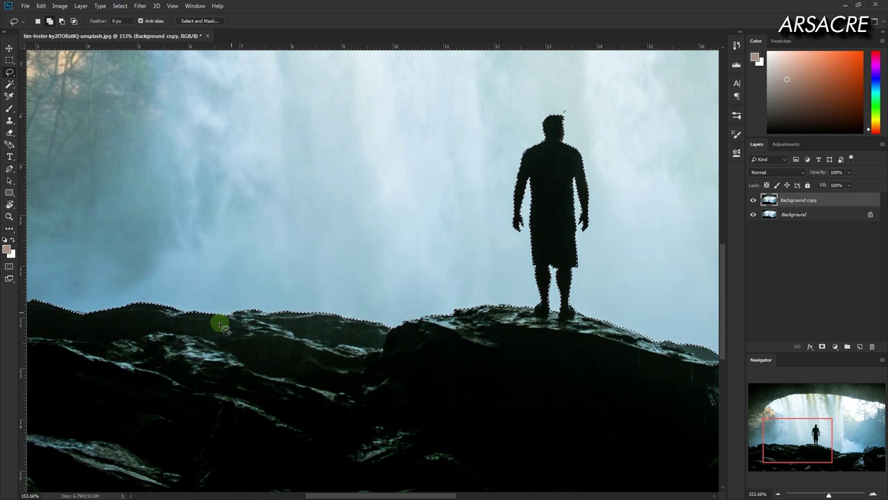
scroll(404, 308, "right", 4)
scroll(227, 278, "right", 8)
scroll(227, 277, "right", 2)
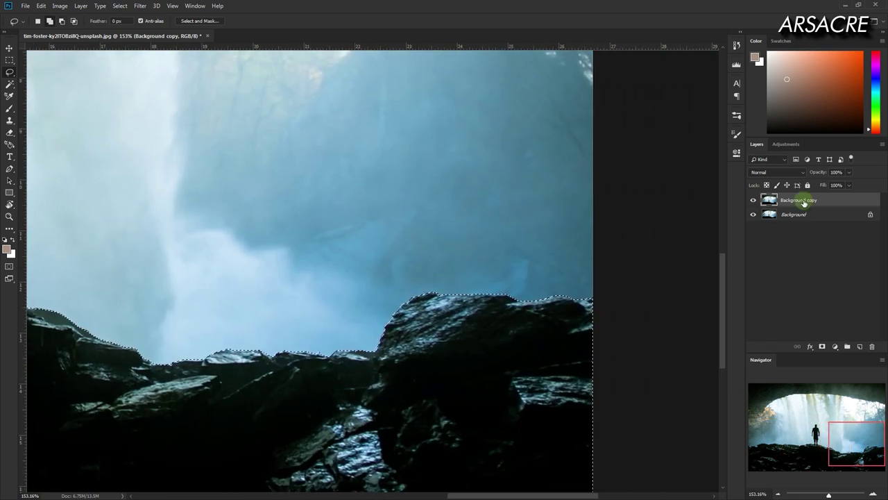
key("ctrl+0")
Step: Cut the man and rocks selection onto a new Layer 1 with Layer Via Cut
right_click(735, 201)
key("Escape")
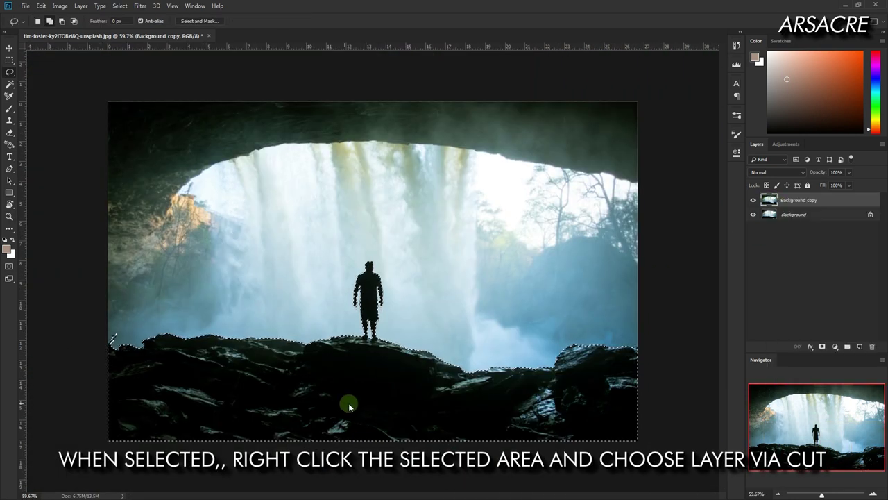
right_click(348, 403)
left_click(384, 306)
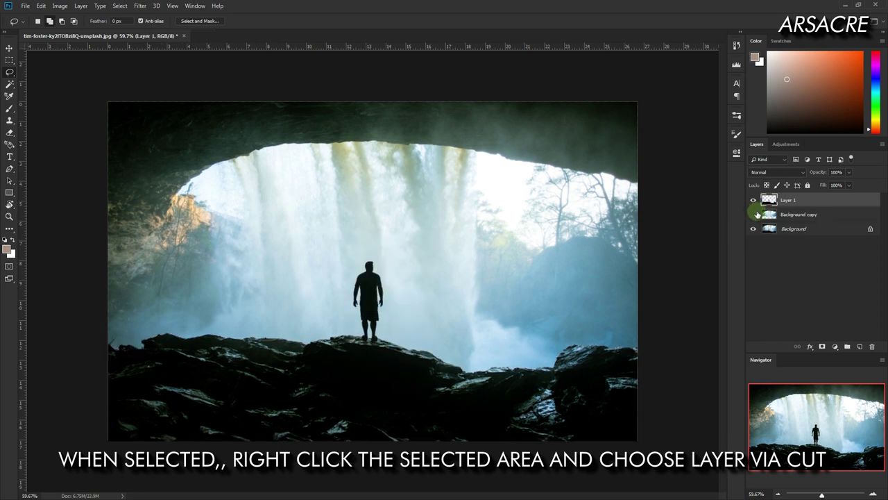
key("v")
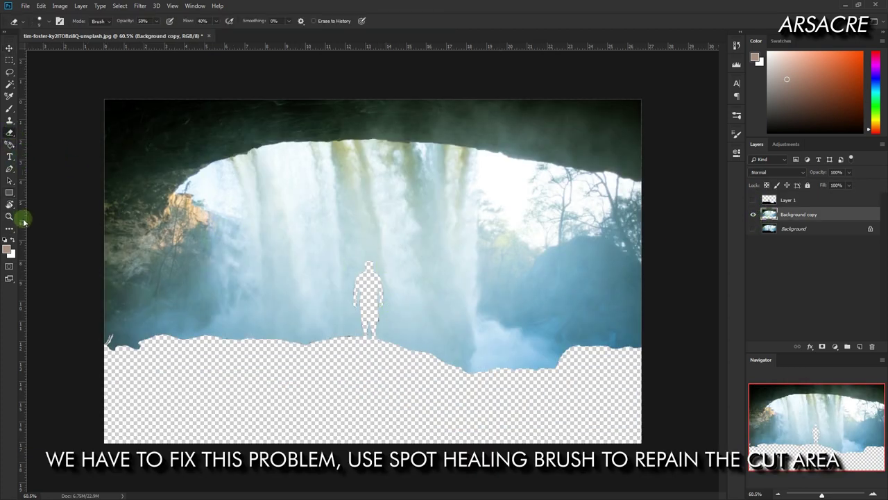
Step: Outline the man's hole and try the Healing Brush, dismissing its source-point alert
left_click_drag(440, 350, 383, 293)
left_click_drag(379, 260, 360, 260)
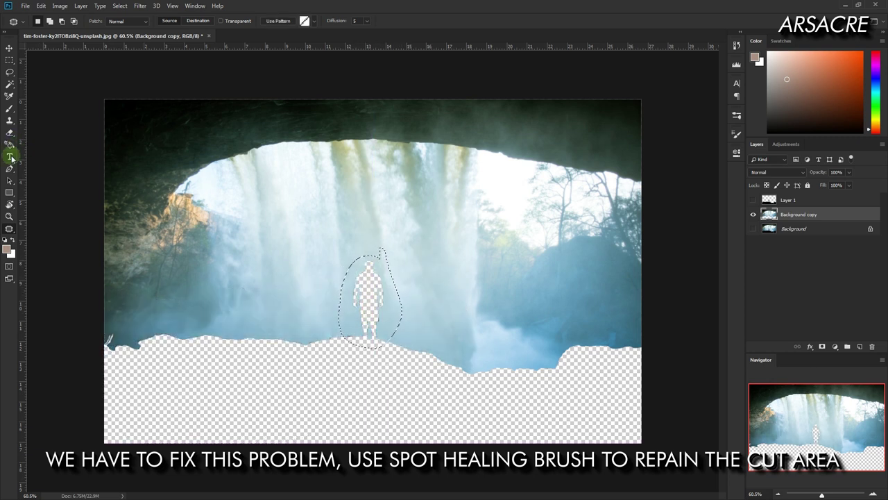
right_click(10, 234)
left_click(42, 325)
left_click(351, 300)
key("Return")
Step: Heal along the rocks' cut edge and bottom gap with the Content-Aware Spot Healing Brush
right_click(10, 229)
left_click(42, 307)
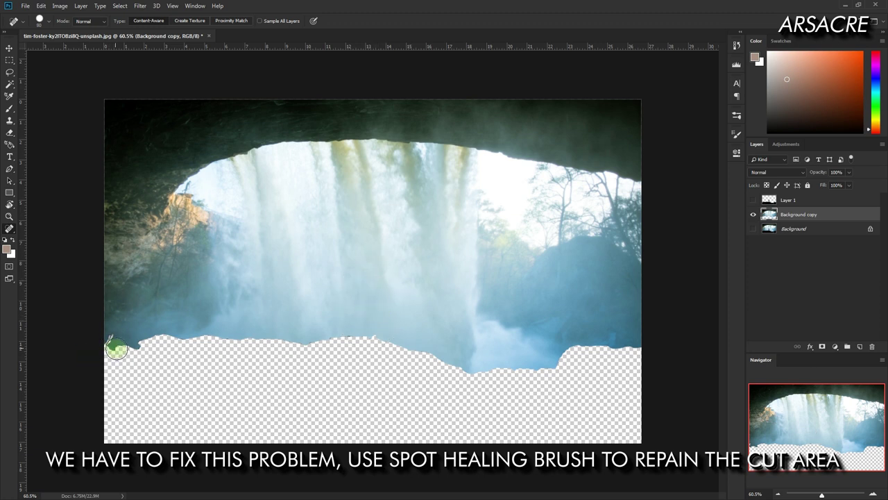
left_click_drag(270, 344, 664, 363)
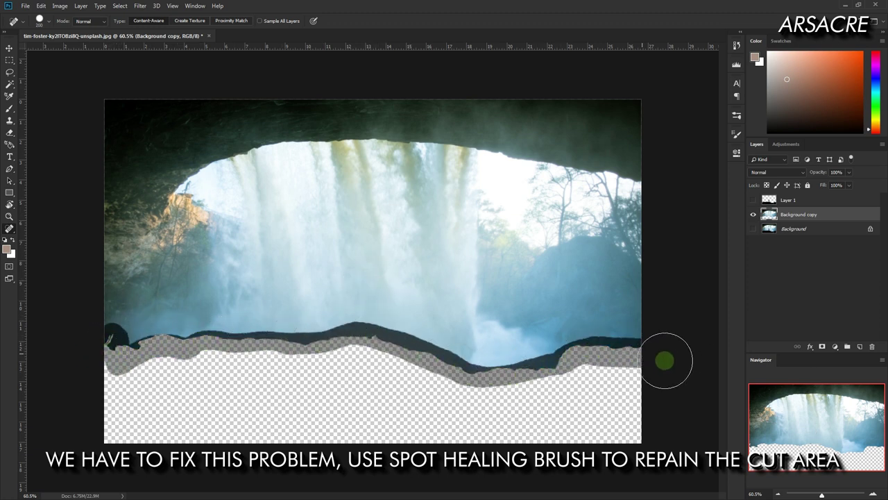
left_click_drag(324, 367, 382, 351)
mouse_move(416, 378)
left_mouse_down()
mouse_move(469, 397)
mouse_move(93, 363)
left_mouse_up()
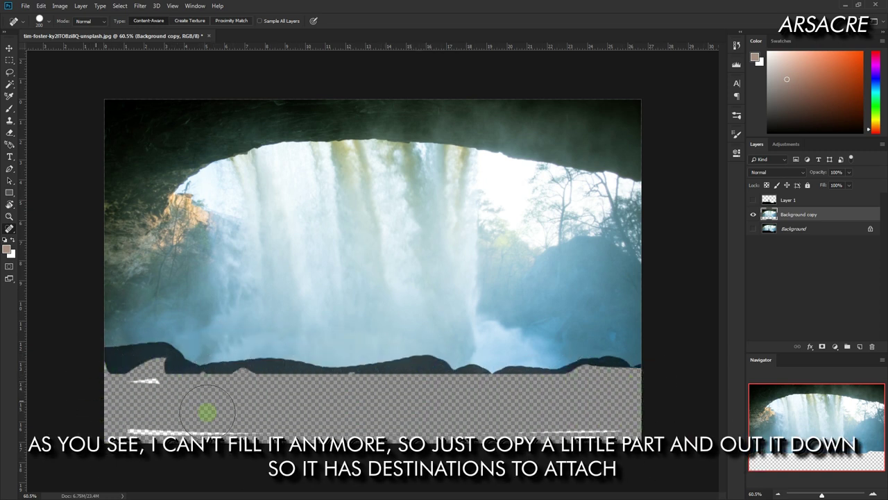
key("ctrl+z")
left_click_drag(351, 366, 346, 387)
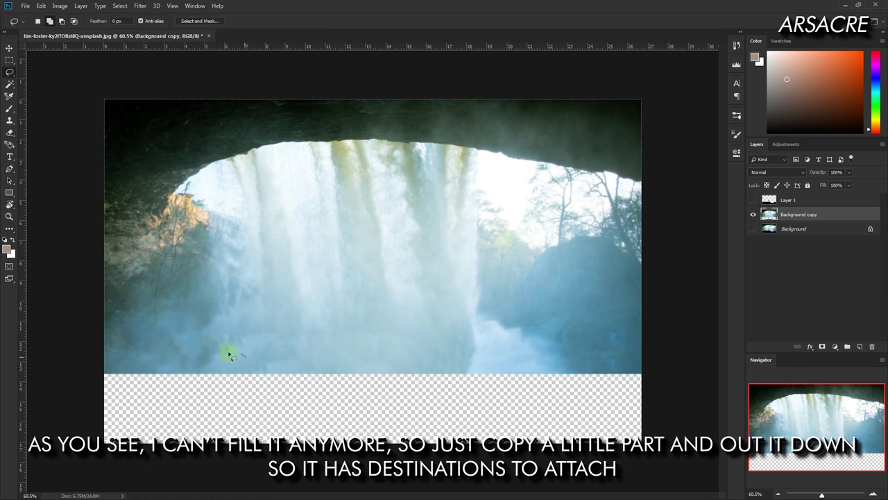
Step: Shift the lower strip down and heal the remaining transparent gap, enlarging the brush to 700
key("v")
left_click_drag(277, 373, 277, 405)
key("j")
mouse_move(163, 347)
left_mouse_down()
mouse_move(161, 380)
mouse_move(569, 391)
mouse_move(570, 425)
left_mouse_up()
key("v")
key("j")
left_click_drag(159, 348, 208, 390)
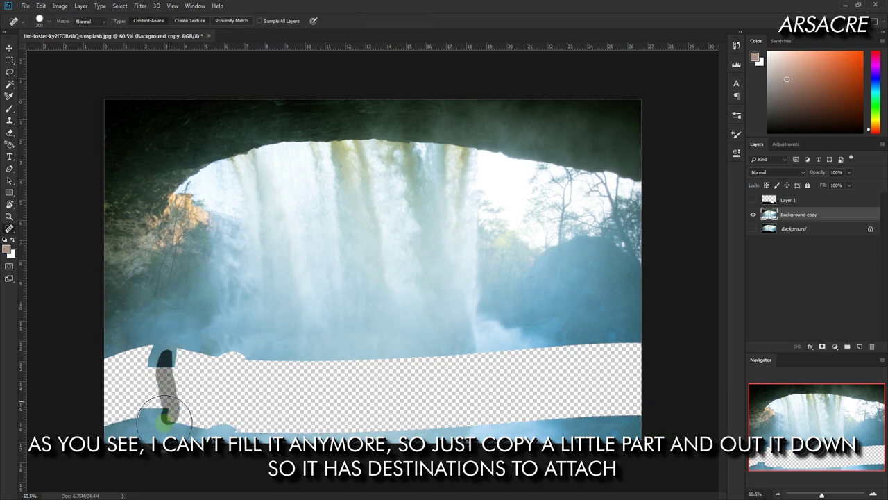
left_click_drag(157, 350, 152, 431)
mouse_move(158, 350)
left_mouse_down()
mouse_move(204, 378)
mouse_move(532, 417)
left_mouse_up()
key("bracketright")
key("bracketright")
key("bracketright")
mouse_move(201, 354)
left_mouse_down()
mouse_move(541, 357)
mouse_move(530, 392)
mouse_move(268, 396)
left_mouse_up()
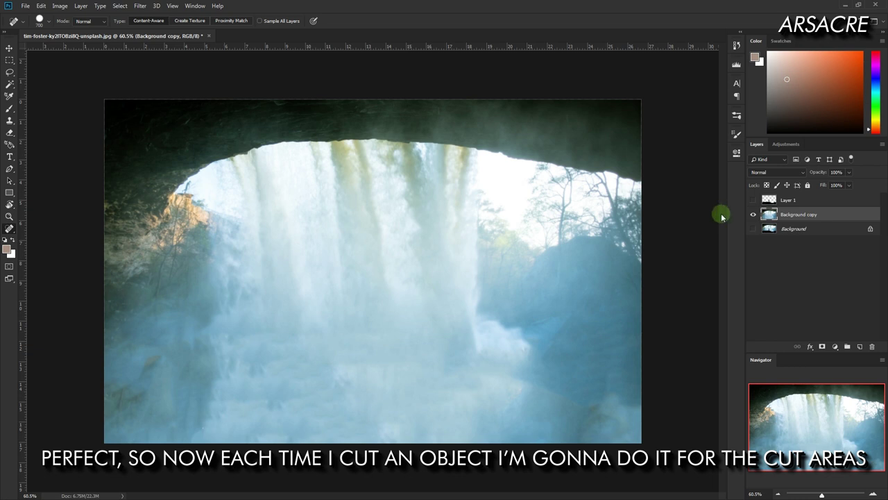
Step: Lasso the cave arch and cut it onto a new Layer 2 with Layer Via Cut
key("l")
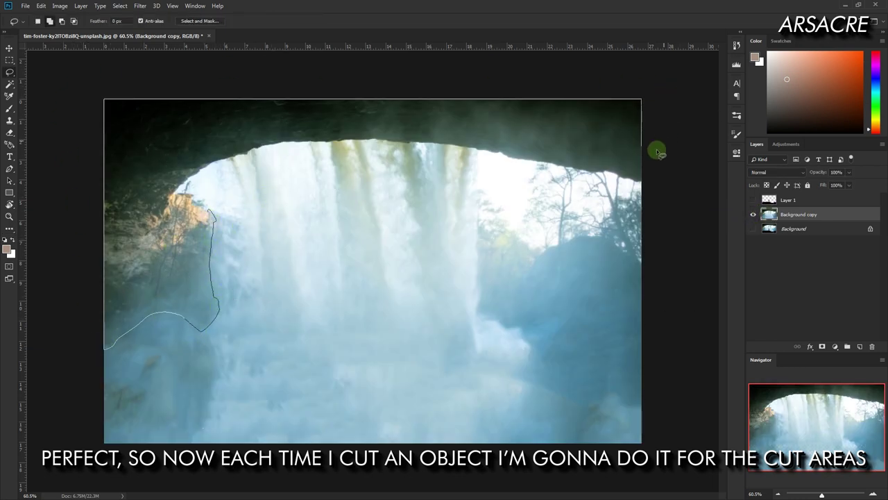
left_click_drag(633, 183, 540, 165)
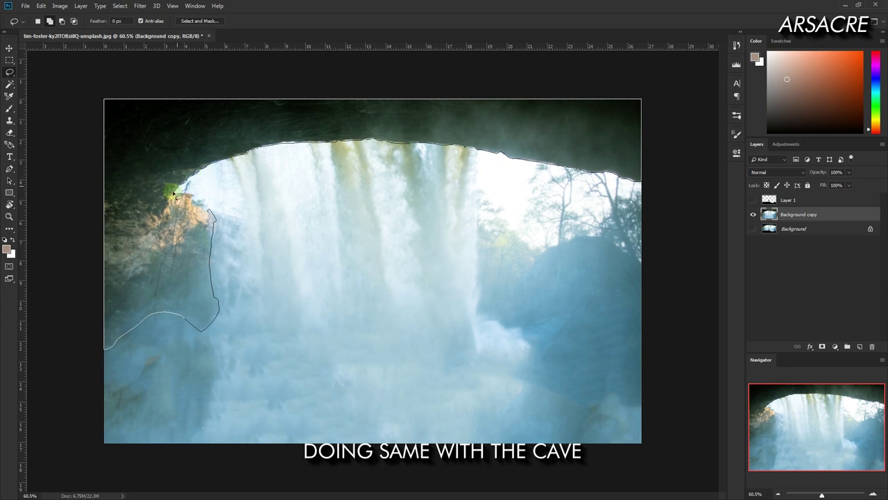
left_click_drag(212, 214, 209, 209)
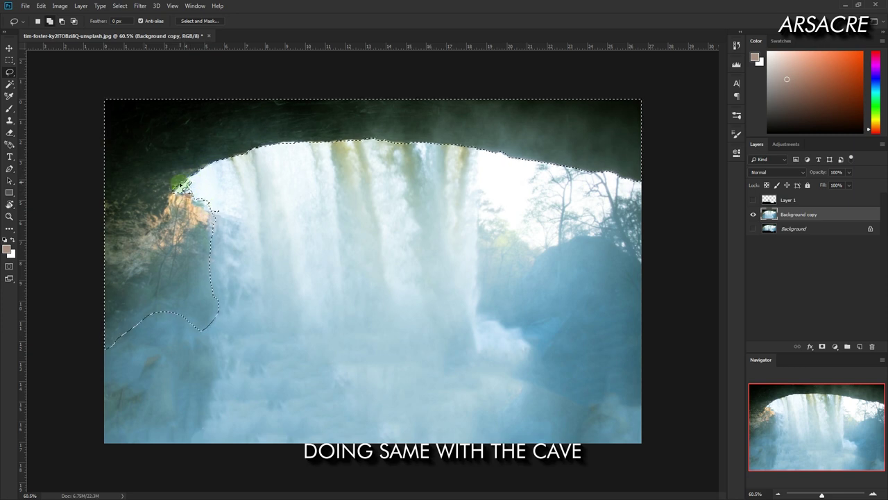
left_click(200, 21)
key("Escape")
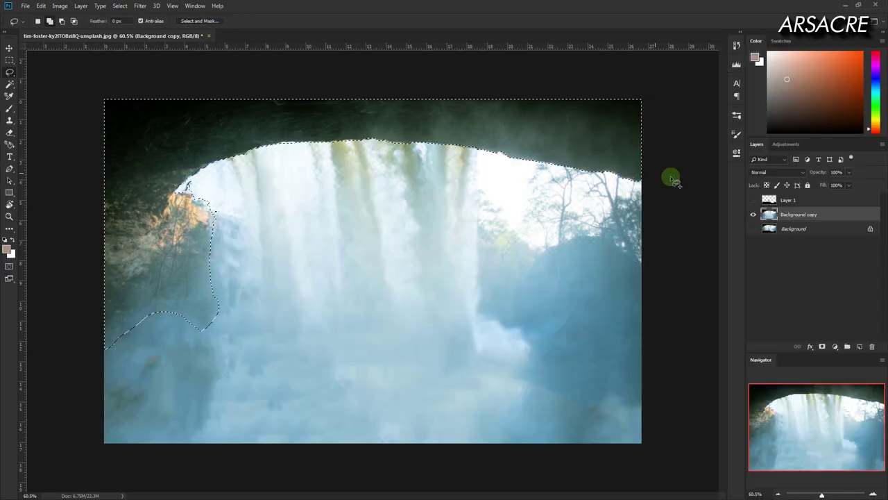
right_click(480, 147)
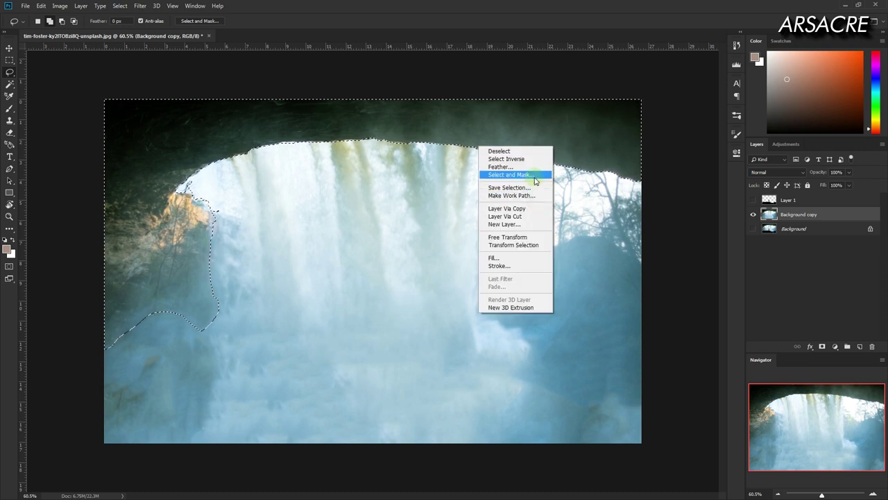
left_click(505, 216)
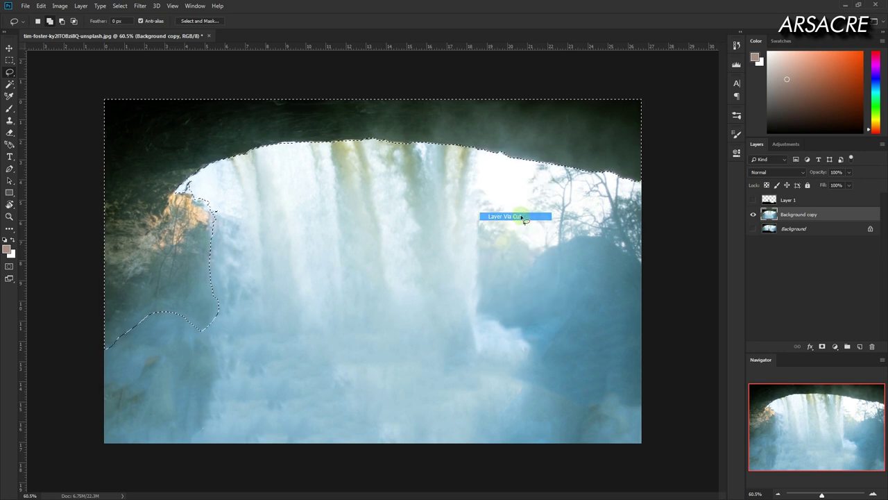
Step: Test-move Layer 2 and undo, then hide Layer 2 and select Background copy
key("v")
left_click_drag(414, 220, 422, 296)
key("ctrl+z")
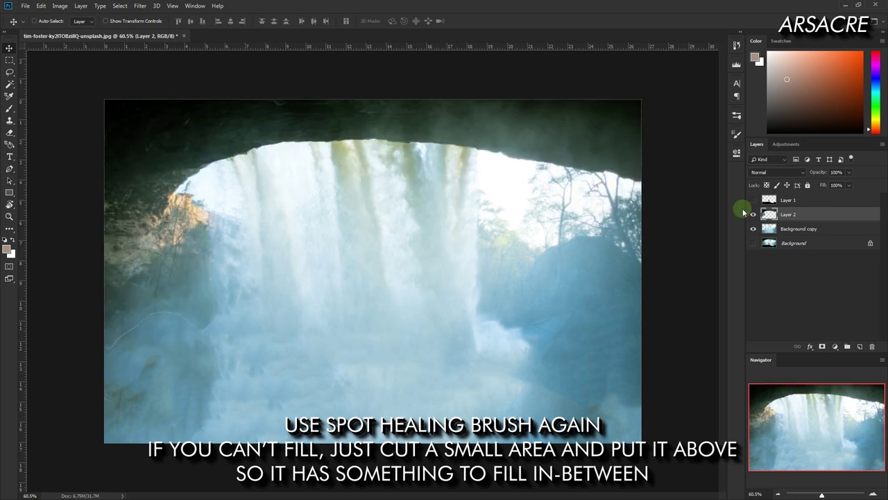
left_click(753, 214)
left_click(798, 228)
Step: Heal the lower-left gap and stretch a lifted water strip over the top gap
key("l")
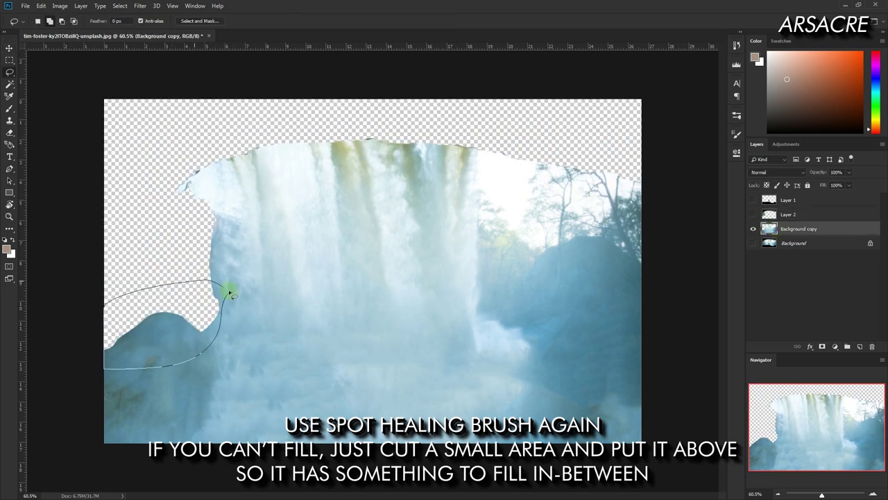
key("j")
left_click_drag(164, 335, 183, 314)
key("ctrl+d")
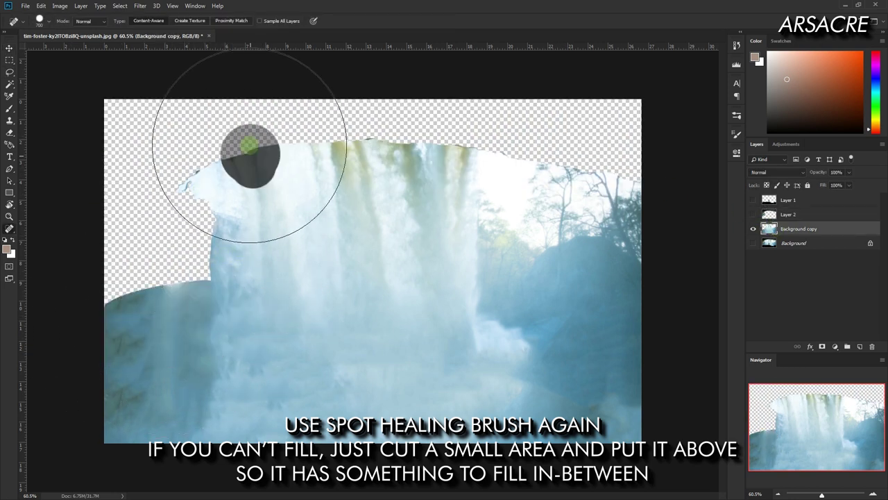
key("l")
mouse_move(229, 162)
left_mouse_down()
mouse_move(452, 155)
mouse_move(458, 103)
left_mouse_up()
key("v")
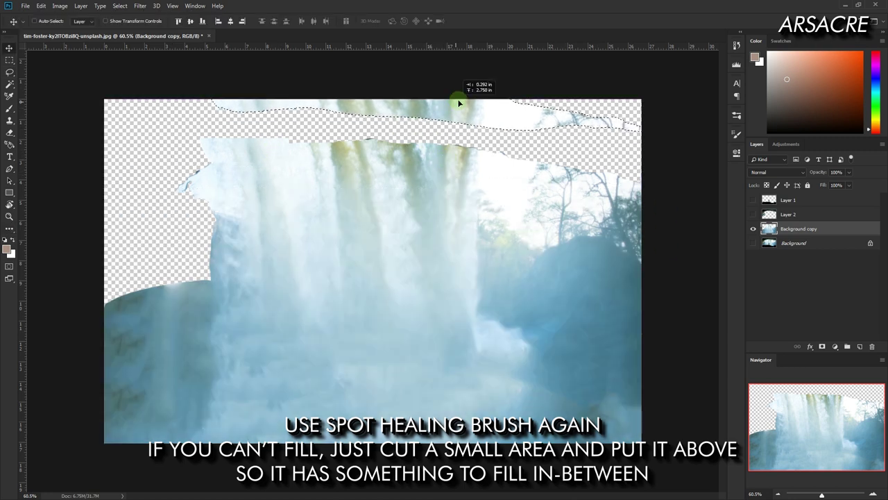
key("ctrl+t")
left_click_drag(659, 111, 670, 93)
key("Return")
Step: Heal the remaining top and left gaps on Background copy, then show Layers 1 and 2 again
key("ctrl+d")
key("j")
mouse_move(208, 163)
left_mouse_down()
mouse_move(169, 118)
mouse_move(143, 123)
mouse_move(177, 284)
left_mouse_up()
left_click_drag(182, 238, 139, 327)
key("[")
key("[")
key("[")
key("[")
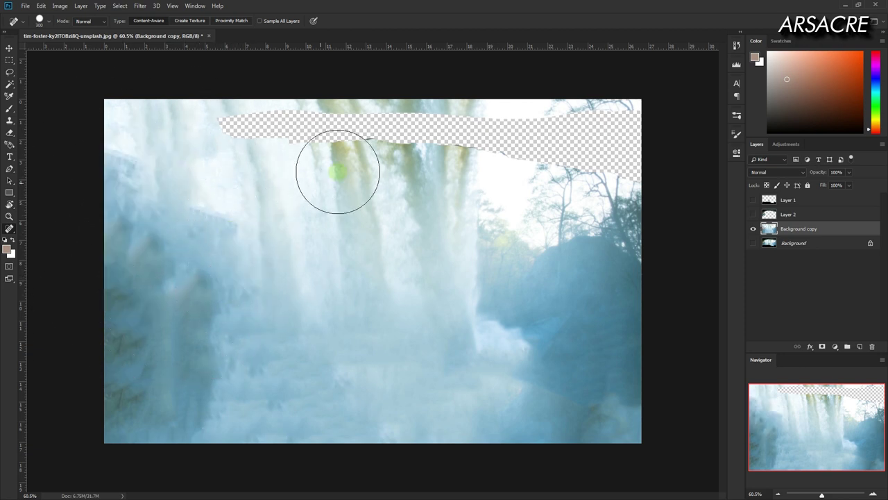
mouse_move(212, 116)
left_mouse_down()
mouse_move(637, 160)
mouse_move(264, 138)
left_mouse_up()
left_click_drag(481, 232, 457, 347)
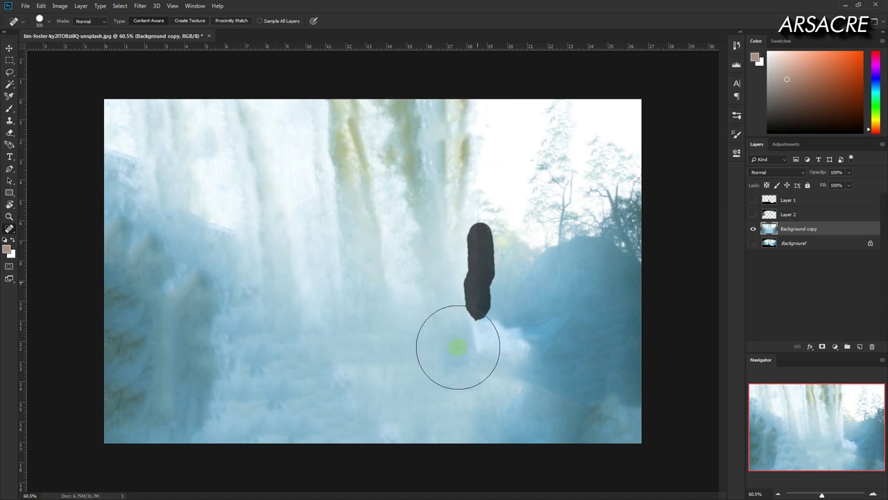
left_click(753, 200)
left_click(753, 214)
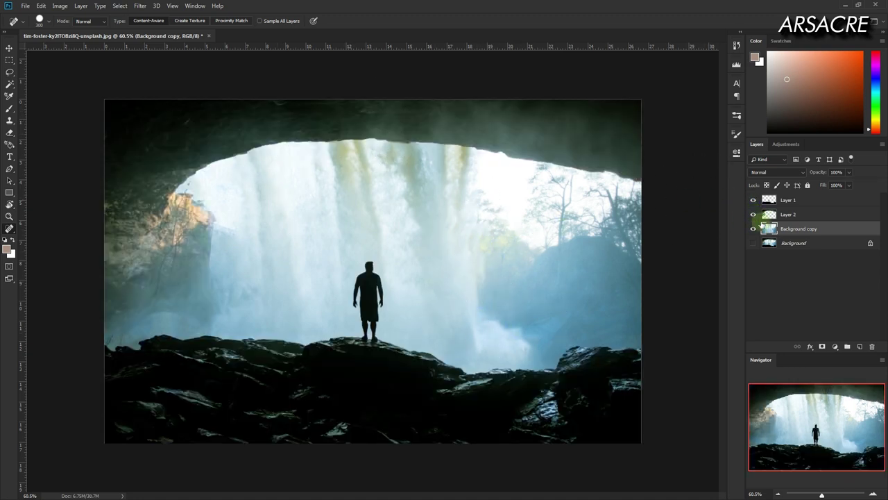
Step: Lasso the right-hand trees, rock and branches and cut them onto a new Layer 3
key("l")
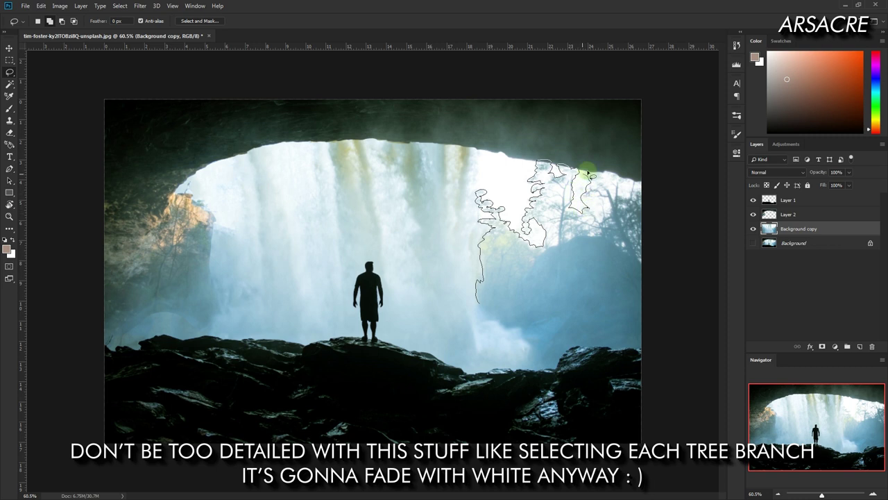
left_click_drag(588, 172, 693, 429)
left_click_drag(503, 327, 476, 303)
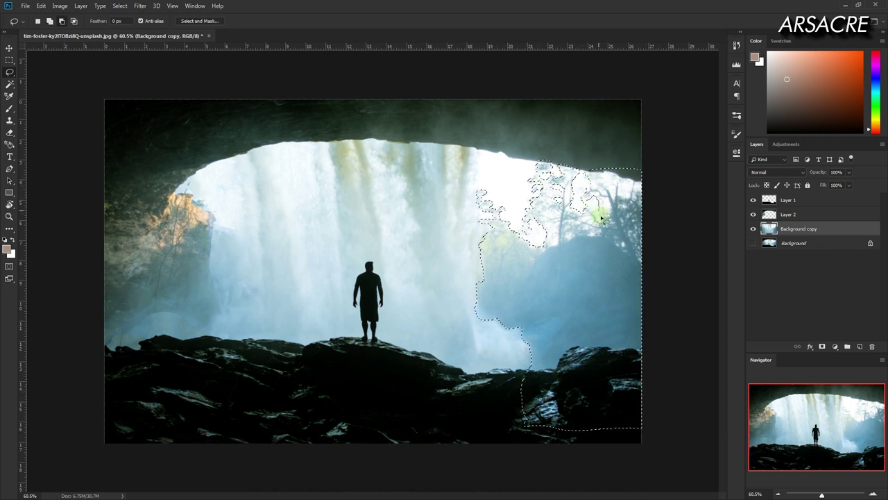
left_click_drag(601, 216, 632, 213)
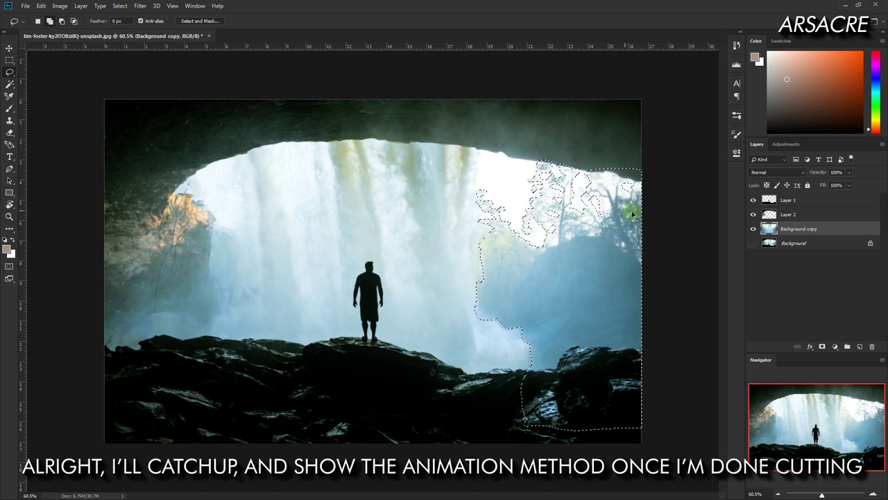
key("ctrl+shift+j")
Step: Nudge Layer 3 to check the cut, then bring up the Save As dialog
key("v")
left_click_drag(520, 258, 590, 278)
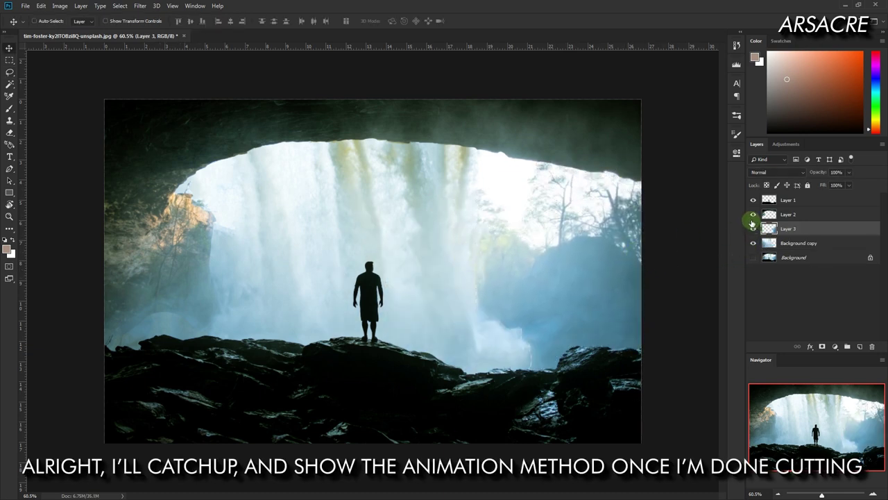
key("ctrl+shift+s")
type("Cut outs")
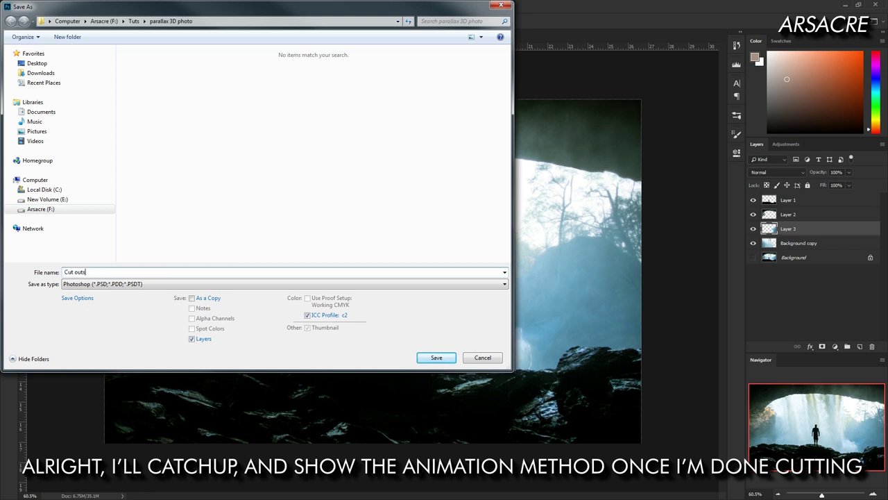
Step: Save the file as Cut outs.psd, select Layer 3 and clear the selection
key("Return")
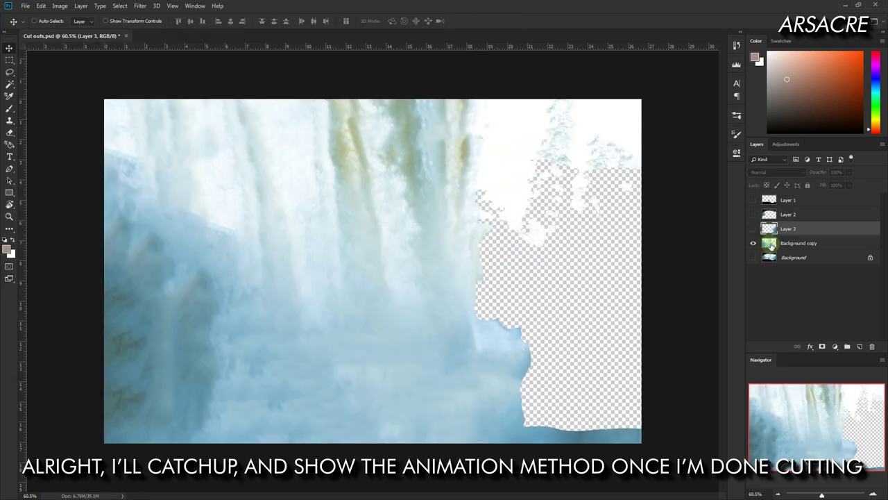
left_click(767, 229)
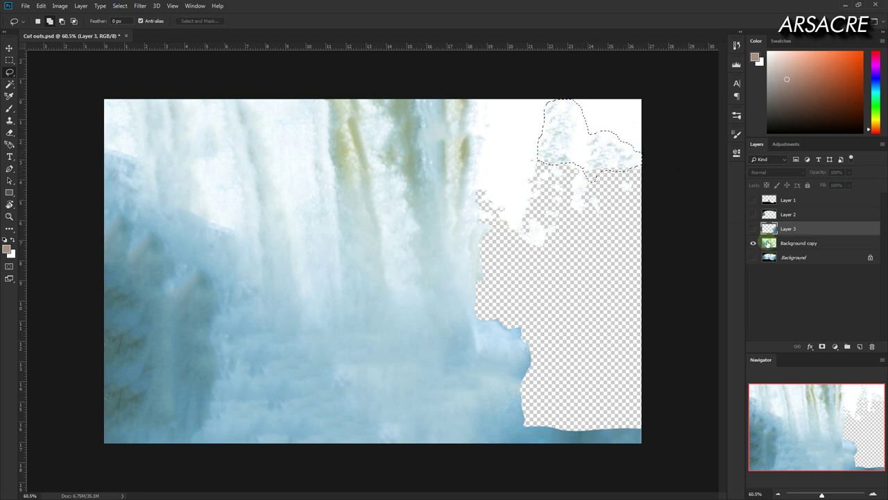
key("ctrl+d")
Step: Show Background copy alone and start spot-healing over its cut edge
left_click(753, 228)
left_click(753, 243)
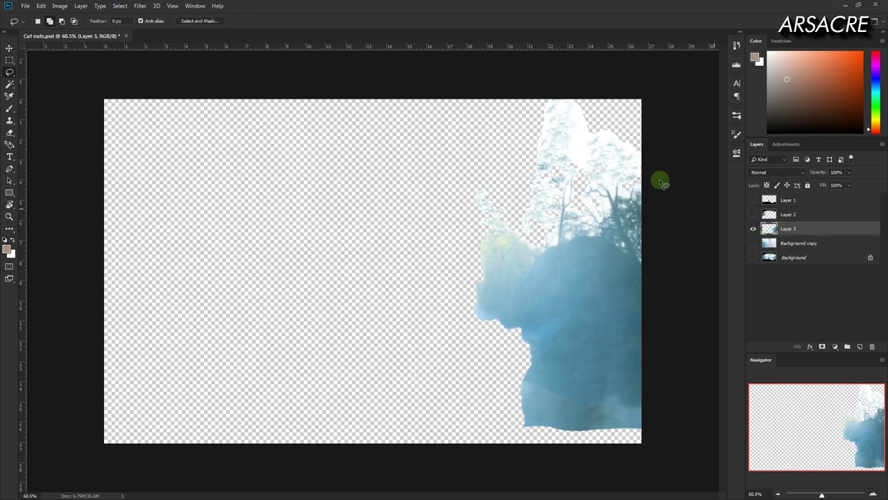
left_click(767, 243)
left_click(754, 243, "alt")
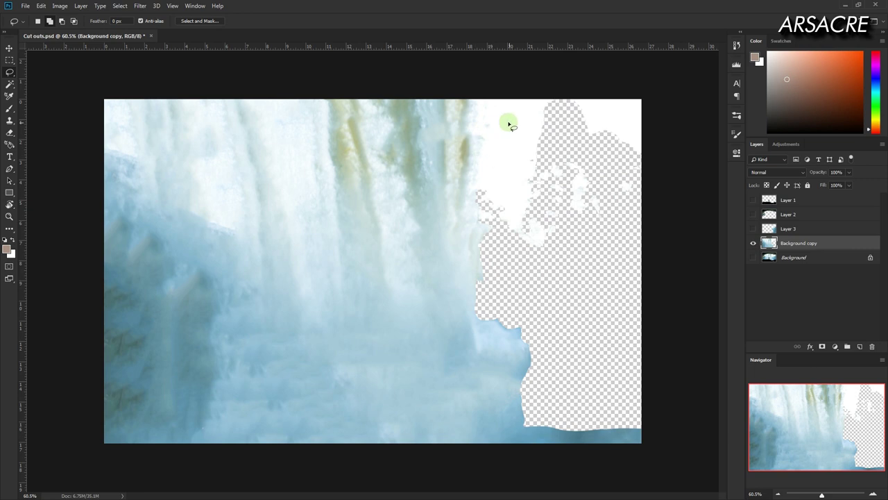
key("j")
left_click_drag(476, 208, 495, 291)
Step: Heal the hazy foliage and tree area on Background copy, toggling Layer 3 to check the hole
left_click(753, 228)
left_click_drag(479, 205, 524, 236)
left_click_drag(492, 280, 494, 278)
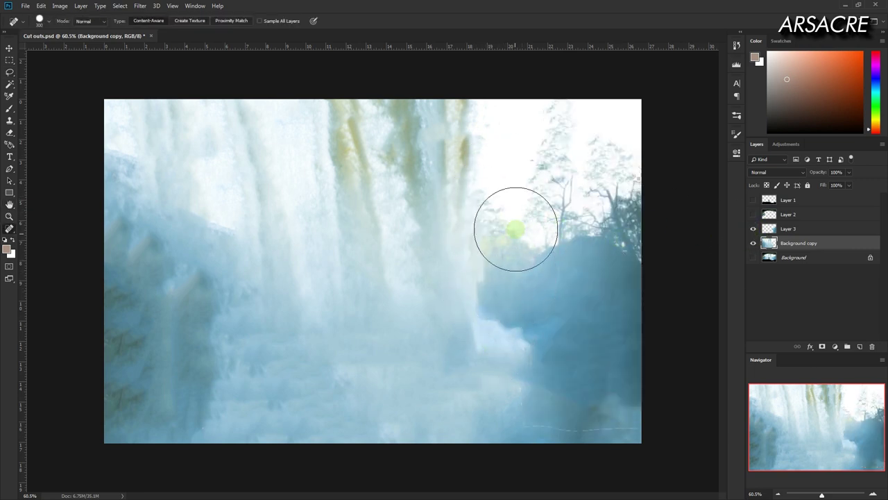
left_click_drag(588, 120, 615, 161)
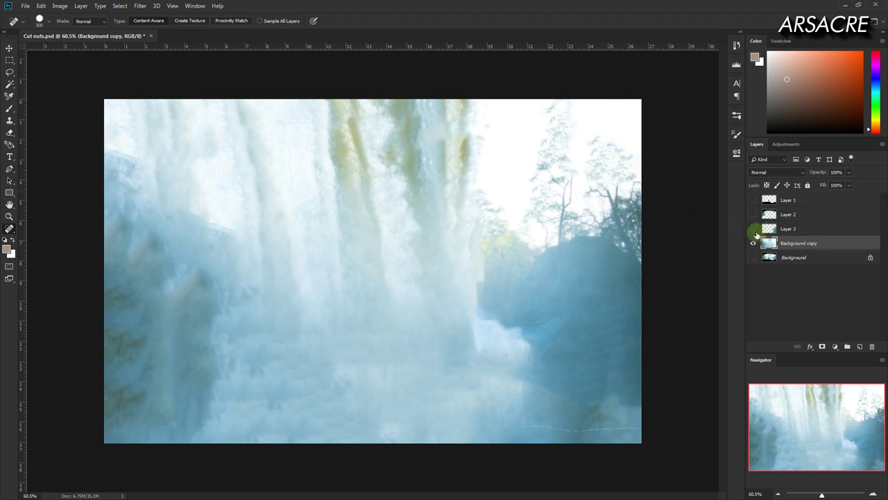
left_click(753, 229)
left_click_drag(486, 182, 498, 333)
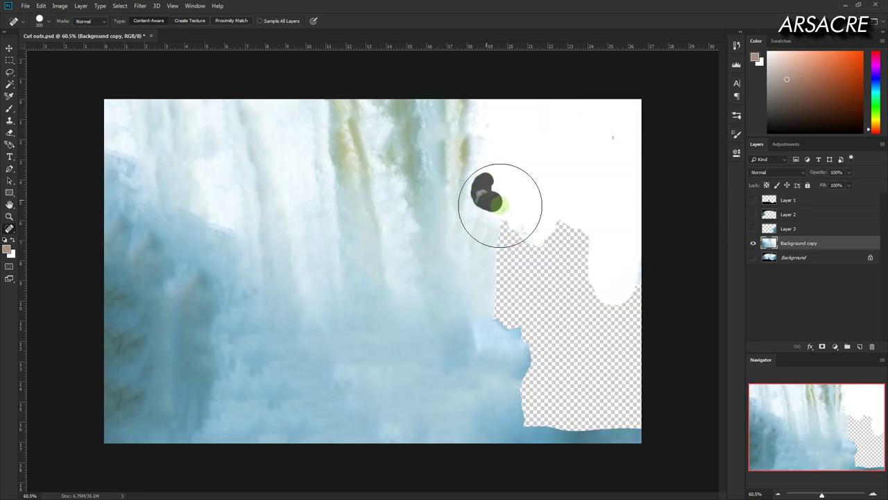
left_click(753, 229)
left_click(753, 229)
Step: Heal the transparent right edge and remaining specks, then show the cut-out layers again
left_click_drag(524, 204, 561, 377)
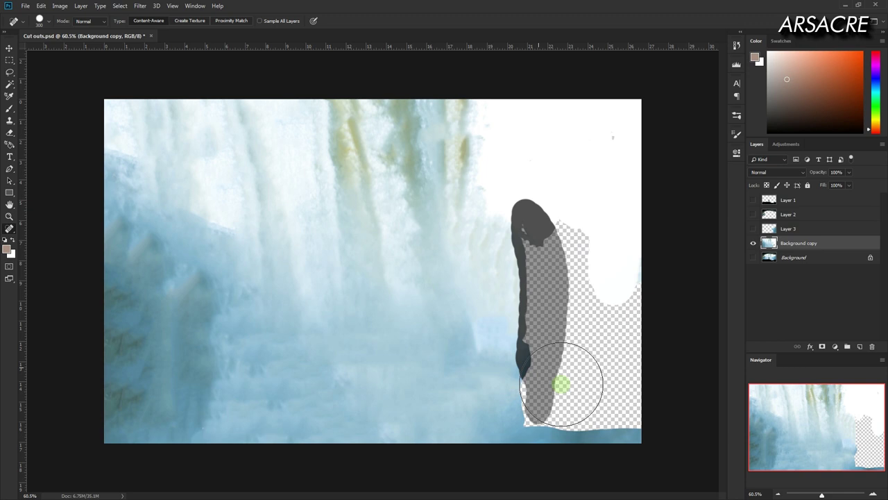
left_click_drag(571, 248, 575, 387)
left_click_drag(633, 284, 624, 454)
left_click_drag(566, 378, 535, 384)
left_click(559, 232)
left_click(614, 142)
left_click(753, 243, "alt")
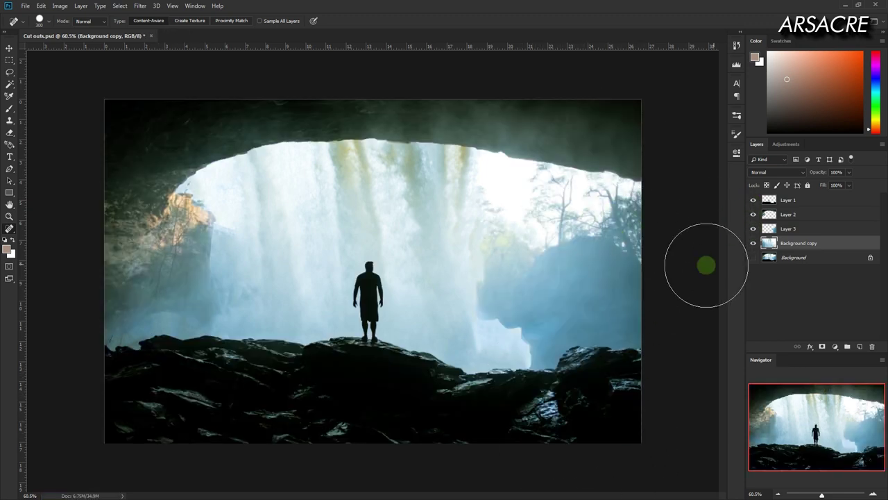
left_click(545, 224)
left_click(753, 243, "alt")
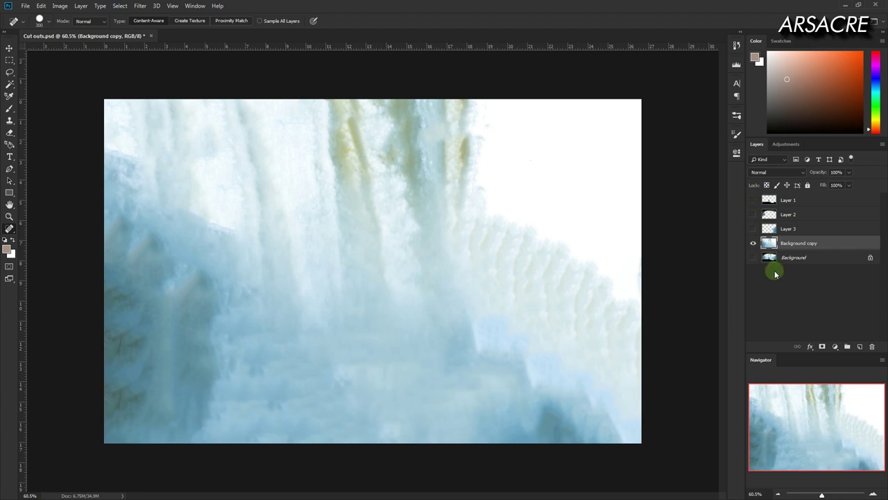
key("l")
left_click(753, 243, "alt")
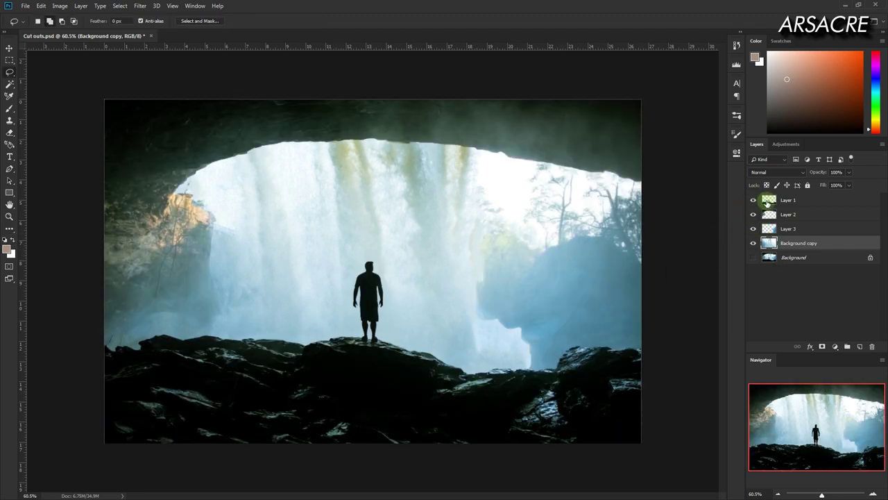
Step: Duplicate Layer 1, then shrink, rotate and shift the Layer 1 cut-out to the right
left_click(779, 201)
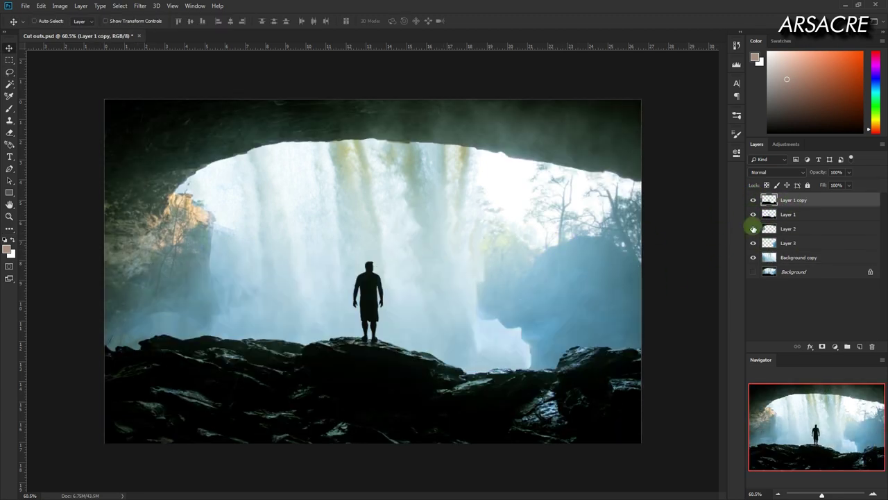
left_click(777, 215)
key("ctrl+t")
left_click_drag(641, 284, 641, 301)
mouse_move(289, 329)
left_mouse_down()
mouse_move(469, 301)
mouse_move(635, 297)
left_mouse_up()
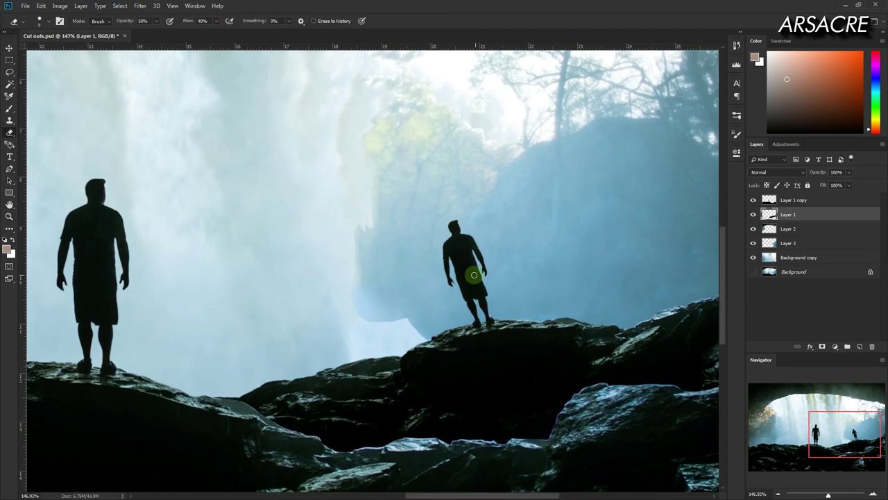
Step: Hide Layer 1 copy, then lasso the rock slab on Layer 1 and move it left
key("l")
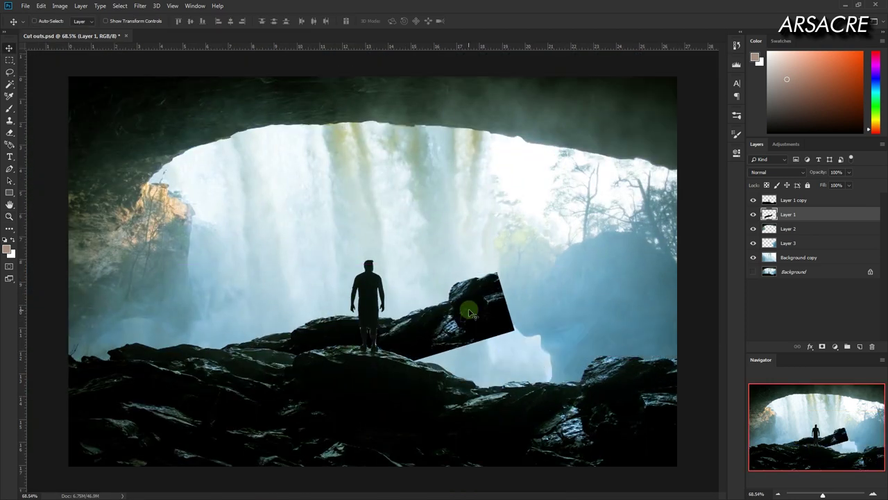
left_click(754, 217)
left_click(769, 214)
key("l")
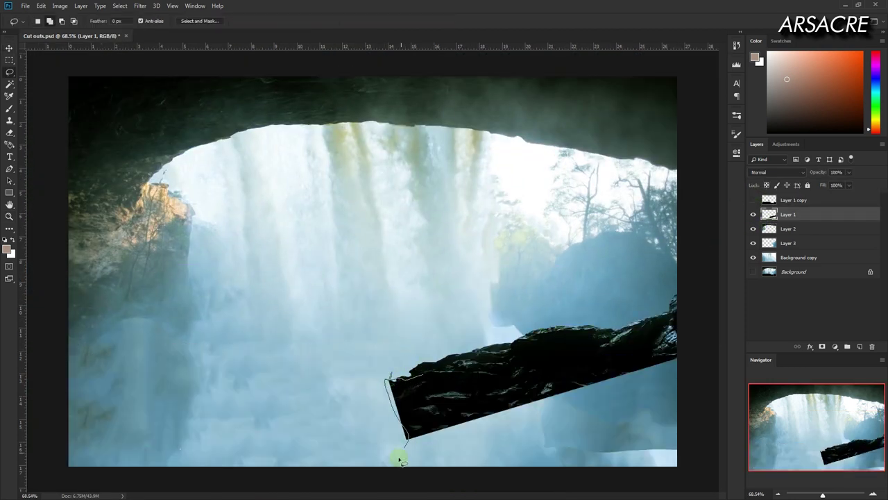
left_click_drag(471, 412, 561, 489)
key("v")
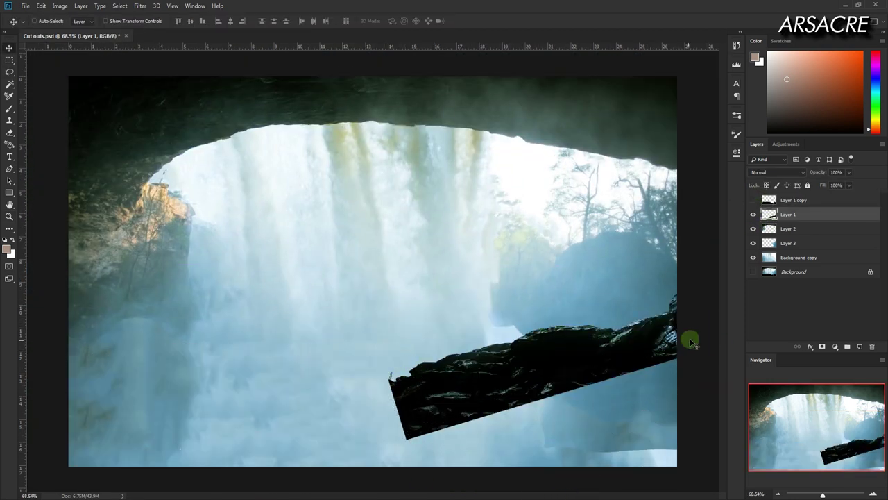
left_click_drag(690, 338, 570, 342)
Step: Reset colours to black and white and lasso a thin rock strip near the bottom
left_click_drag(511, 389, 496, 264)
key("ctrl+z")
key("d")
key("ctrl+z")
key("l")
left_click_drag(365, 294, 406, 409)
Step: Heal the gap below the rock into solid dark rock with a half-size Spot Healing Brush
key("ctrl+d")
key("j")
right_click(11, 235)
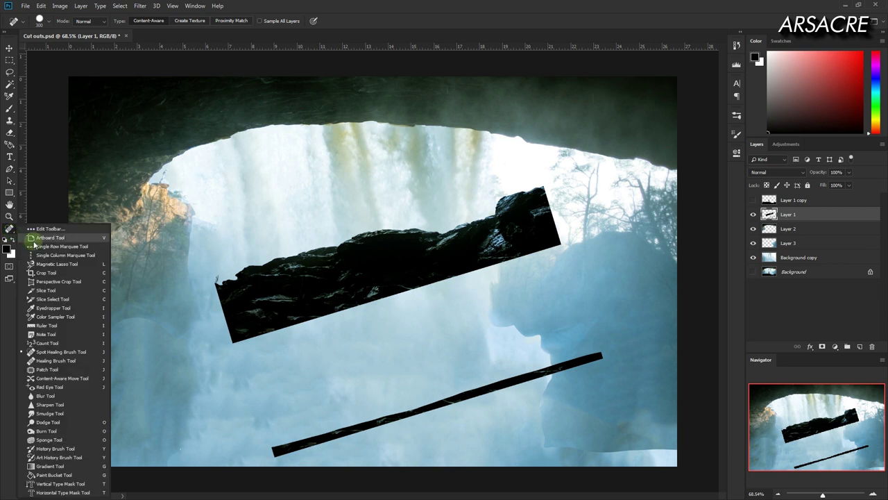
mouse_move(292, 327)
left_mouse_down()
mouse_move(296, 345)
mouse_move(271, 436)
left_mouse_up()
key("bracketleft")
key("bracketleft")
key("bracketleft")
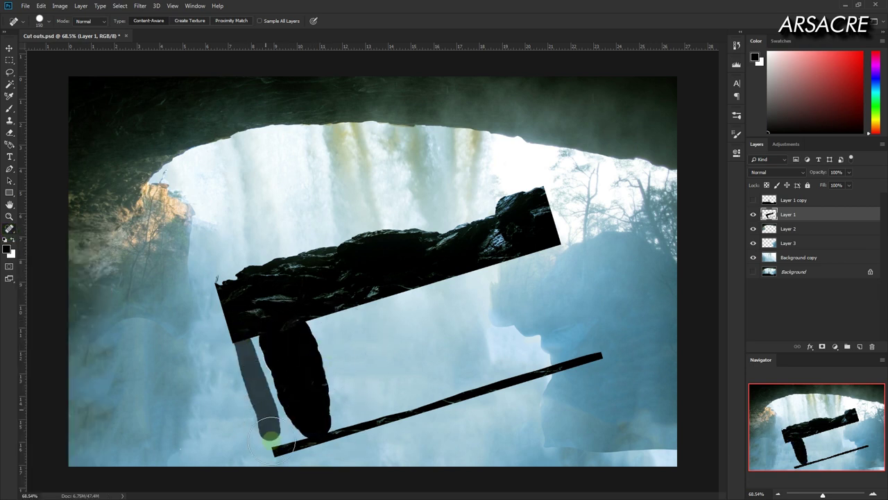
left_click_drag(270, 364, 345, 304)
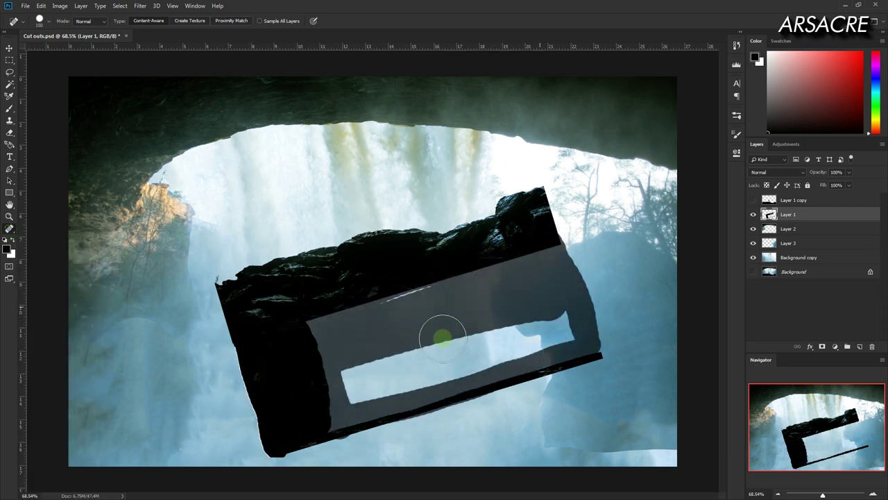
left_click_drag(394, 378, 381, 394)
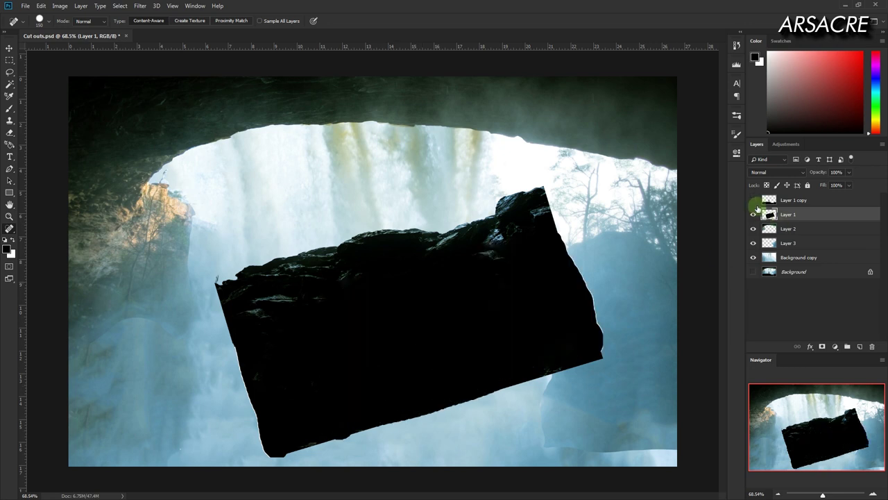
Step: Show Layer 1 copy again and nudge the dark rock block with a transform
left_click(754, 200)
key("ctrl+t")
left_click_drag(525, 341, 521, 344)
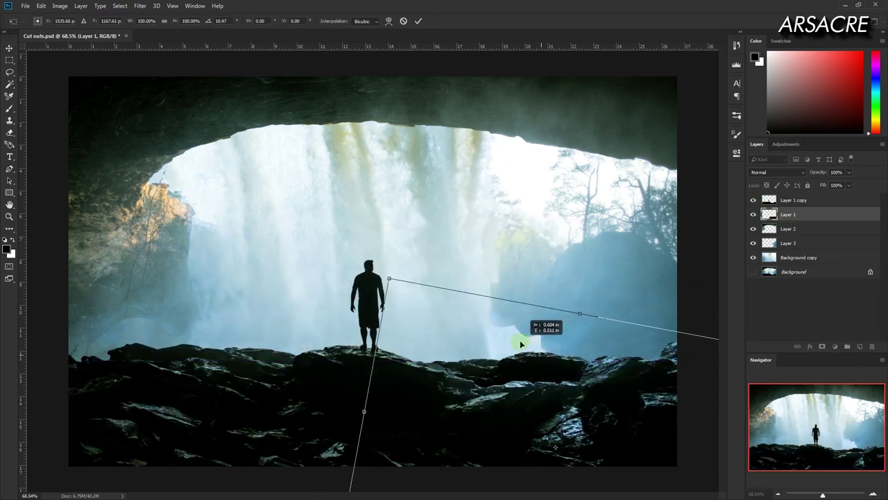
Step: Duplicate the rock block into Layer 1 copy 2, delete Layer 1, and place the ridge behind the man
key("Escape")
left_click_drag(525, 297, 486, 252, "alt")
key("e")
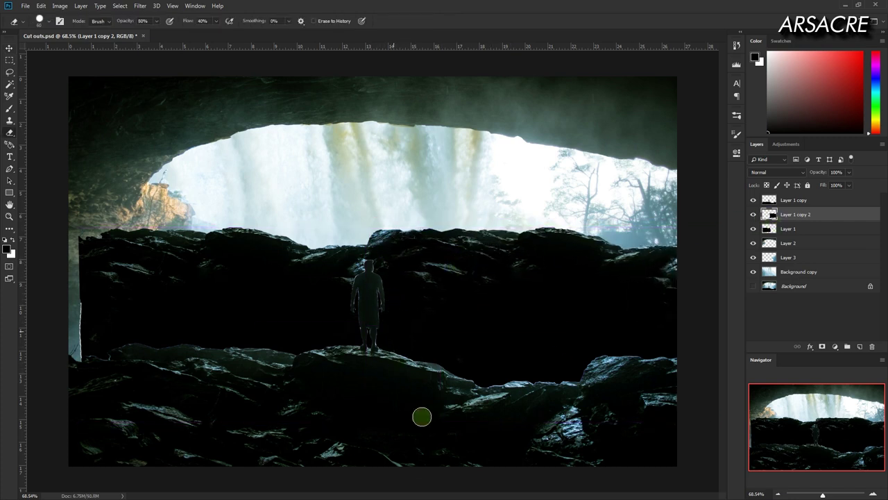
key("Delete")
key("ctrl+t")
left_click_drag(488, 240, 529, 352)
key("Return")
Step: Desaturate the rock ridge to −23 and lighten it with Hue/Saturation
key("ctrl+u")
mouse_move(529, 267)
left_mouse_down()
mouse_move(517, 244)
mouse_move(532, 270)
left_mouse_up()
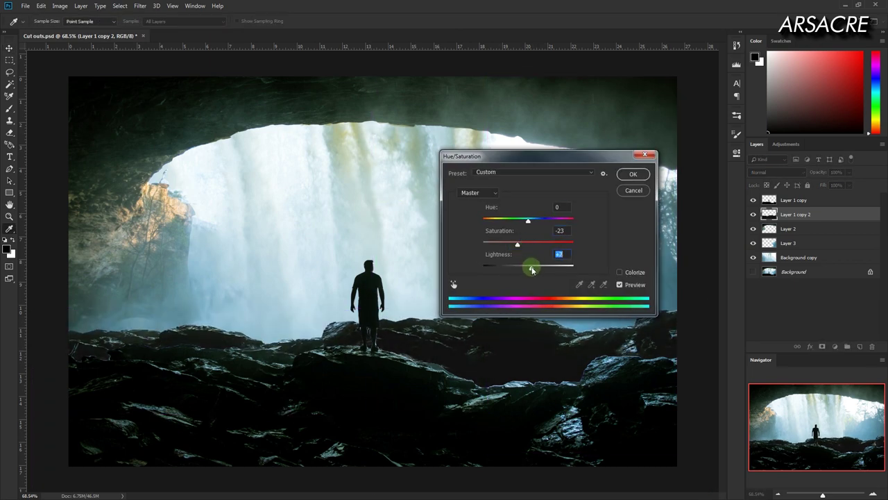
key("Return")
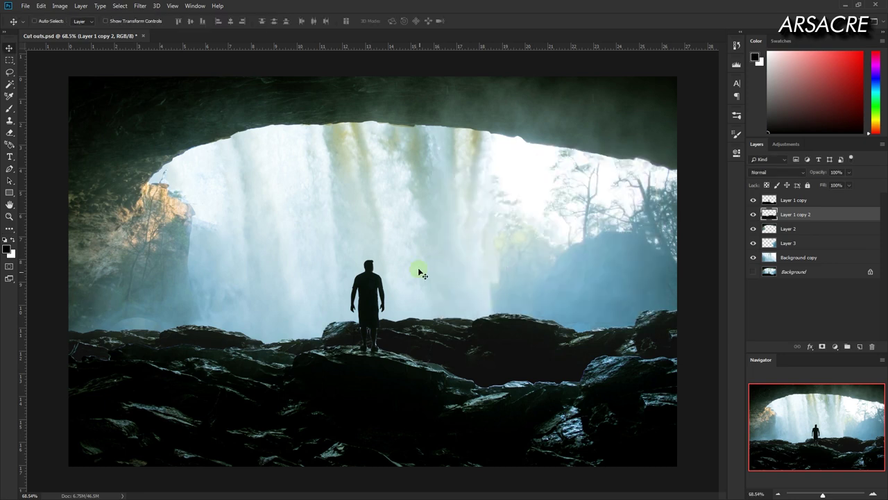
key("ctrl+minus")
scroll(490, 279, "up", 2)
Step: Add a black-filled Layer 4 above Layer 1 copy and cut out its middle band
key("v")
left_click(787, 200)
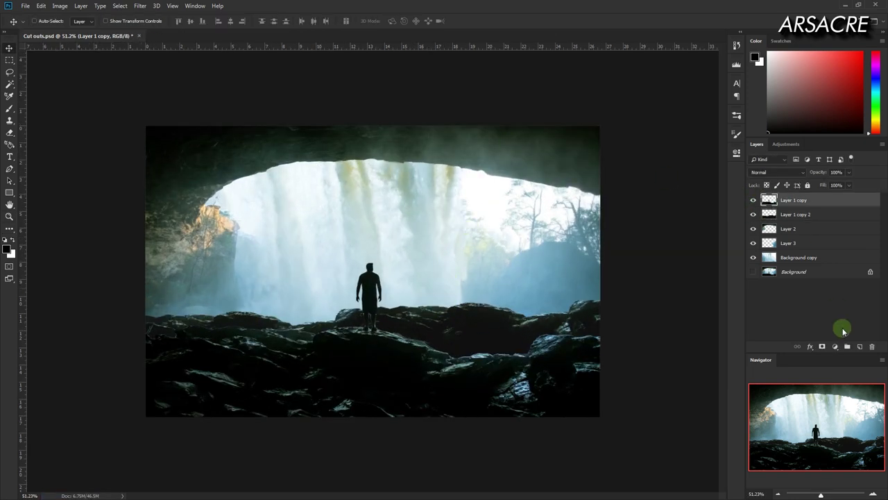
left_click(860, 346)
key("alt+BackSpace")
key("m")
left_click_drag(138, 165, 708, 377)
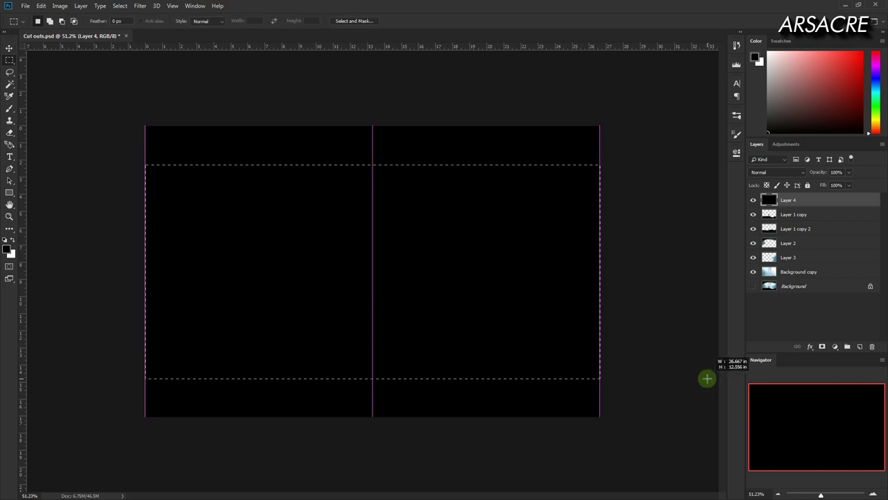
key("Delete")
key("ctrl+d")
Step: Delete the temporary black Layer 4 and zoom in slightly on the image
key("Delete")
key("z")
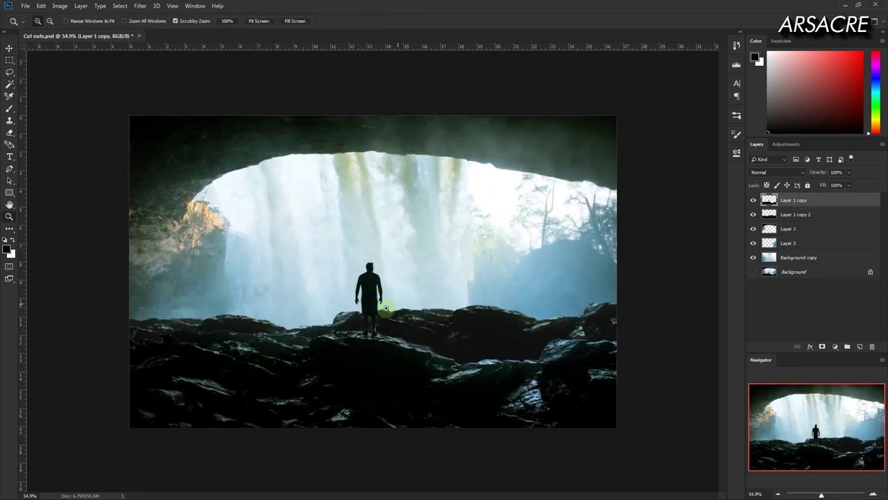
left_click_drag(366, 312, 368, 327)
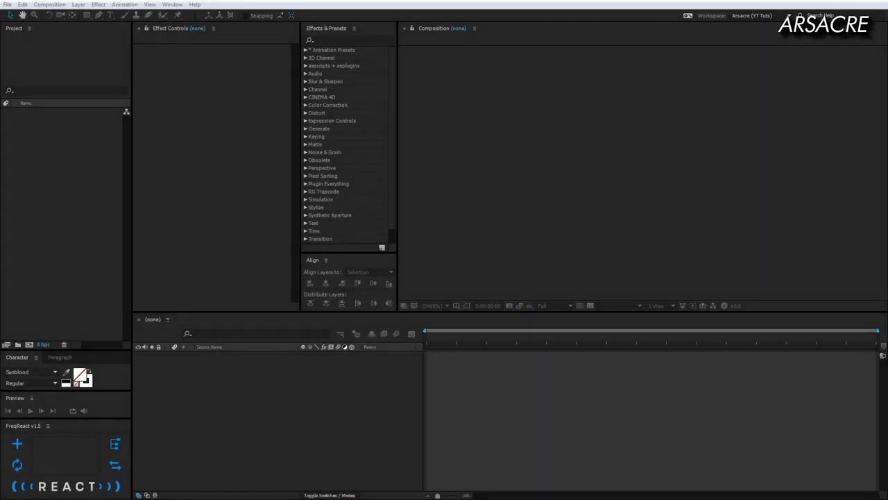
Step: Import Cut outs.psd as Composition – Retain Layer Sizes and open the Cut outs comp
left_click_drag(460, 182, 72, 178)
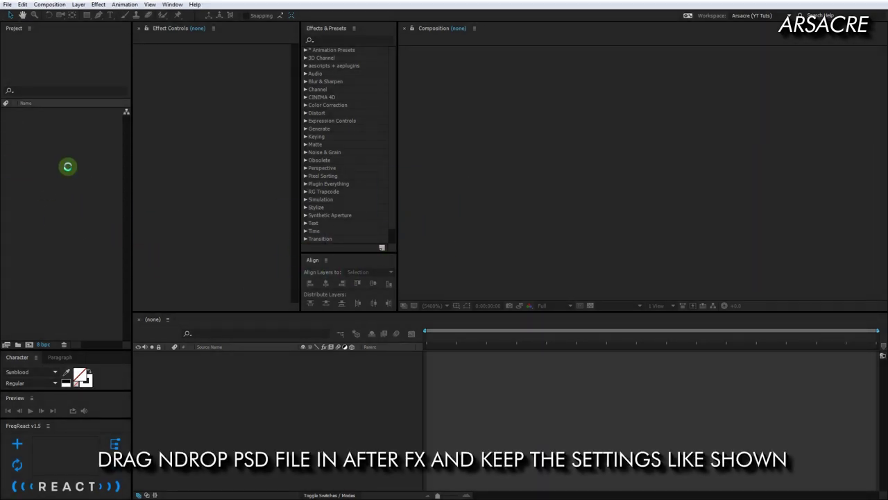
left_click(200, 138)
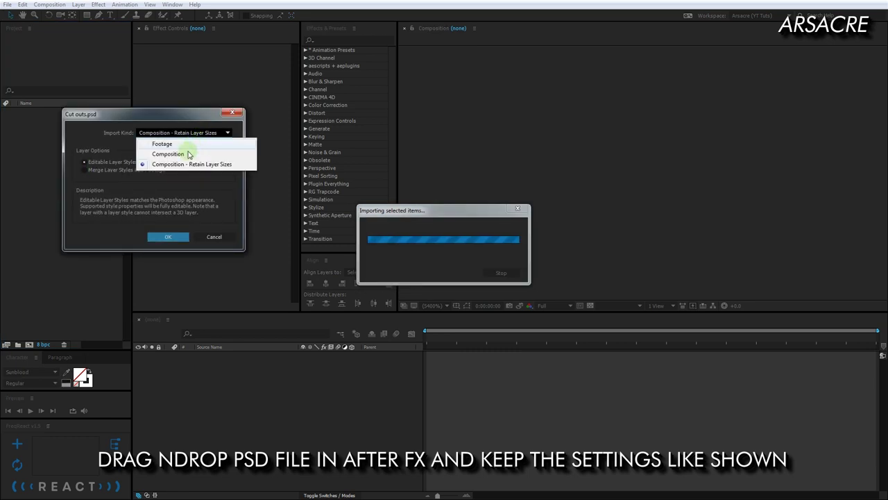
left_click(211, 164)
left_click(163, 238)
double_click(43, 123)
left_click_drag(442, 334, 468, 345)
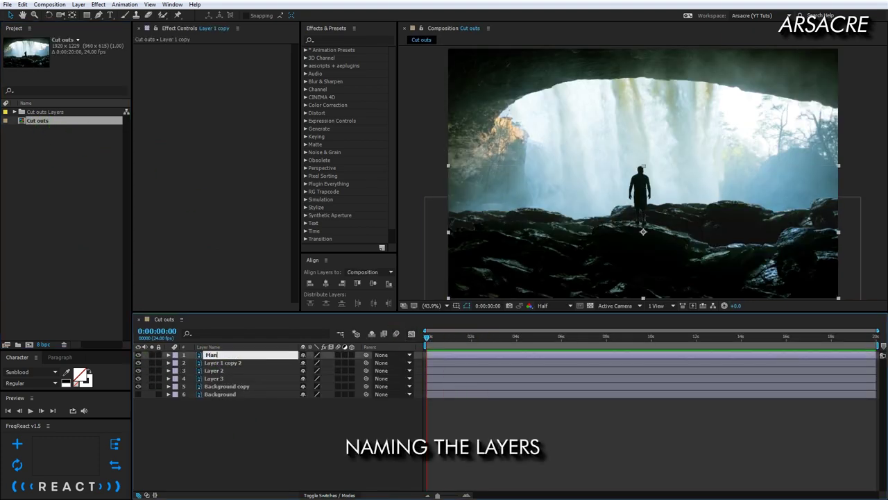
Step: Rename the layers Man, cliff back, Cave, Trees, Water fall and Original Image
key("Return")
key("ctrl+Down")
key("Return")
type("Mou")
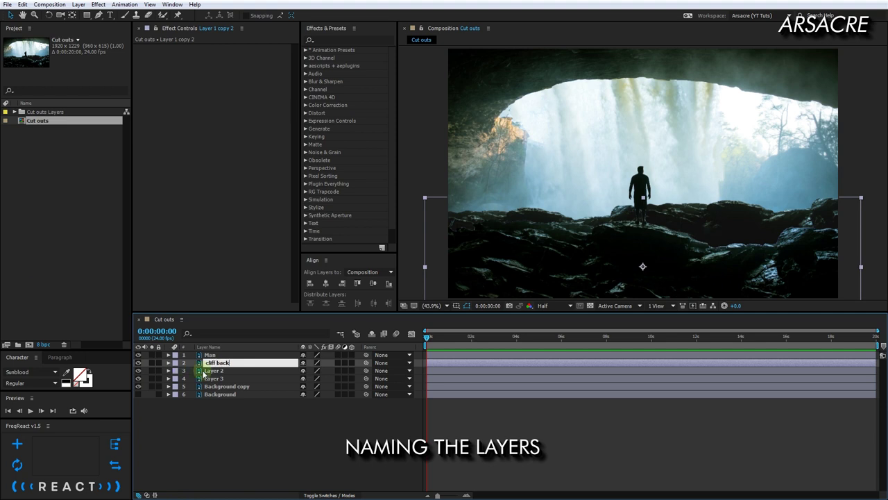
left_click(203, 373)
key("ctrl+Down")
key("Return")
type("Trees")
left_click(214, 388)
type("ll")
key("Return")
key("ctrl+Down")
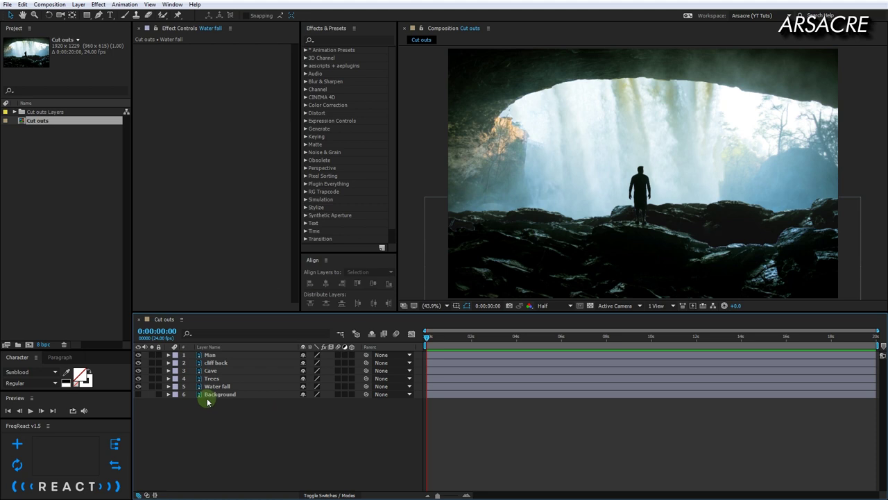
key("Return")
type("Dum")
key("Return")
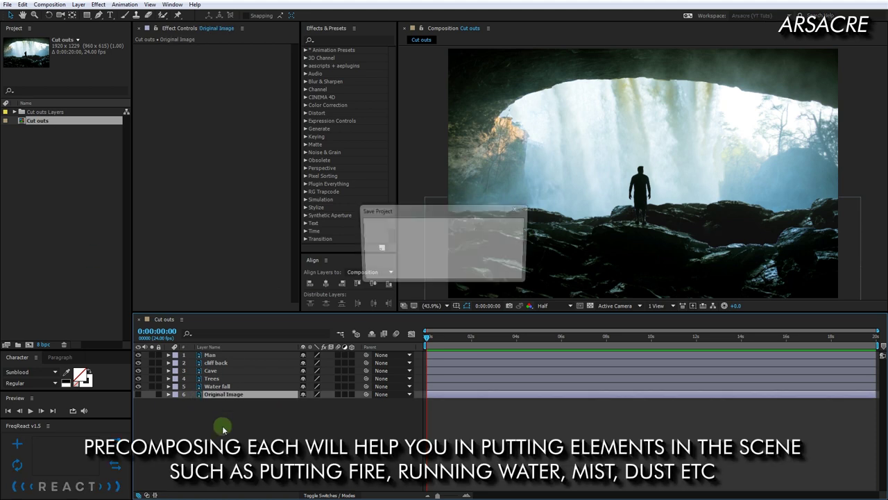
Step: Pre-compose Water fall, Trees, Cave, cliff back and Man, each into its own precomp
left_click(221, 386)
right_click(221, 387)
left_click(236, 305)
key("Return")
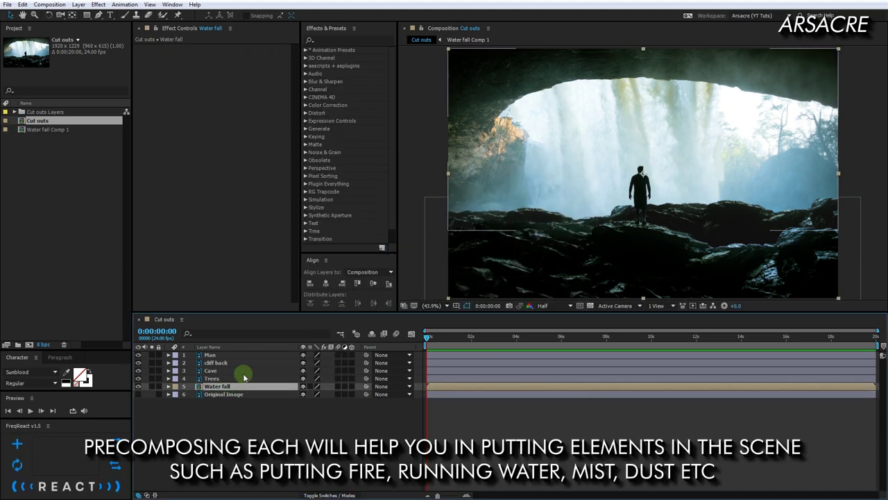
right_click(223, 378)
left_click(257, 295)
key("Return")
right_click(223, 370)
left_click(256, 286)
key("Return")
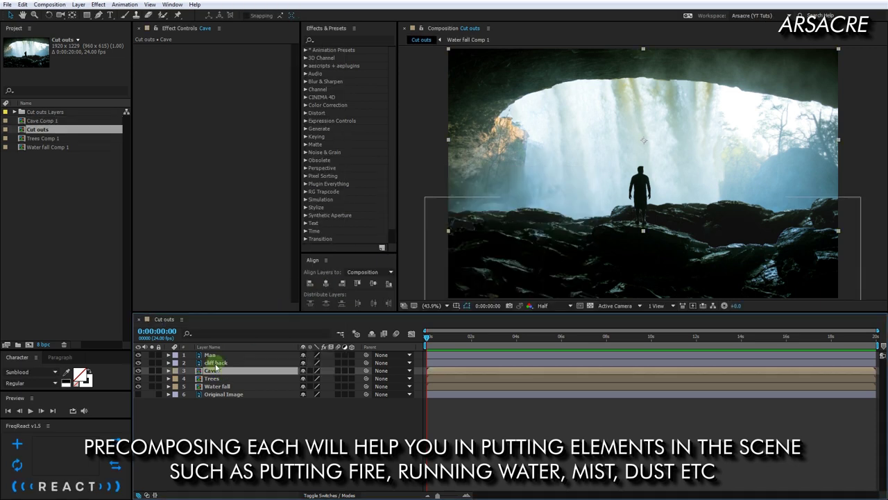
key("Return")
right_click(222, 363)
left_click(257, 414)
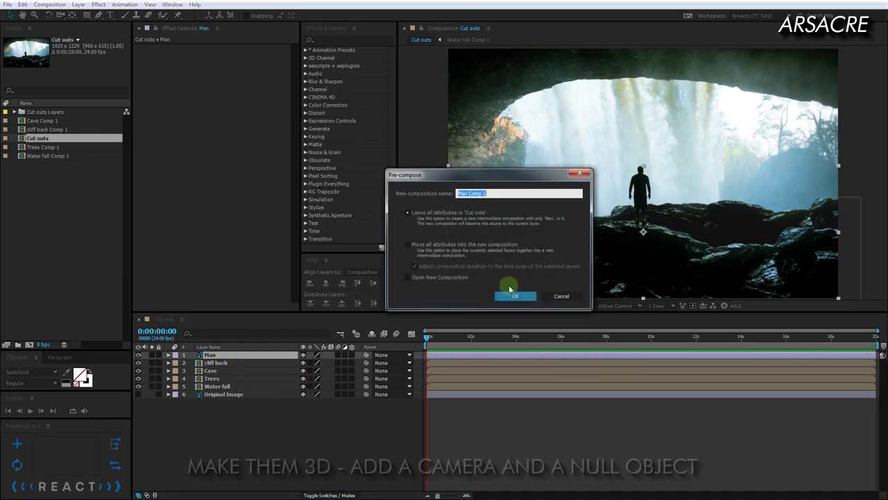
left_click(515, 295)
left_click(352, 355)
Step: Make the cut-out layers 3D and add a new camera
left_click_drag(352, 355, 353, 386)
right_click(263, 424)
mouse_move(270, 331)
left_click(222, 383)
left_click(583, 350)
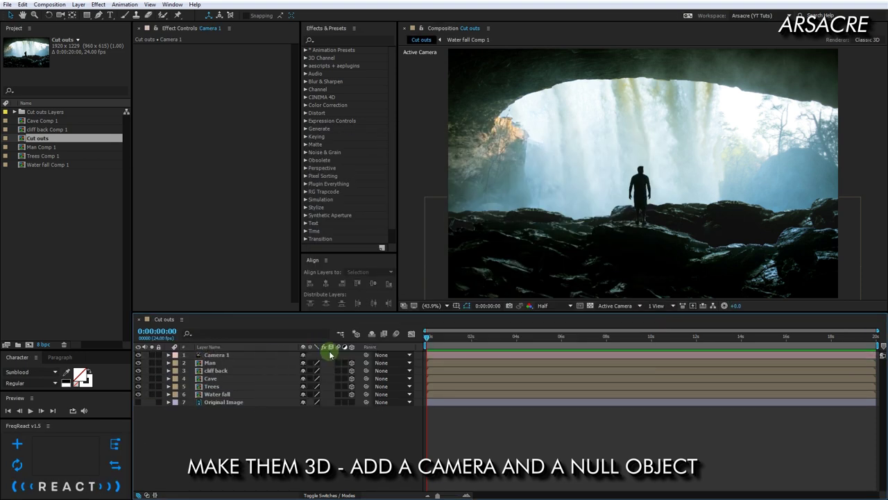
Step: Add a 3D Null Object and show a top view beside the camera view
right_click(258, 399)
left_click(191, 399)
left_click(352, 354)
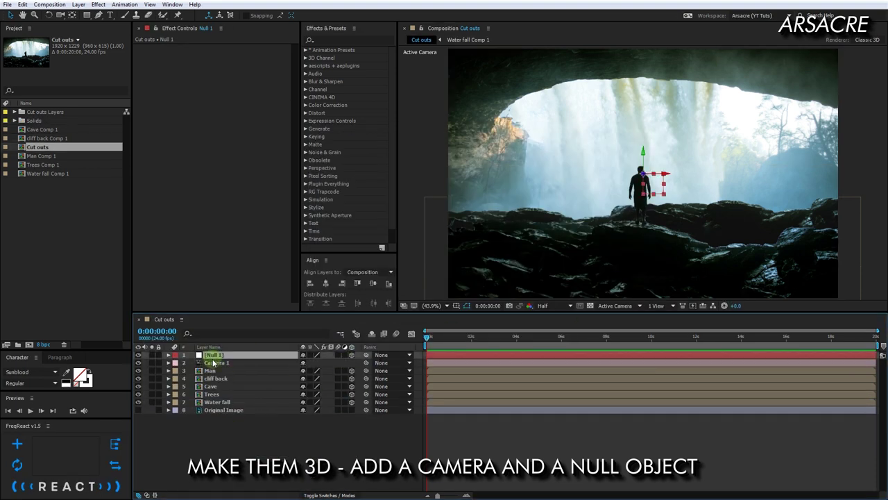
left_click(655, 305)
left_click(666, 328)
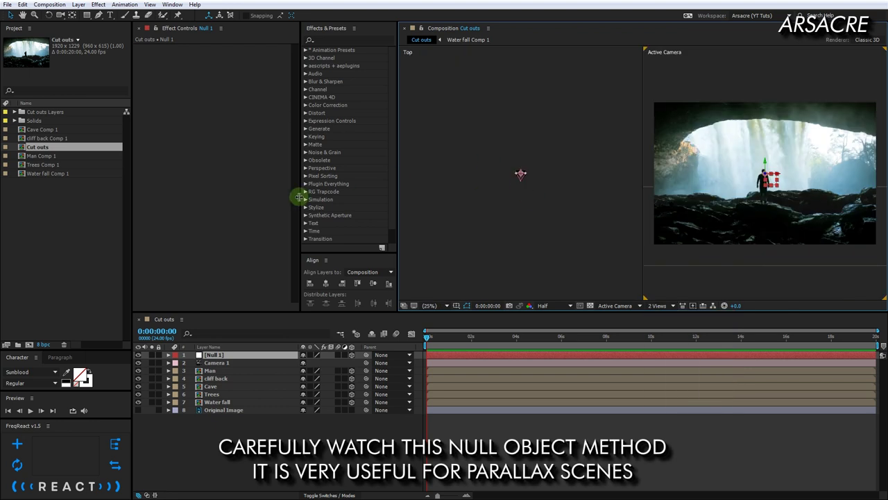
left_click_drag(299, 197, 268, 197)
scroll(527, 223, "down", 1)
Step: Parent Null 1 to Camera 1 and set the null's Z position to 0
left_click(520, 258)
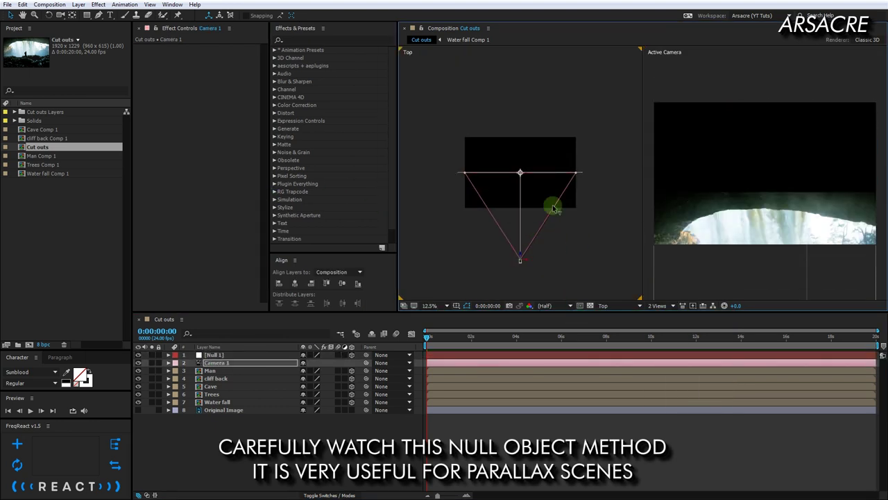
left_click_drag(553, 208, 530, 323)
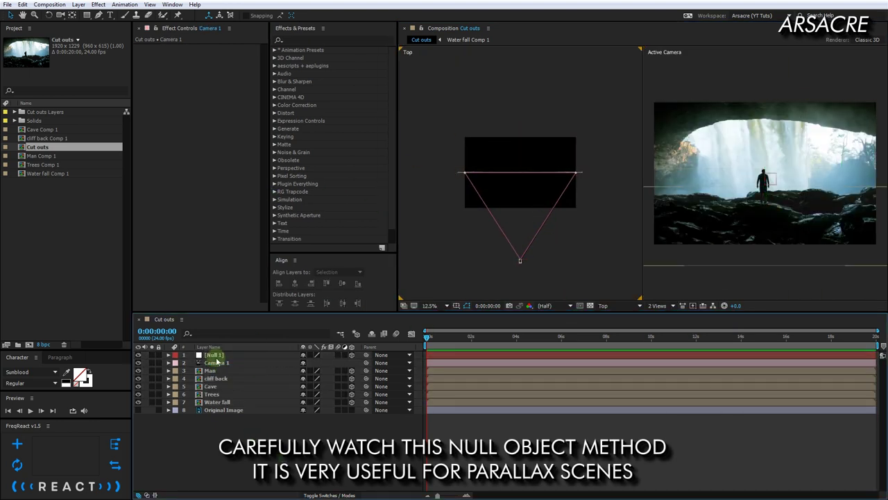
left_click(214, 355)
key("p")
left_click_drag(366, 354, 224, 371)
left_click(329, 363)
type("0")
left_click(356, 363)
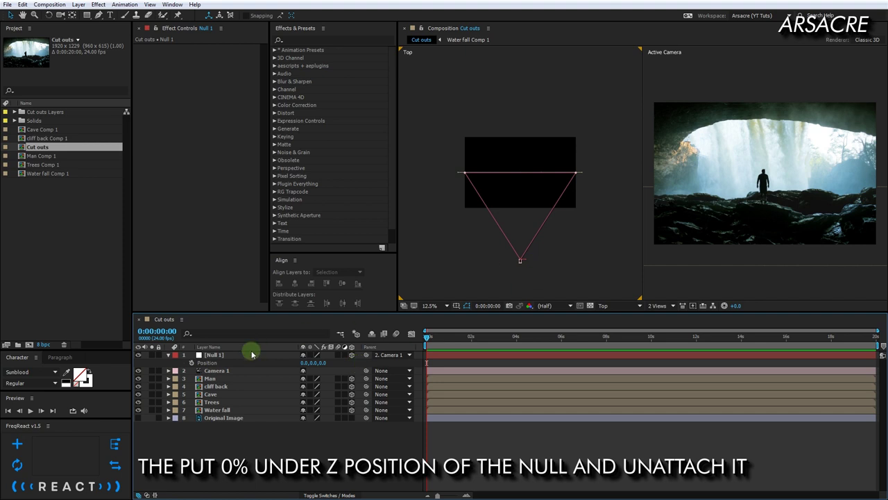
Step: Unparent Null 1, then parent Camera 1 and the cut-out layers through Water fall to it
left_click(252, 355)
left_click(388, 355)
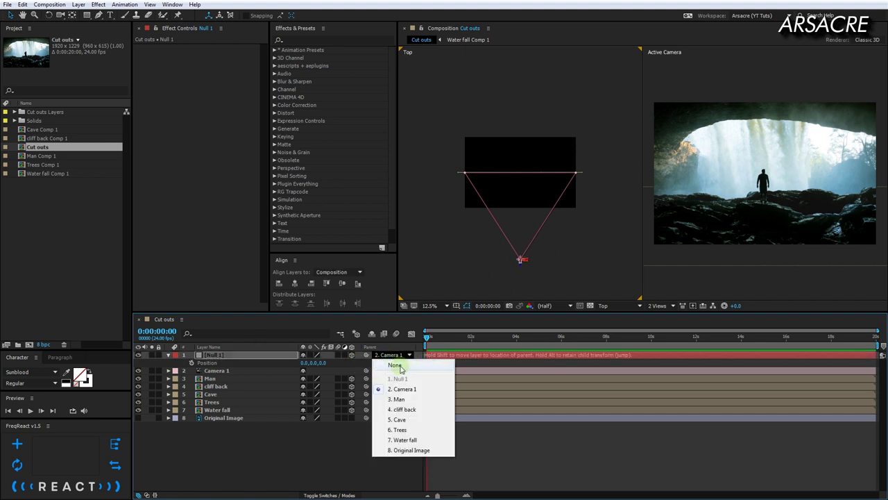
left_click(395, 366)
left_click(216, 371)
left_click(217, 410, "shift")
left_click_drag(366, 371, 214, 354)
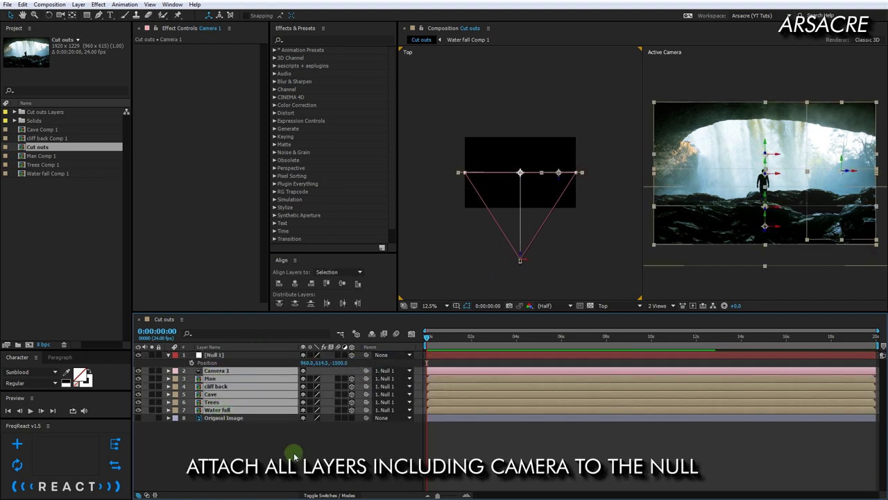
left_click(310, 460)
Step: Show Null 1's Scale, then unparent the Man layer and give it a green label
left_click(216, 356)
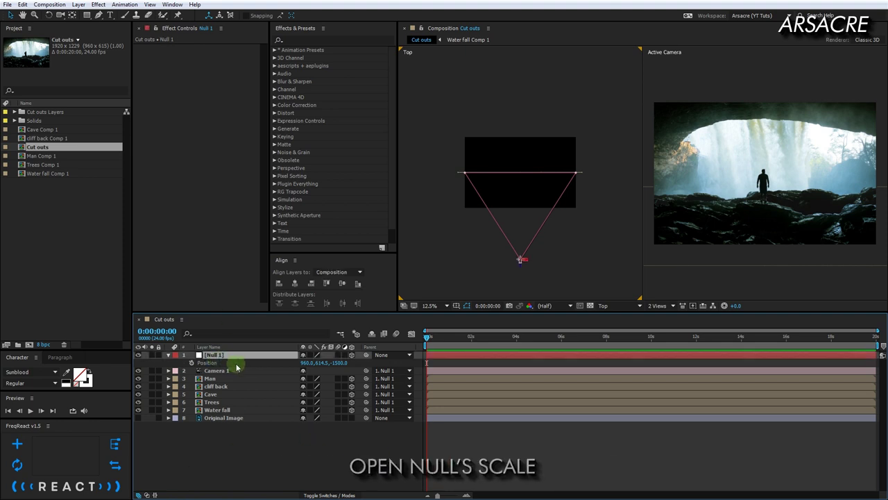
key("shift+s")
left_click(262, 387)
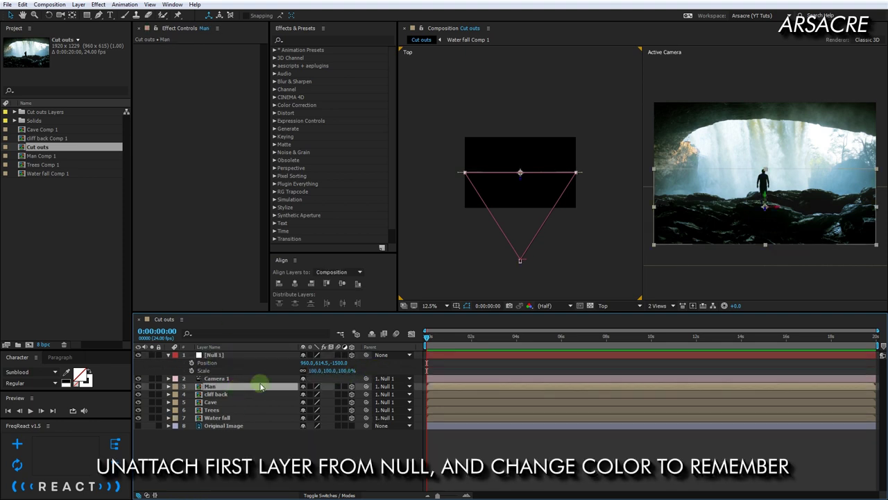
left_click(389, 391)
left_click(389, 395)
left_click(176, 388)
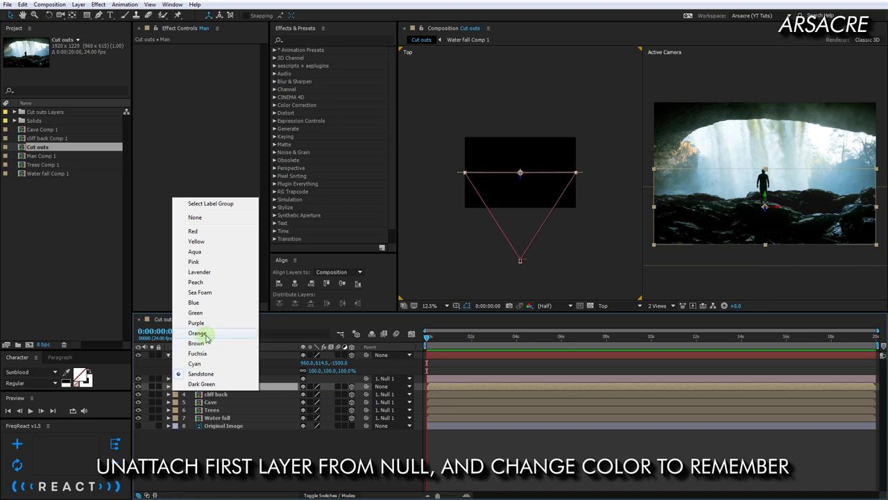
left_click(196, 312)
Step: Enlarge Null 1's scale, then unparent the cliff back layer and label it green
left_click(248, 394)
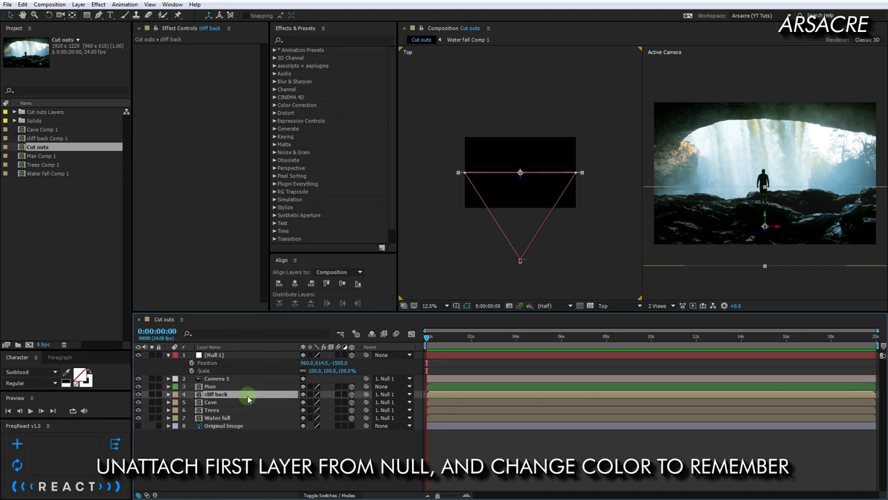
left_click_drag(326, 371, 402, 365)
scroll(532, 202, "down", 1)
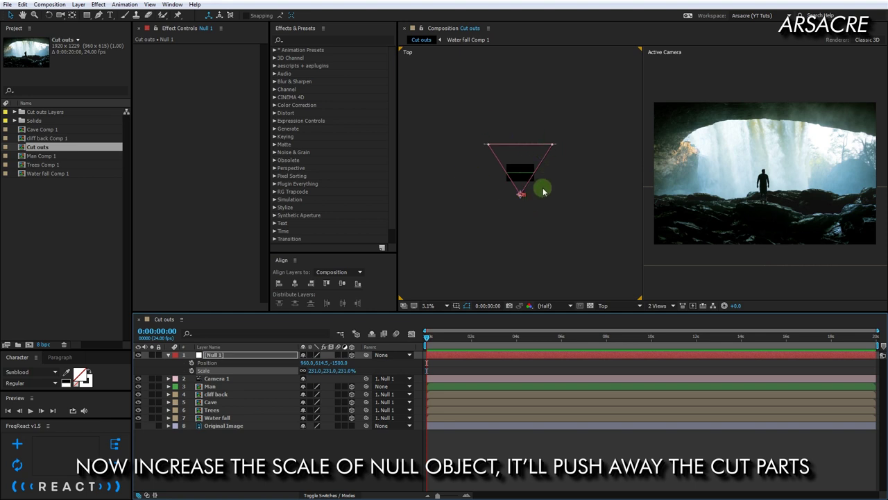
left_click(239, 395)
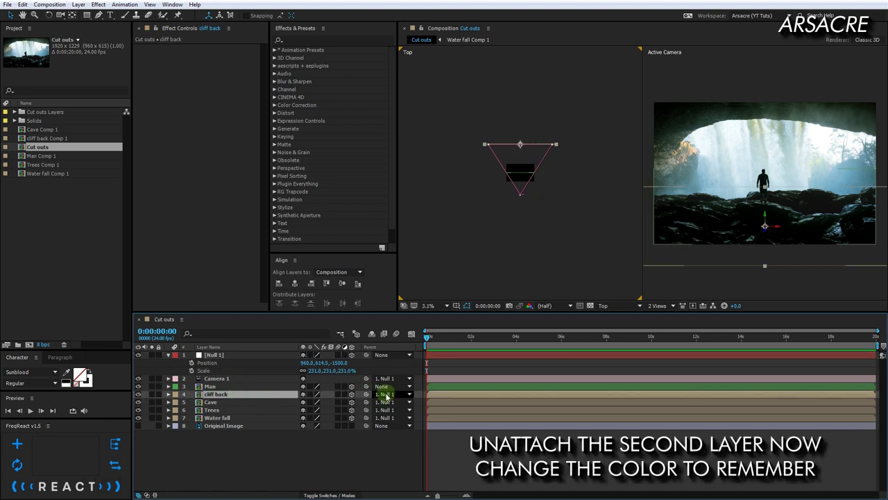
left_click(386, 395)
left_click(395, 404)
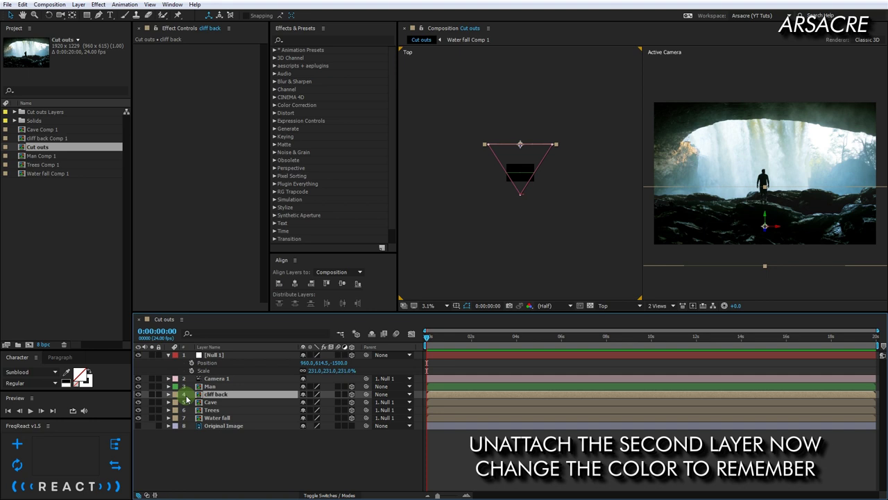
left_click(176, 394)
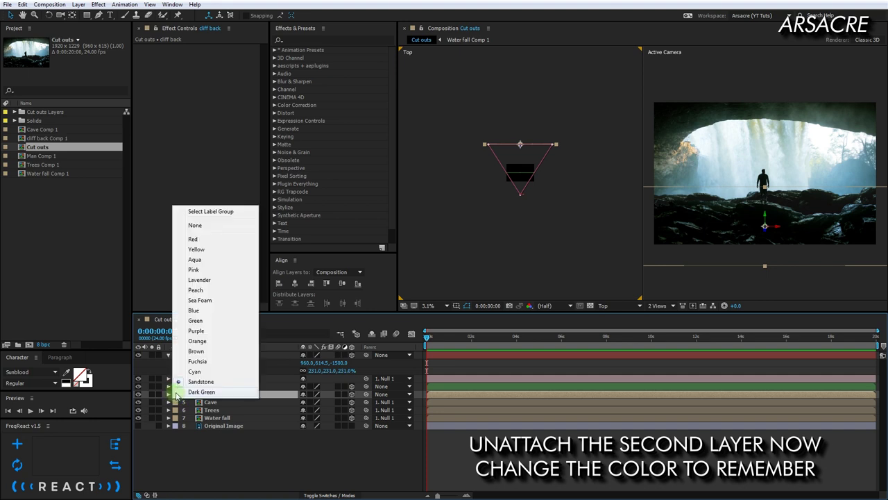
left_click(195, 320)
Step: Set the Cave layer's Parent to None and give it a green label
left_click(264, 357)
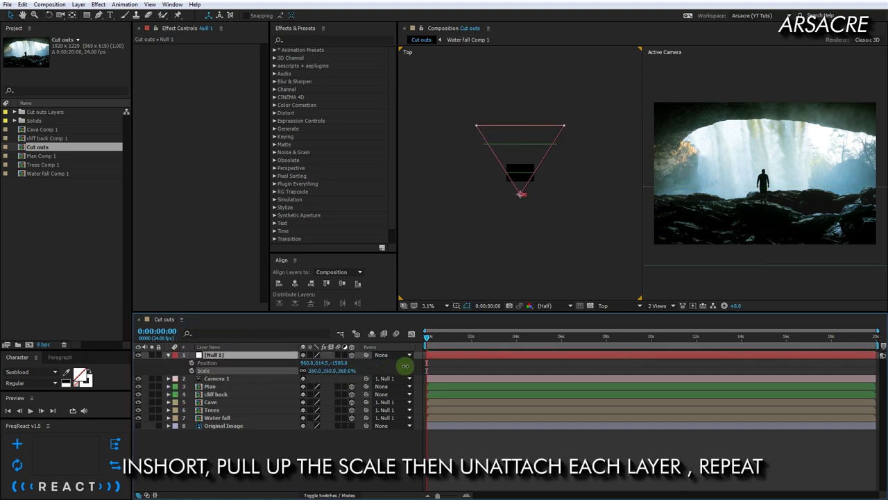
left_click(386, 403)
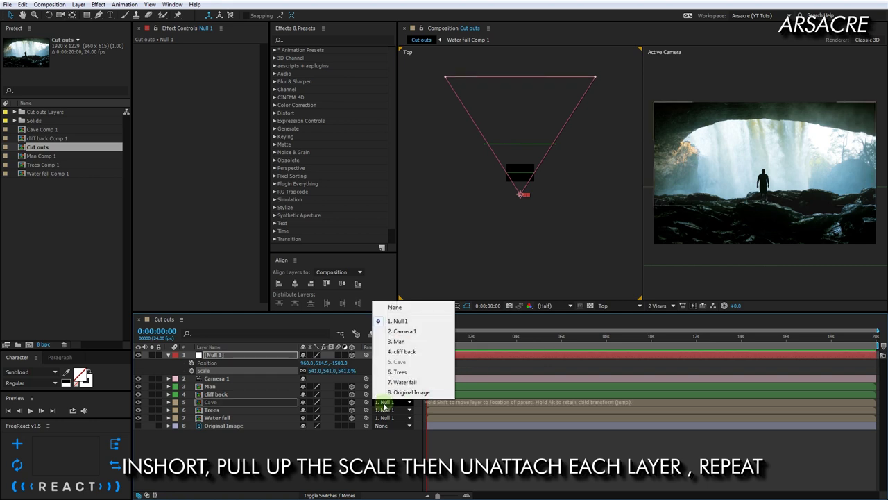
left_click(415, 309)
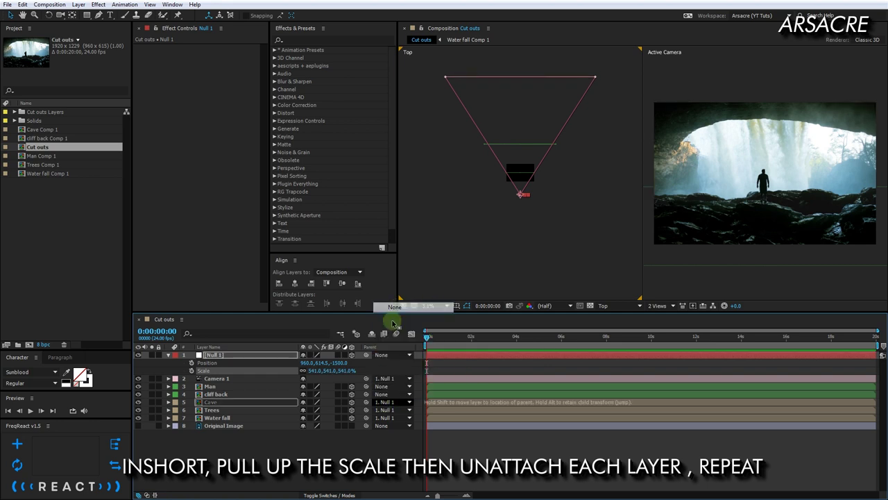
left_click(176, 402)
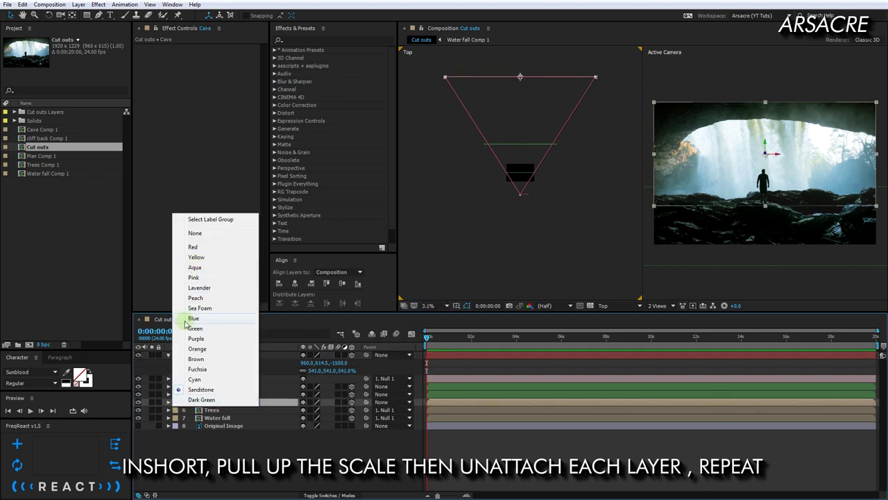
left_click(195, 329)
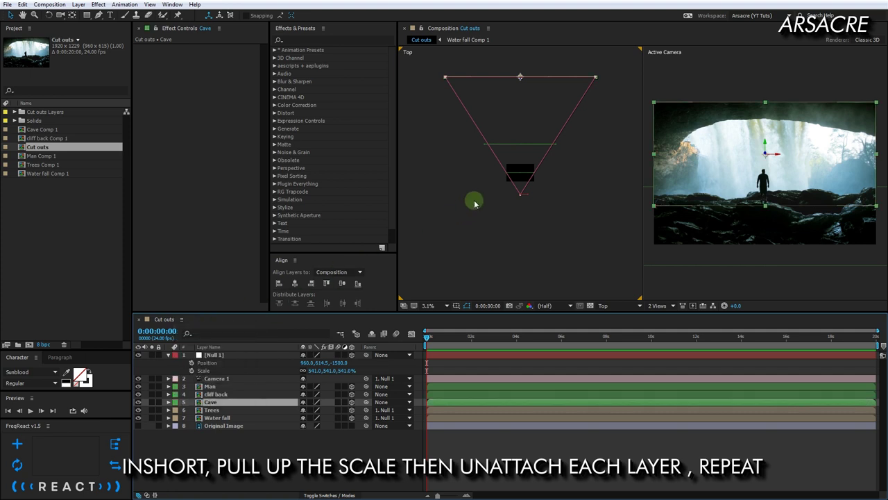
Step: Raise Null 1's scale further, unparent and green-label Trees, and begin unparenting Water fall
left_click_drag(476, 197, 470, 252)
left_click_drag(345, 373, 367, 370)
left_click(389, 409)
left_click(387, 313)
scroll(412, 303, "down", 1)
left_click(177, 410)
left_click(195, 336)
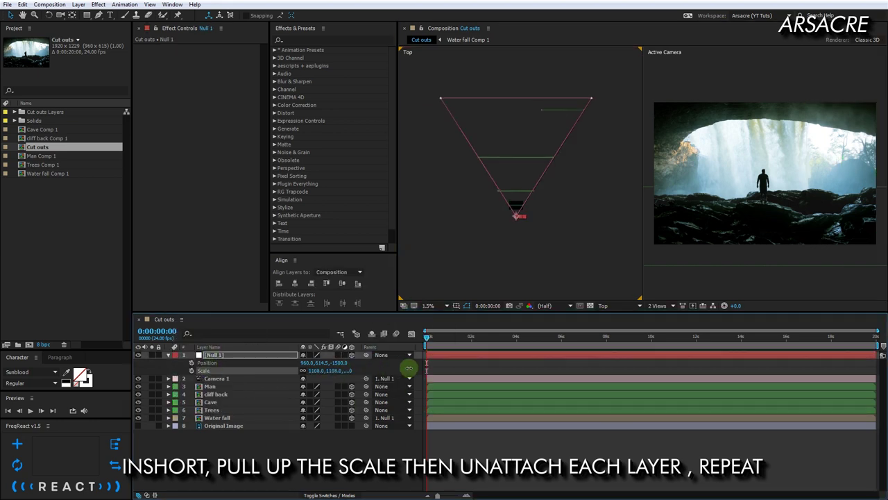
left_click(176, 417)
Step: Label Water fall green, then test a Null 1 position move in single camera view and undo it
left_click(197, 333)
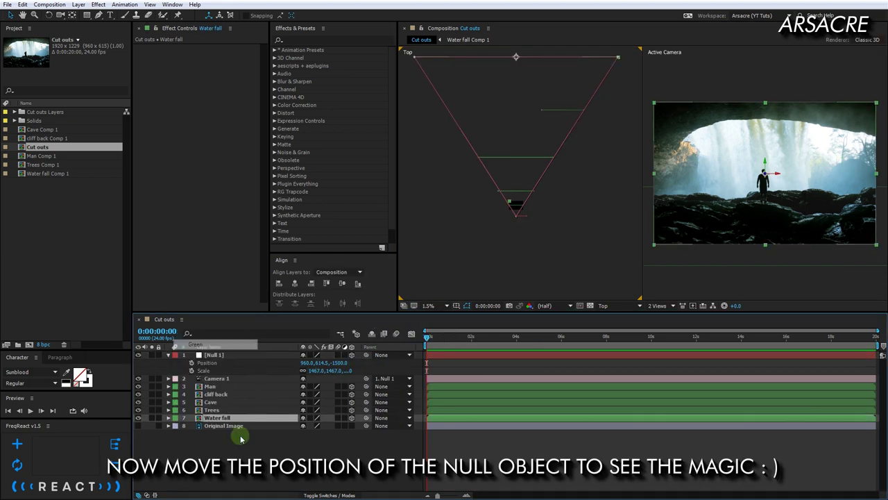
left_click(250, 355)
key("p")
left_click(657, 305)
left_click(669, 315)
left_click_drag(321, 362, 342, 361)
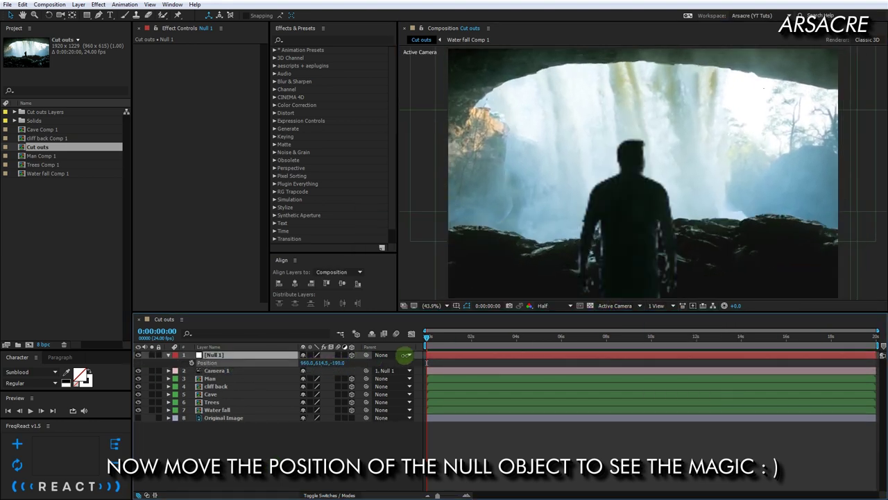
key("ctrl+z")
Step: Add a new solid layer named 'Cinematic Bars'
right_click(263, 459)
mouse_move(278, 365)
left_click(201, 393)
type("Cinematic Bars")
key("Return")
Step: Open Composition Settings and select the height value to change it to 1080
left_click(50, 4)
left_click(56, 27)
left_click(350, 174)
Step: Confirm the 1920×1080 comp size and apply CC Jaws at 75% completion to Cinematic Bars
key("Return")
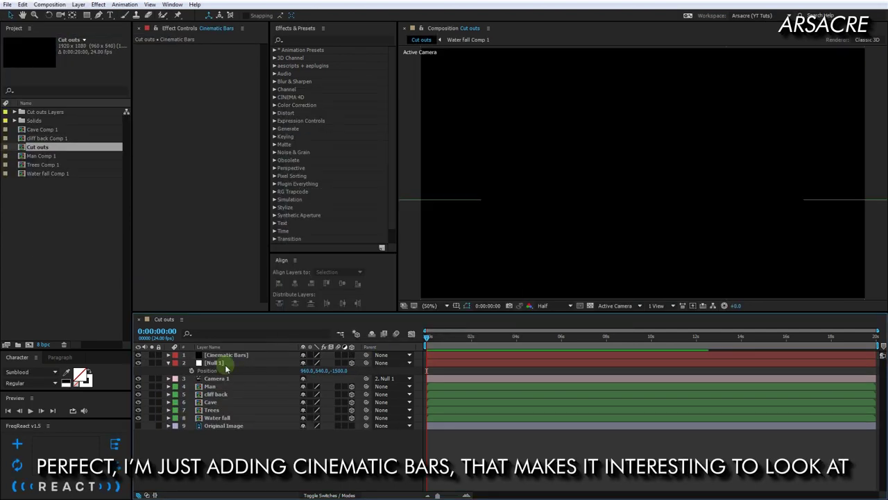
left_click(326, 40)
type("cc jaws")
left_click_drag(303, 58, 202, 182)
mouse_move(214, 55)
left_mouse_down()
mouse_move(229, 99)
mouse_move(535, 162)
left_mouse_up()
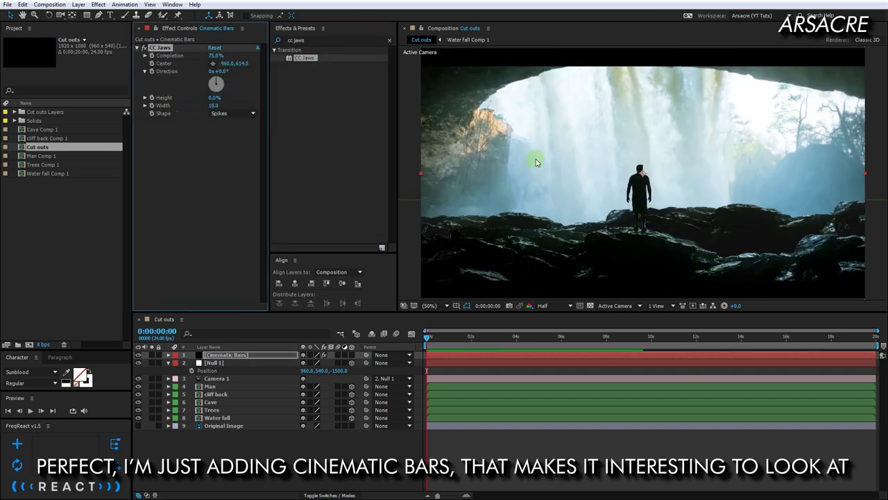
Step: Add an adjustment layer and rename it 'Color Adjust'
left_click(214, 362)
right_click(252, 379)
mouse_move(272, 384)
left_click(179, 458)
key("Return")
type("Color Adjust")
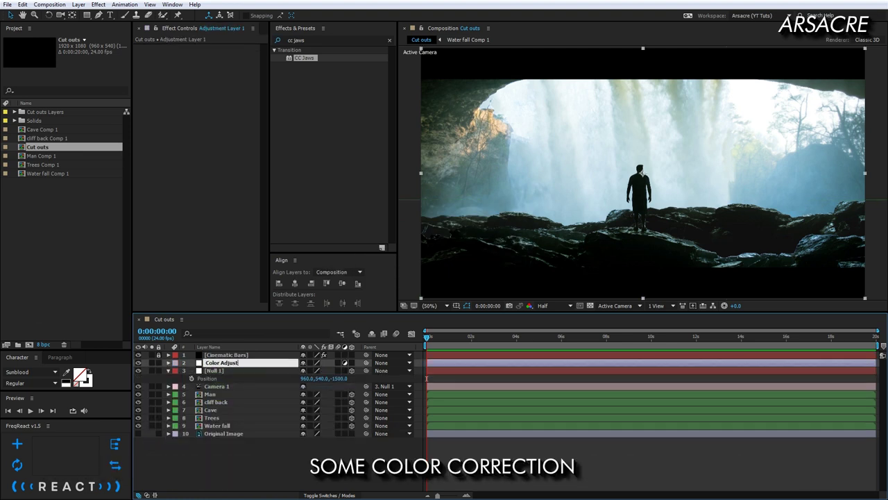
key("Return")
Step: Apply Curves to the adjustment layer, adding contrast and pulling down the red channel
left_click(305, 40)
type("curves")
mouse_move(299, 95)
left_mouse_down()
mouse_move(212, 109)
mouse_move(238, 103)
left_mouse_up()
left_click_drag(188, 154, 188, 159)
left_click_drag(238, 104, 245, 115)
left_click(253, 56)
left_click(247, 76)
left_click(254, 55)
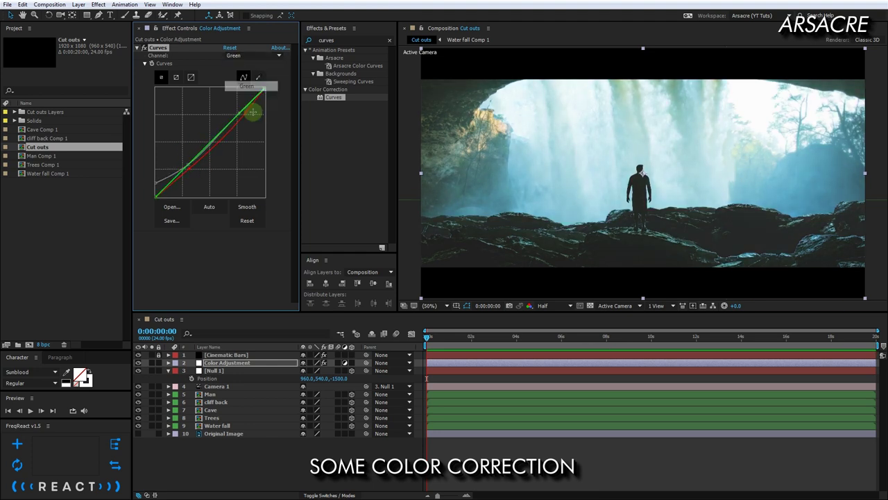
left_click(248, 68)
Step: Apply Color Balance with Shadow Red Balance 16 and Shadow Blue Balance 30, then deselect
left_click(326, 40)
type("balance")
left_click_drag(342, 88, 292, 44)
left_click(137, 47)
left_click(231, 63)
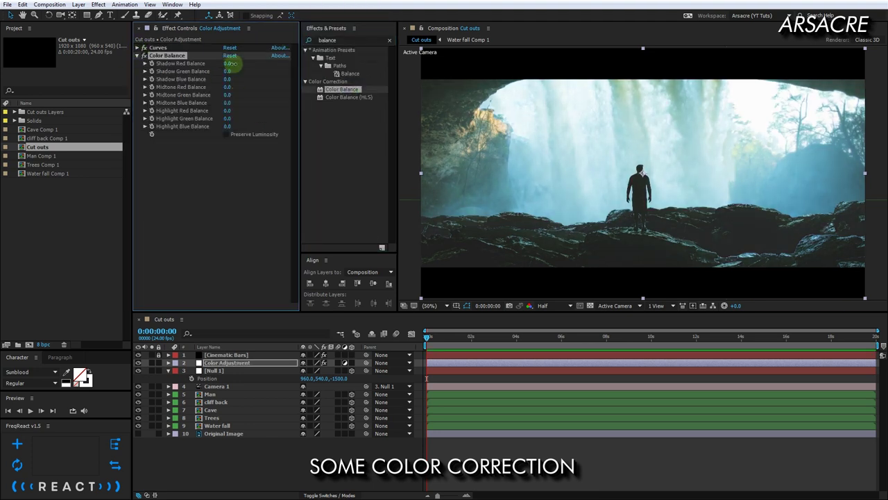
mouse_move(237, 69)
left_mouse_down()
mouse_move(220, 70)
mouse_move(235, 94)
left_mouse_up()
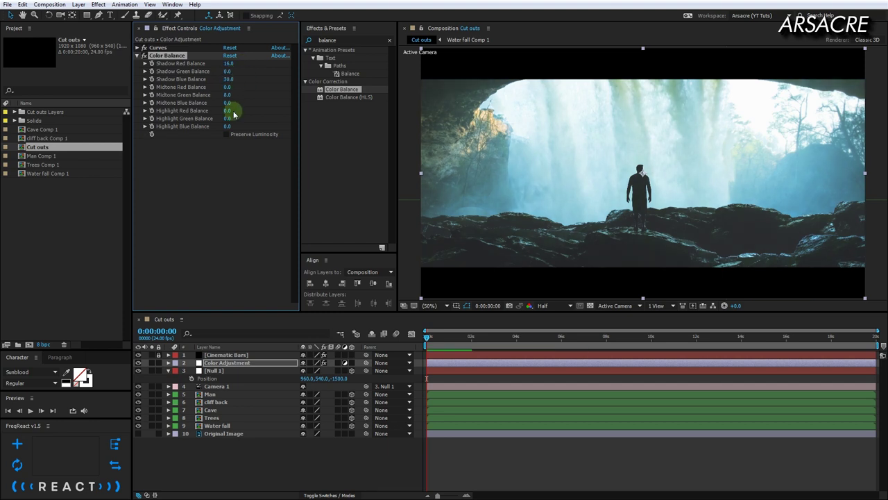
left_click(455, 352)
Step: Import Water fall.mp4 and add it to Water fall Comp 1
left_click_drag(674, 161, 673, 161)
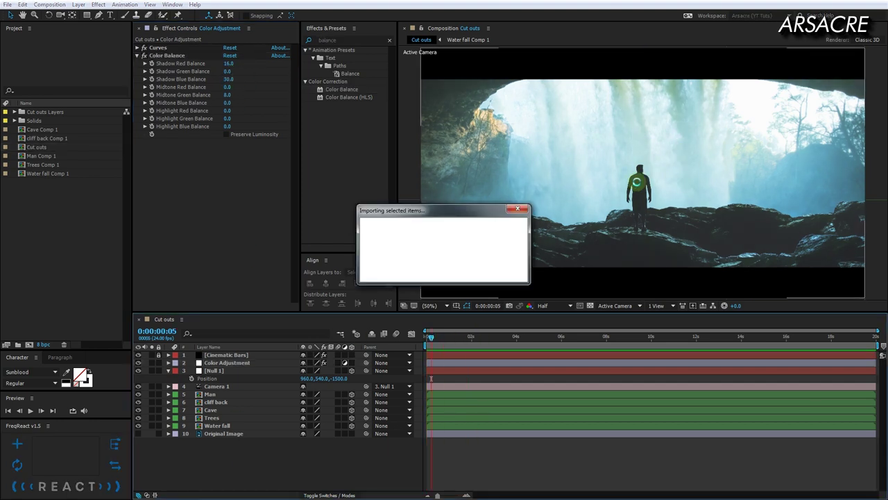
double_click(217, 426)
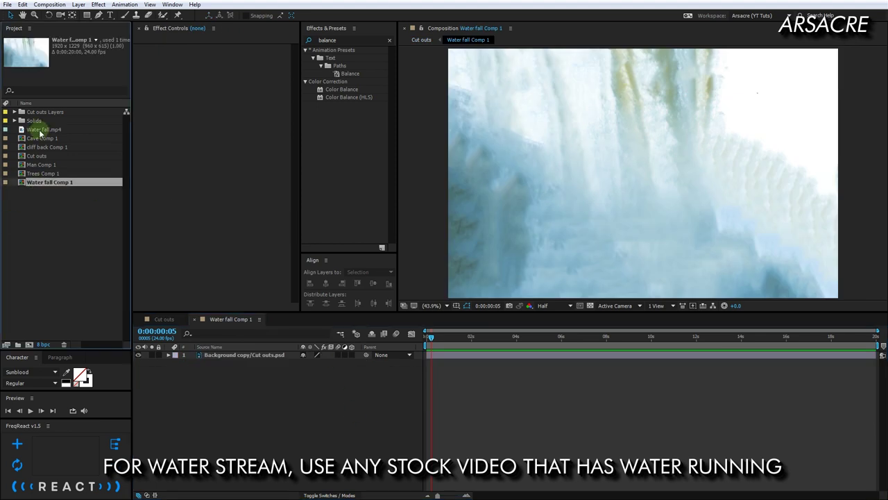
left_click_drag(34, 129, 611, 199)
left_click_drag(456, 340, 575, 337)
Step: Pen-mask the falling water, set Lighten blend mode, and position and enlarge it over the waterfall
key("g")
left_click(696, 63)
left_click(689, 159)
left_click(687, 200)
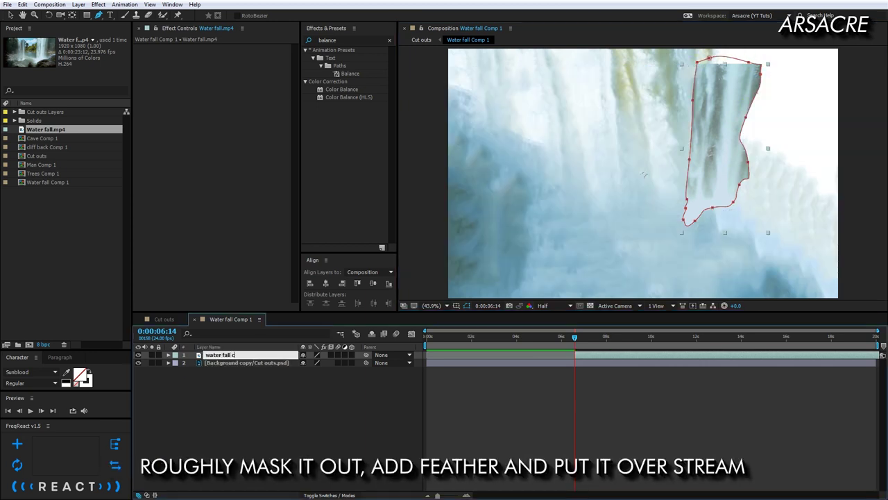
left_click(378, 355)
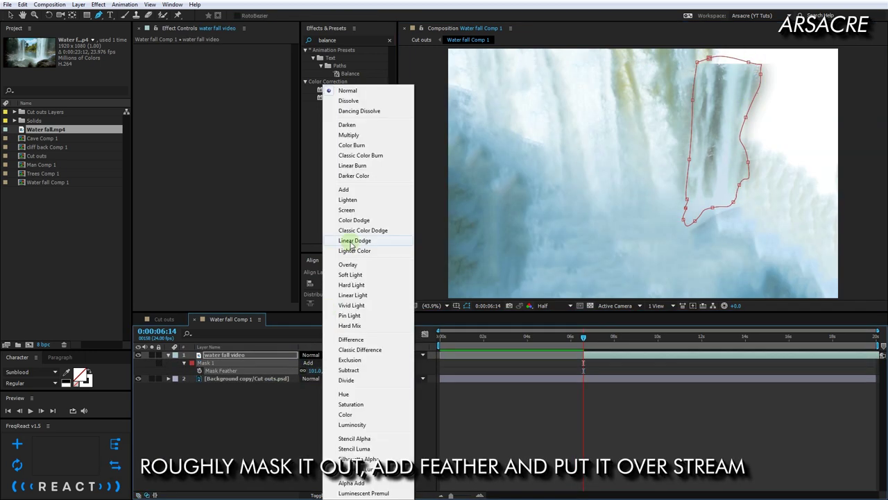
left_click(426, 252)
left_click_drag(598, 166, 526, 183)
left_click_drag(583, 337, 599, 337)
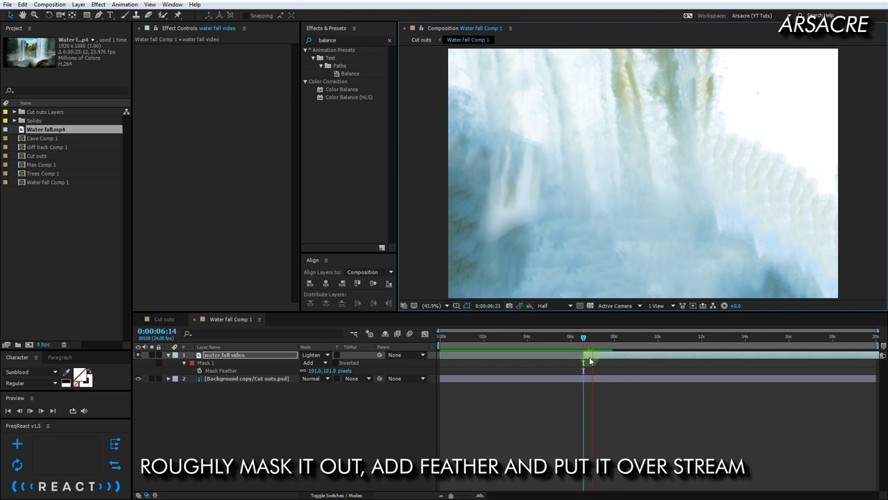
left_click_drag(582, 250, 619, 159)
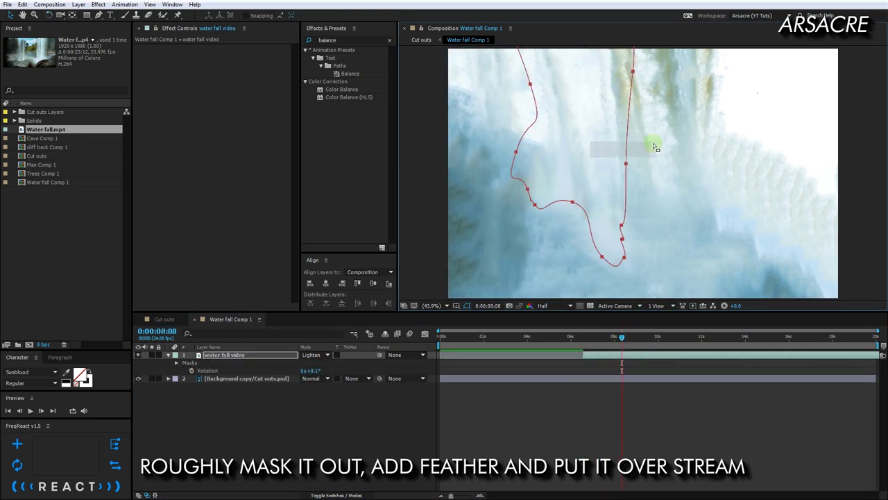
Step: Make two duplicates, move them over other streams, and scale the third to 225.9,186.4%
key("ctrl+d")
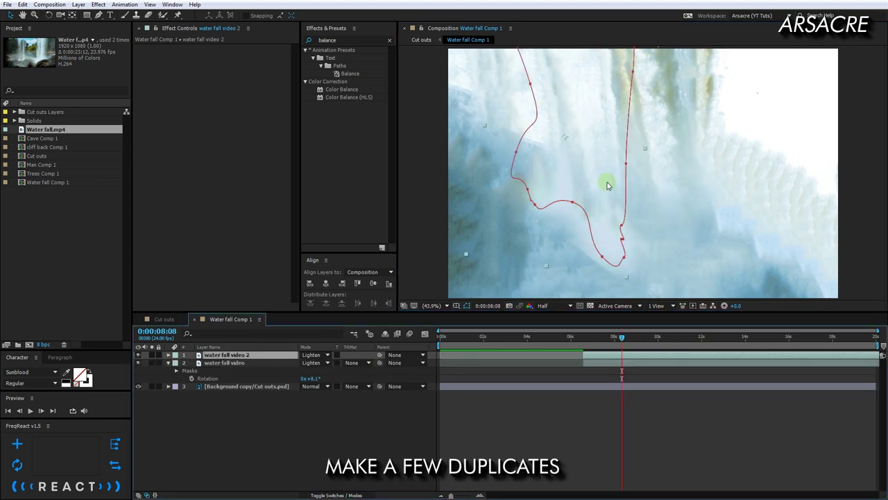
left_click_drag(609, 184, 688, 214)
key("ctrl+d")
left_click_drag(674, 121, 513, 116)
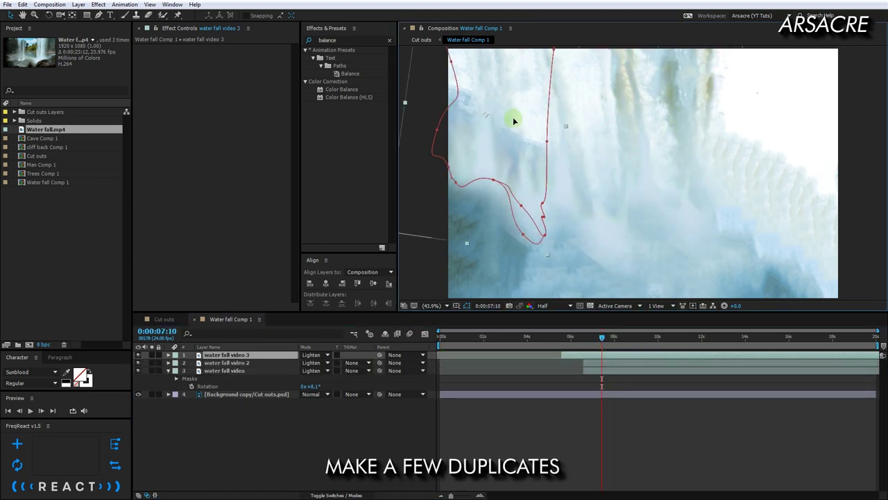
key("s")
left_click_drag(332, 362, 460, 183)
Step: Offset the waterfall copies' start times and check the running water at a later frame
left_click(244, 369)
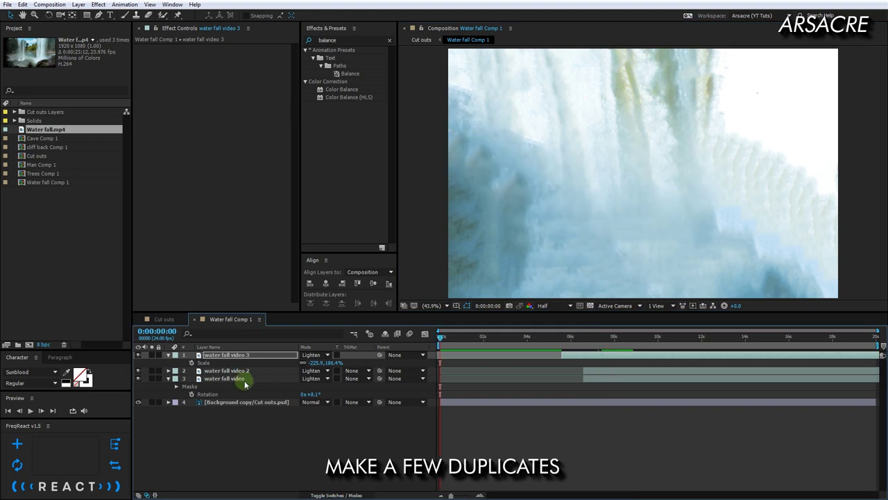
mouse_move(460, 359)
left_mouse_down()
mouse_move(563, 388)
mouse_move(492, 388)
left_mouse_up()
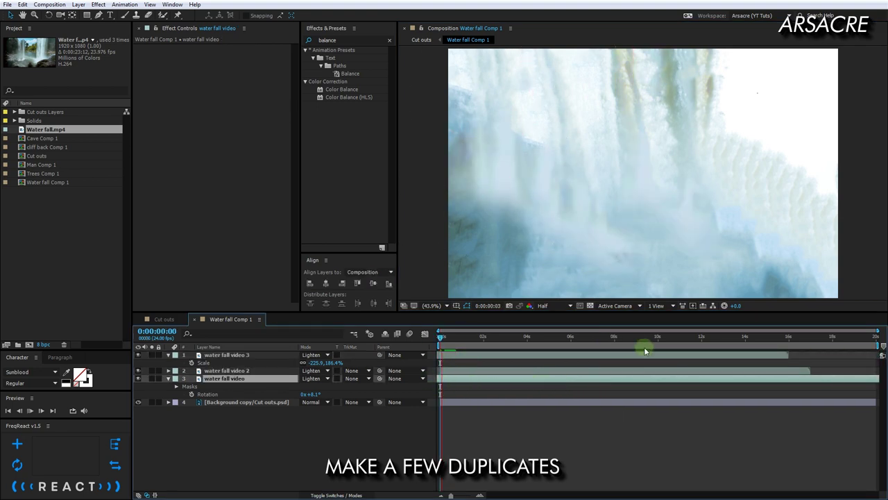
left_click(607, 364)
left_click_drag(579, 337, 590, 338)
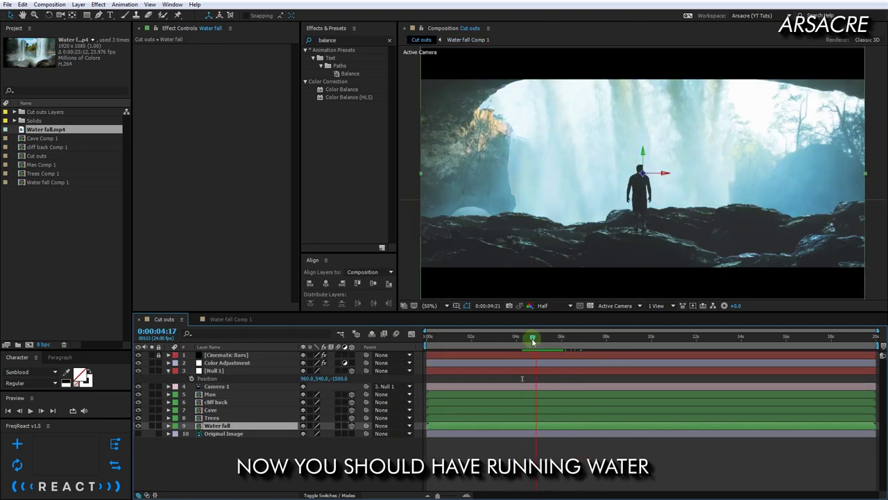
Step: Open the Cave Comp 1 precomp from the Cave layer
left_click_drag(533, 341, 538, 341)
left_click(208, 409)
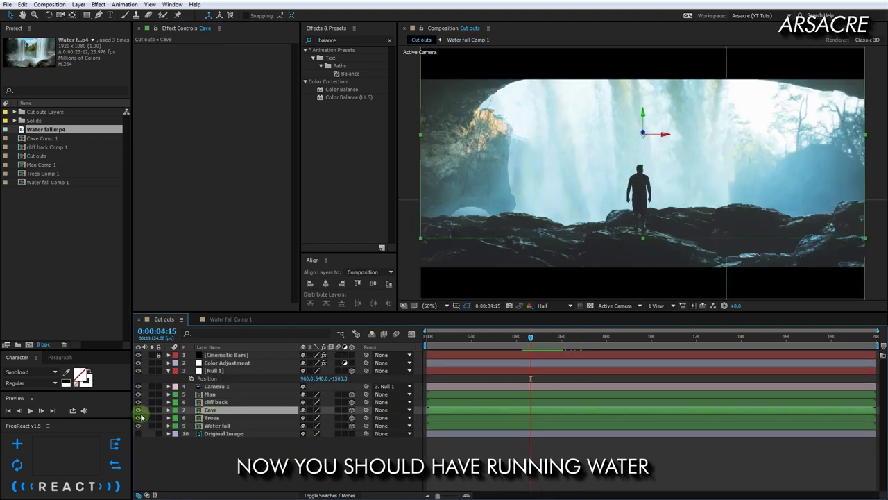
double_click(210, 410)
Step: Draw a six-point Pen shape covering the cliff edge
left_click(548, 105)
left_click(458, 145)
left_click(482, 248)
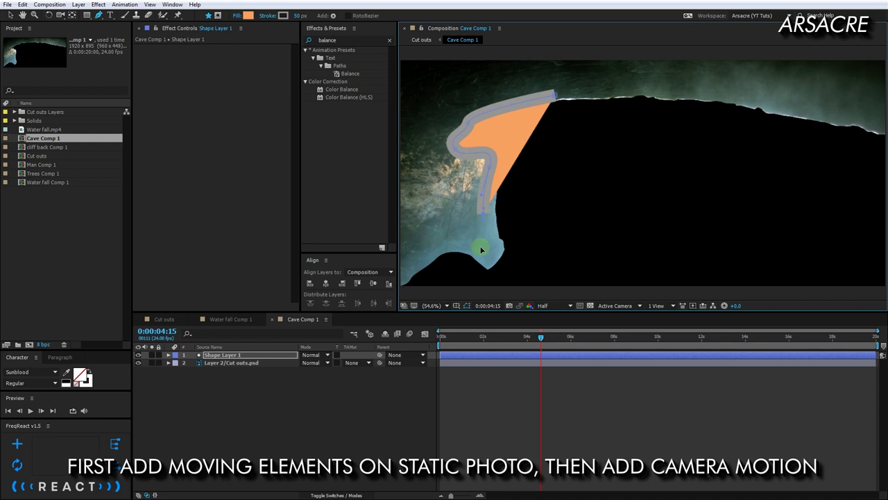
left_click(555, 260)
left_click(590, 184)
left_click(555, 98)
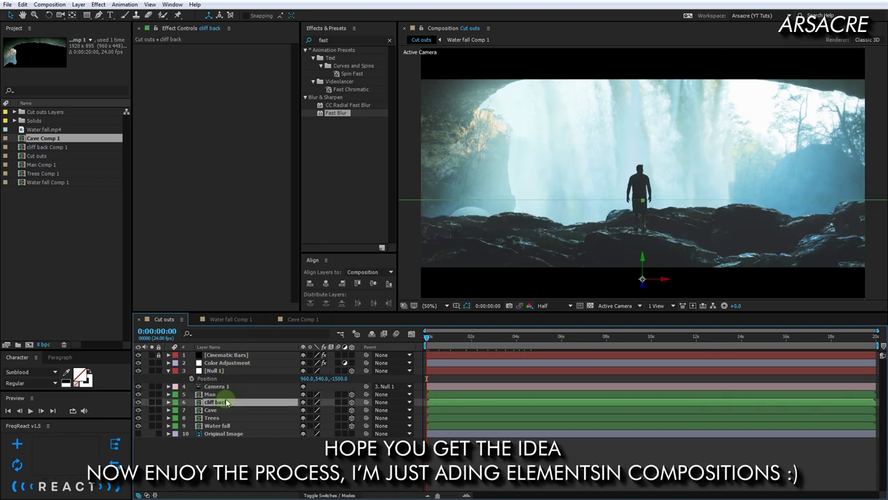
Step: Select the Cave layer and open the menu for adding a new layer
left_click(217, 410)
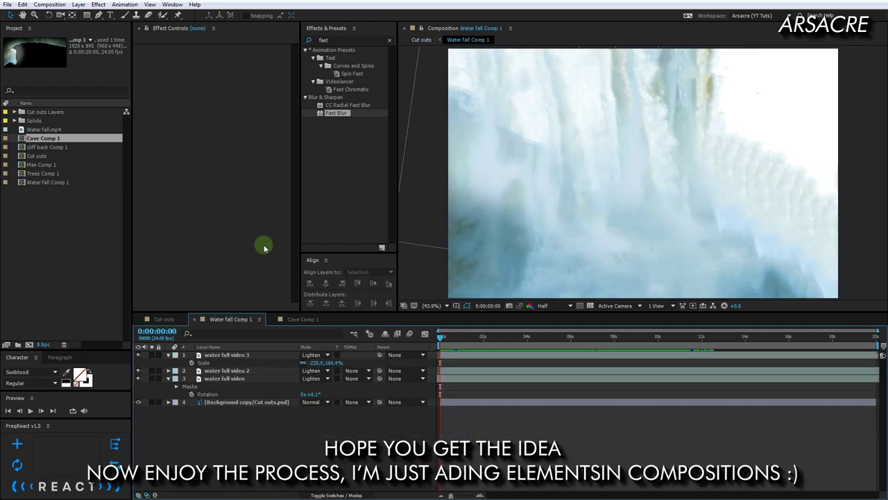
left_click(78, 4)
mouse_move(28, 14)
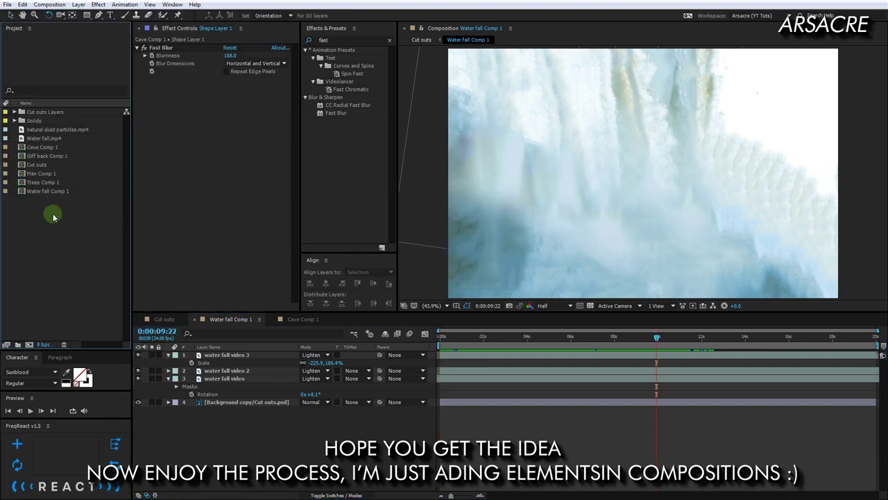
Step: Add the dust particles clip with Linear Dodge blending, preview it, and duplicate it
left_click_drag(57, 129, 496, 271)
left_click(314, 355)
left_click(366, 220)
left_click(485, 335)
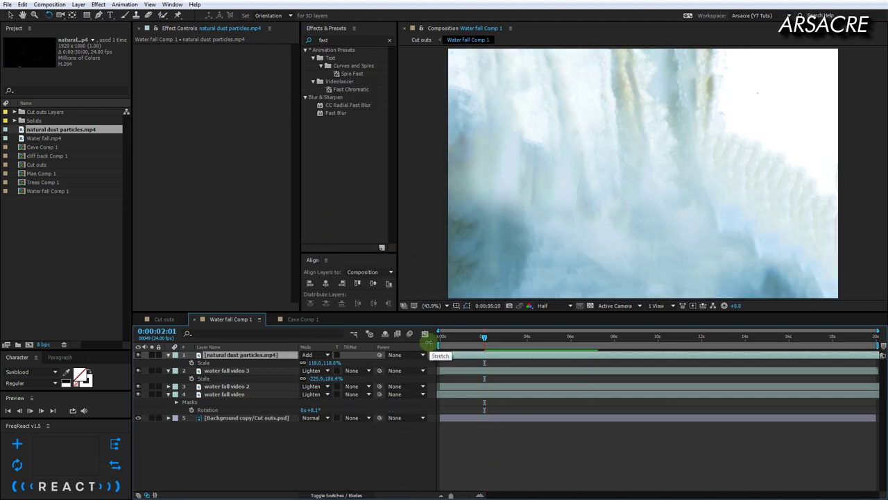
key("space")
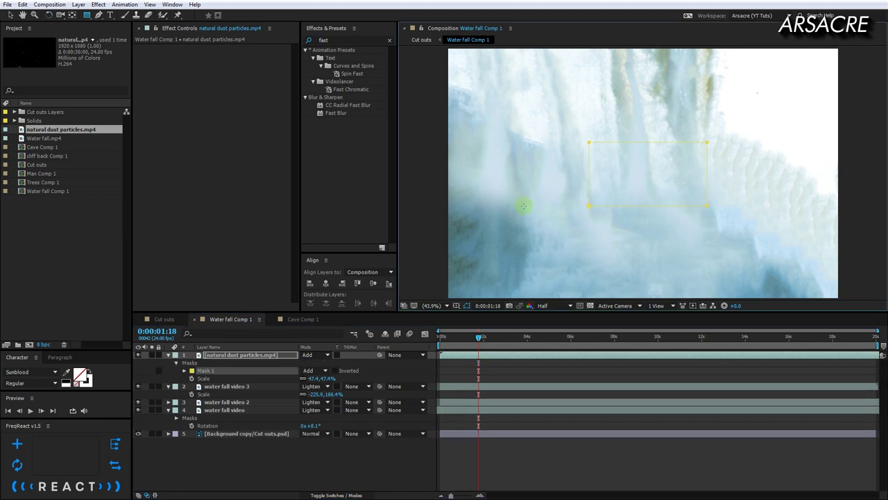
key("ctrl+d")
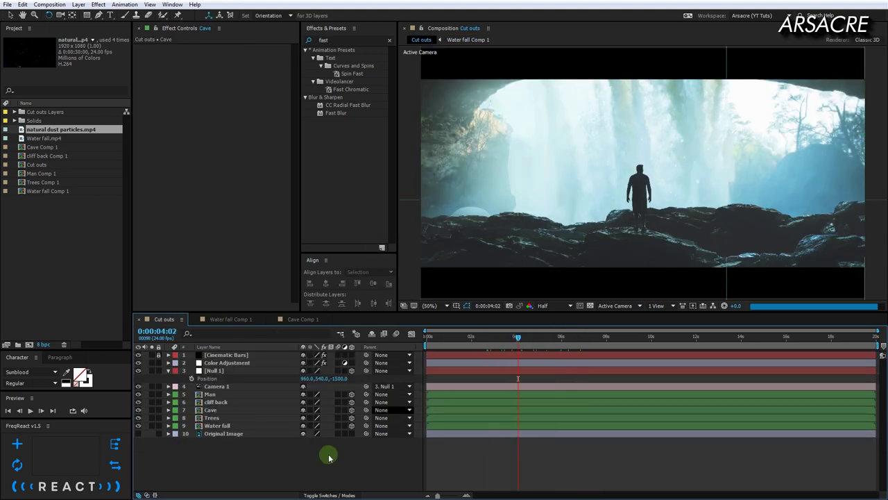
Step: Move Null 1's Position forward and up toward the waterfall deep in the cave
left_click(213, 370)
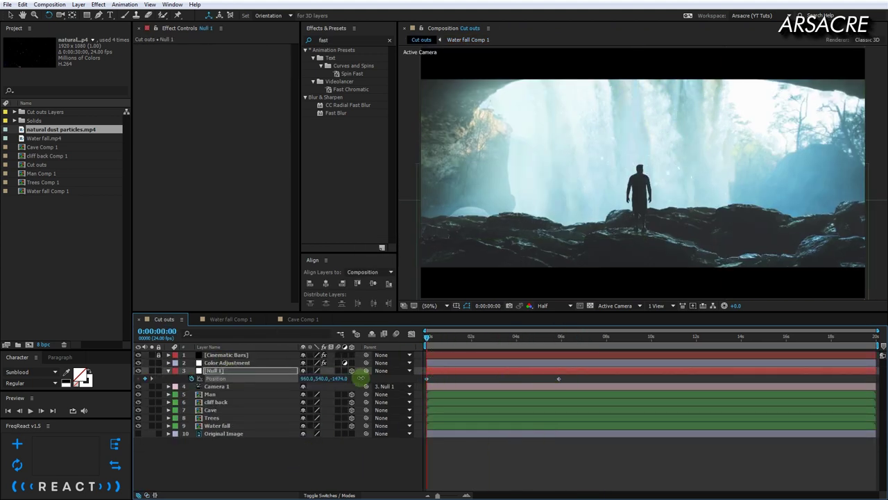
left_click_drag(361, 378, 439, 269)
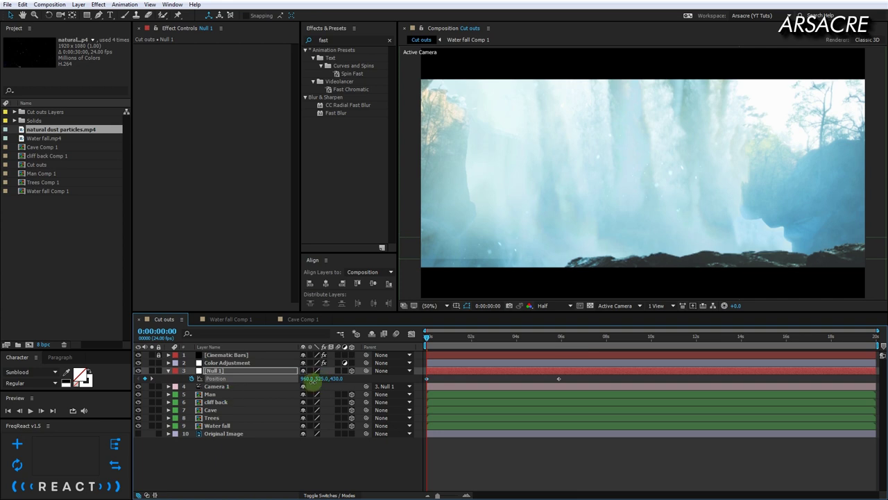
left_click_drag(314, 378, 272, 378)
Step: Settle Null 1 at 960,-1050,5160, add Null 2, and label both nulls yellow
left_click_drag(335, 378, 535, 355)
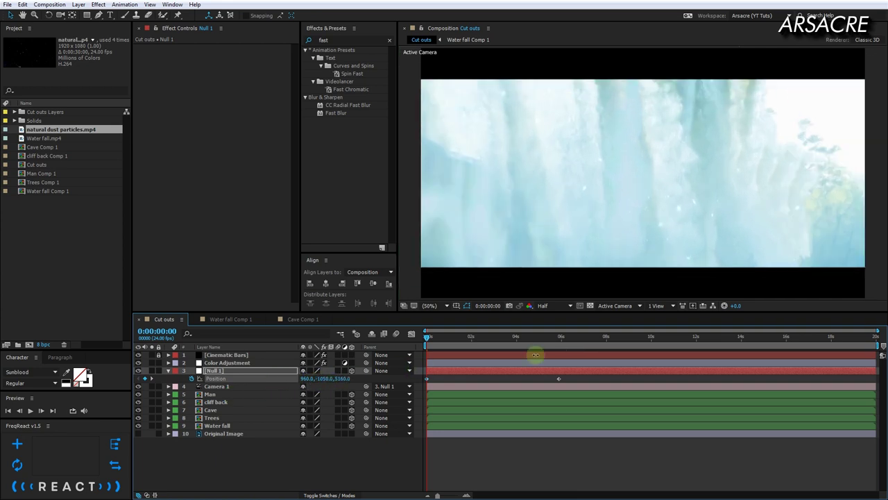
right_click(239, 467)
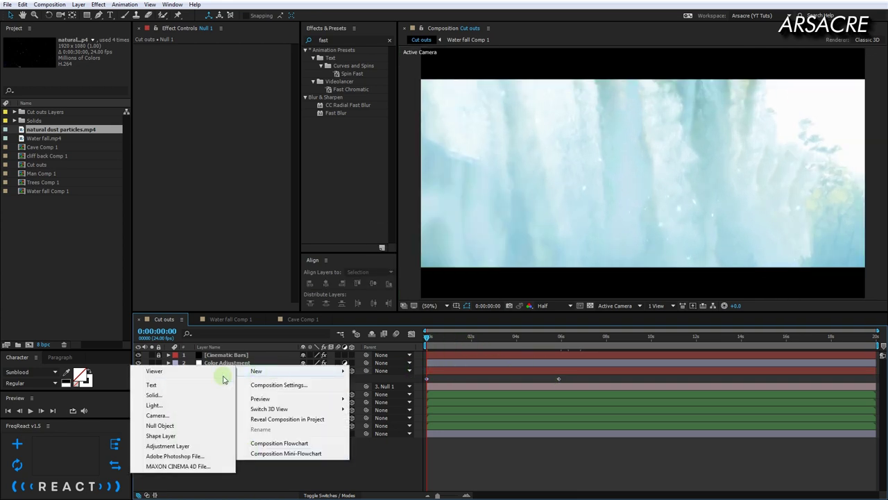
left_click(158, 425)
left_click(175, 371)
left_click(196, 225)
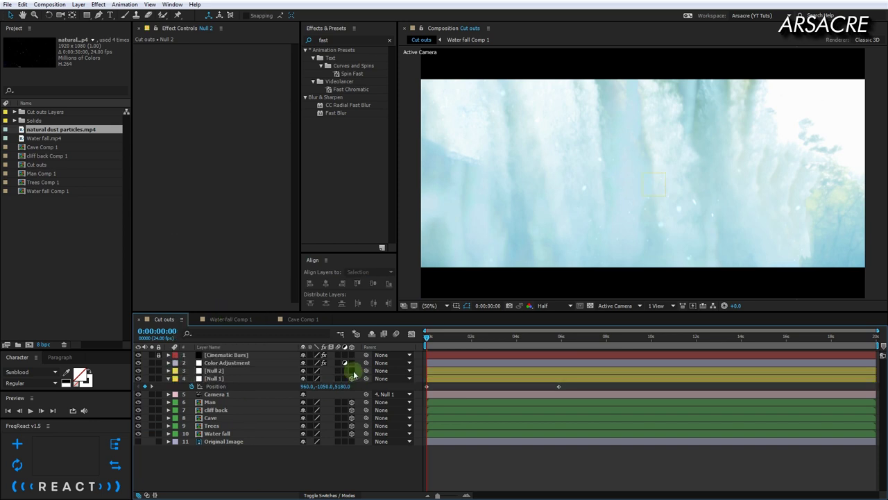
Step: Parent Null 1 to Null 2, raise Null 2's Position Y to -2810, and open Cave Comp 1
key("k")
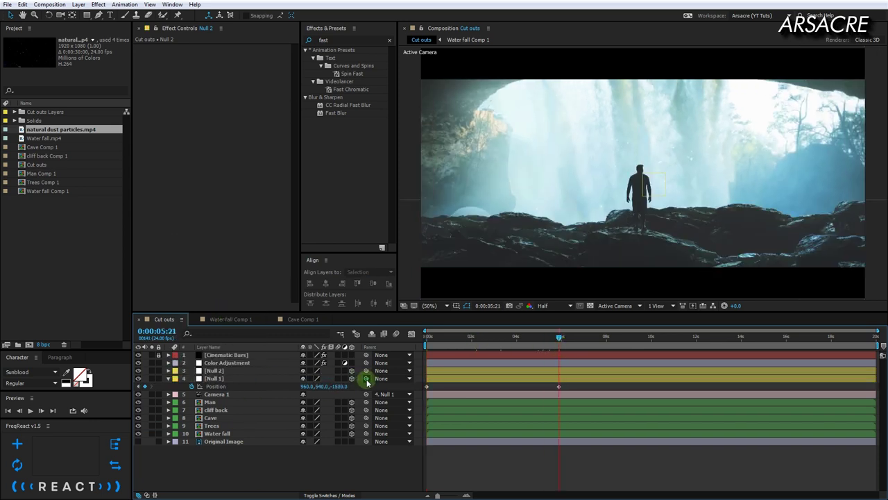
left_click(379, 378)
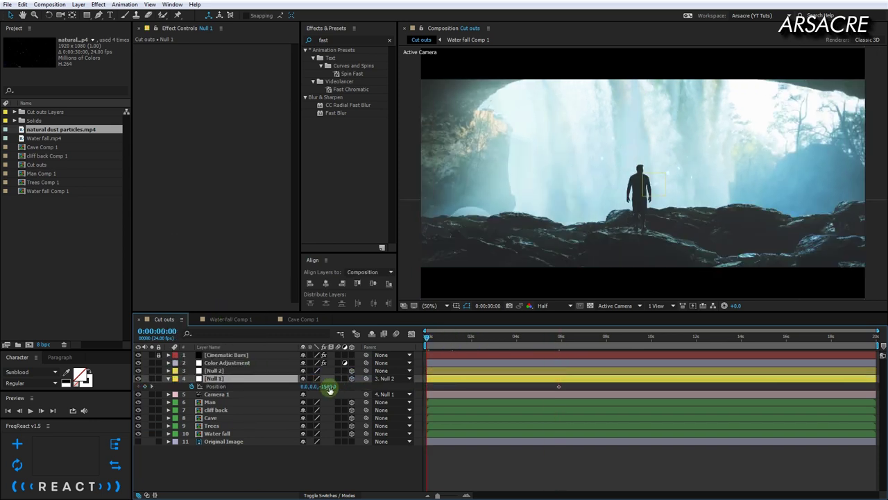
left_click(427, 370)
key("p")
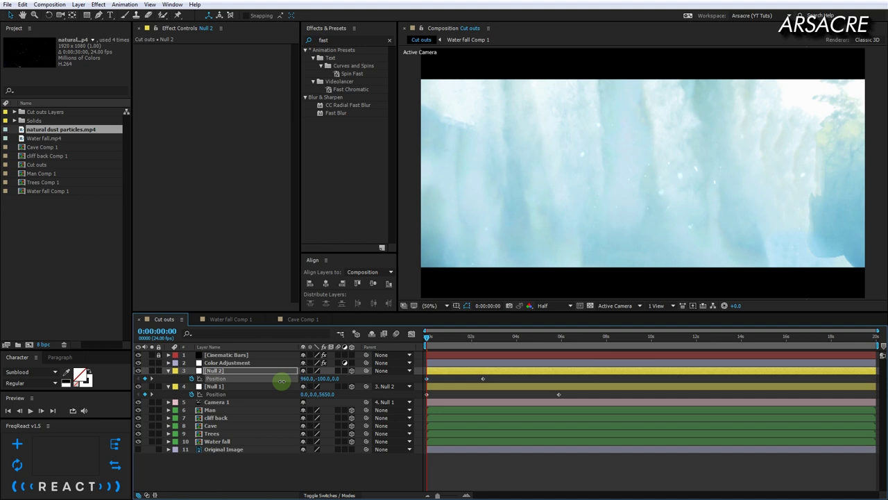
left_click_drag(282, 381, 182, 364)
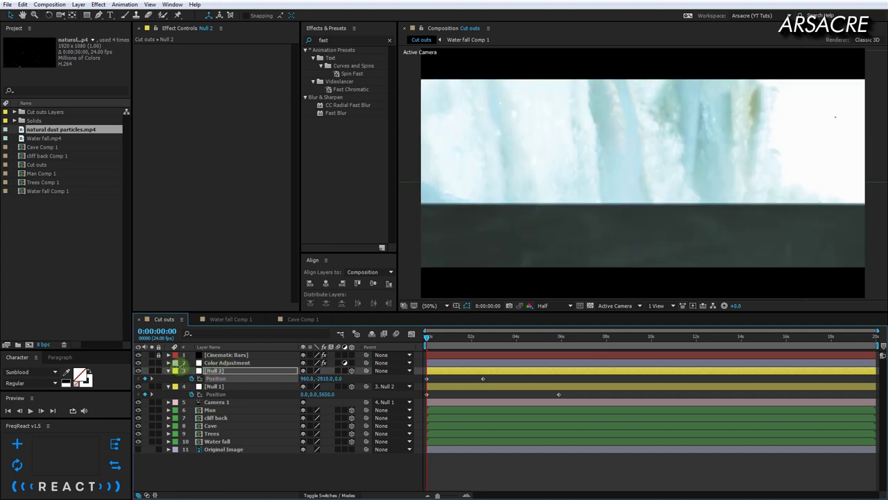
double_click(221, 426)
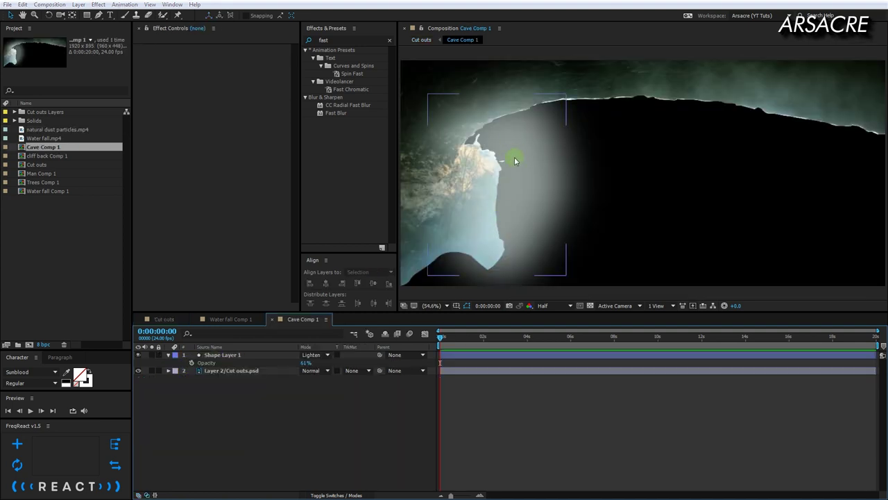
Step: Resize Cave Comp 1 to 1920x1152 and fit the rock layer to the composition
key("ctrl+k")
key("Return")
left_click(238, 369)
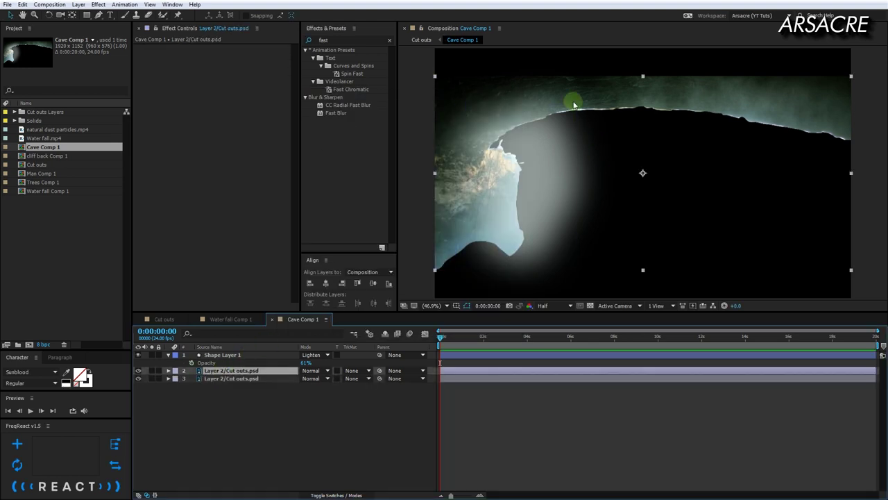
left_click_drag(574, 105, 732, 62)
right_click(556, 67)
mouse_move(584, 113)
left_click(410, 235)
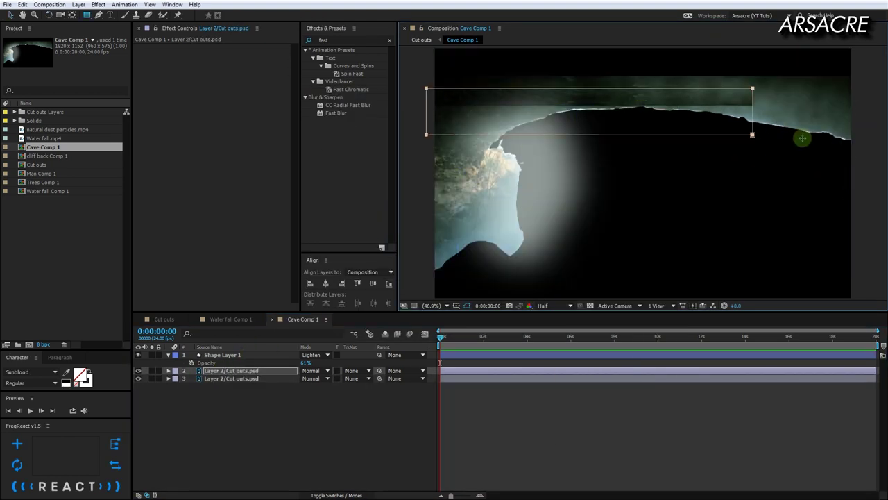
Step: Mask out the top rock strip with an inverted 89 px feathered rectangle, then view transparency
key("ctrl+shift+n")
left_click(336, 379)
left_click_drag(649, 88, 649, 79)
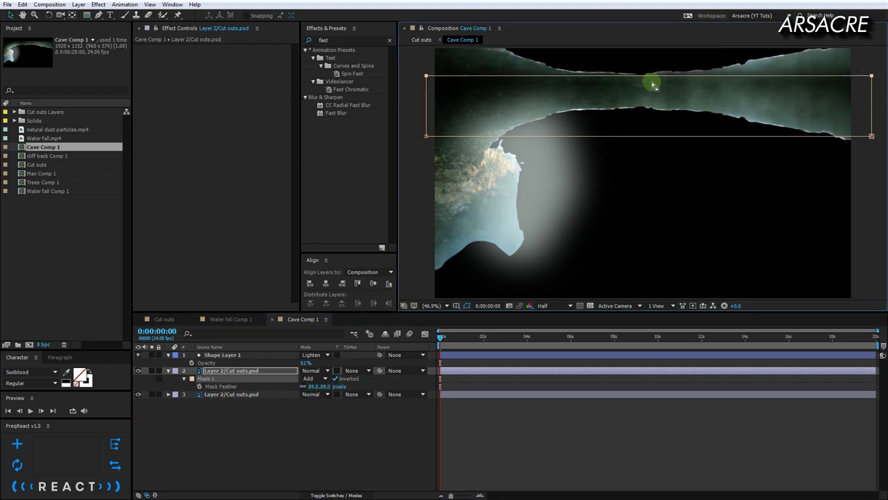
left_click(165, 319)
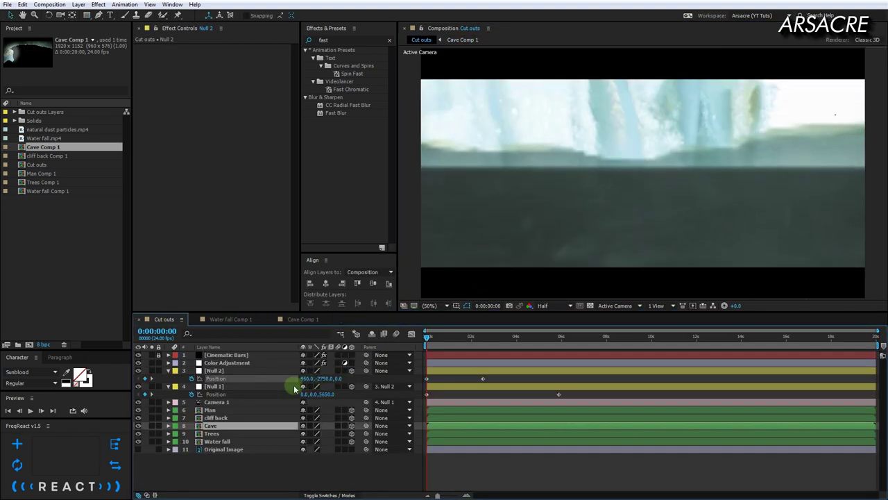
double_click(224, 425)
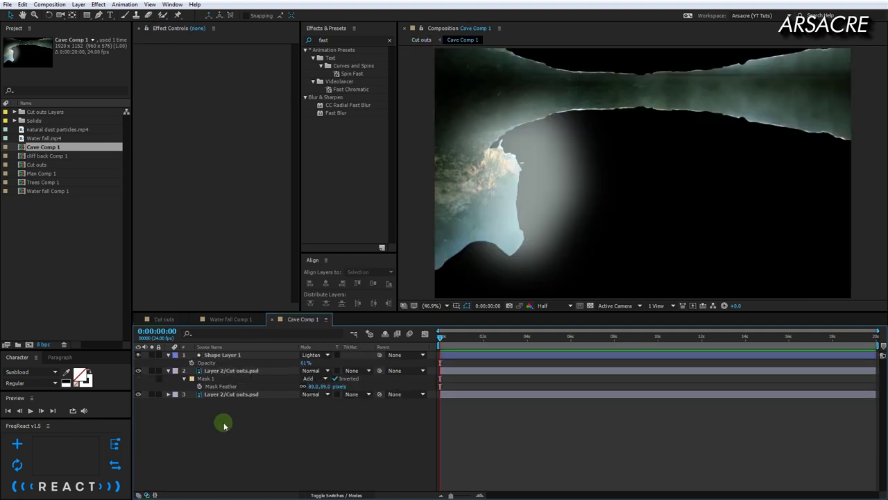
left_click(232, 370)
left_click(590, 305)
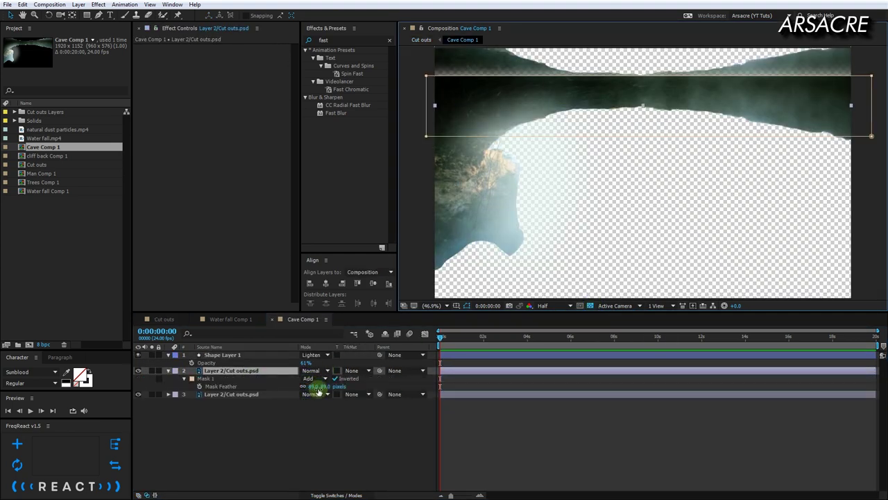
Step: Ease Null 2's Position speed curve and move Null 1's keyframe later to about 10 s
key("shift+Escape")
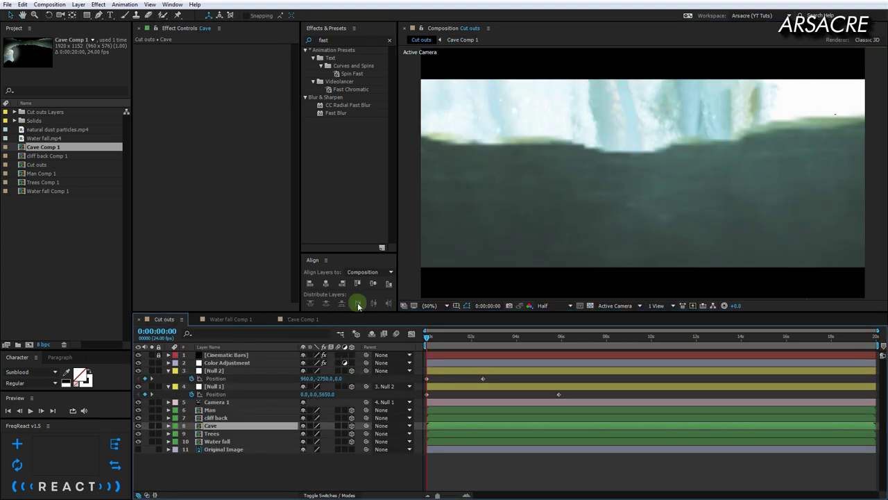
left_click(216, 379)
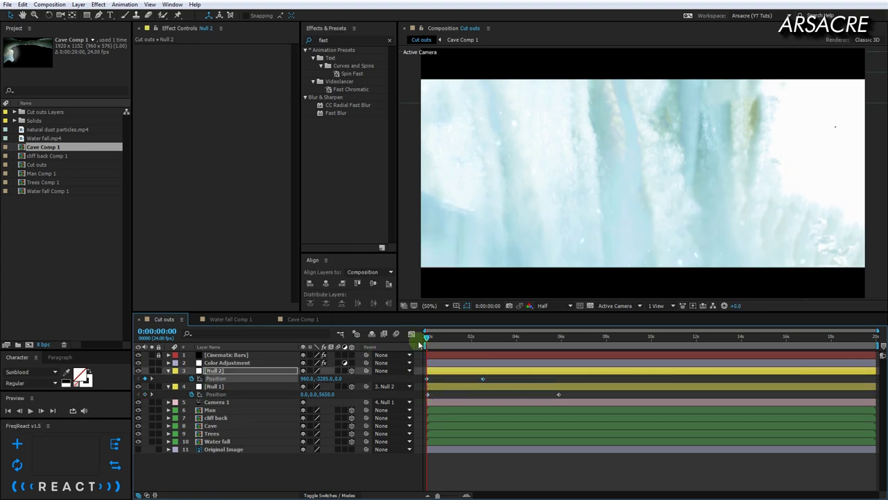
left_click(411, 334)
left_click_drag(470, 467, 509, 383)
left_click(411, 334)
left_click_drag(562, 389, 684, 399)
left_click_drag(500, 337, 436, 338)
Step: Keyframe Null 2's Z Rotation at -5.3°, aligned with its Position keyframe, and ease the curve
left_click(307, 370)
key("shift+r")
left_click_drag(310, 410, 251, 414)
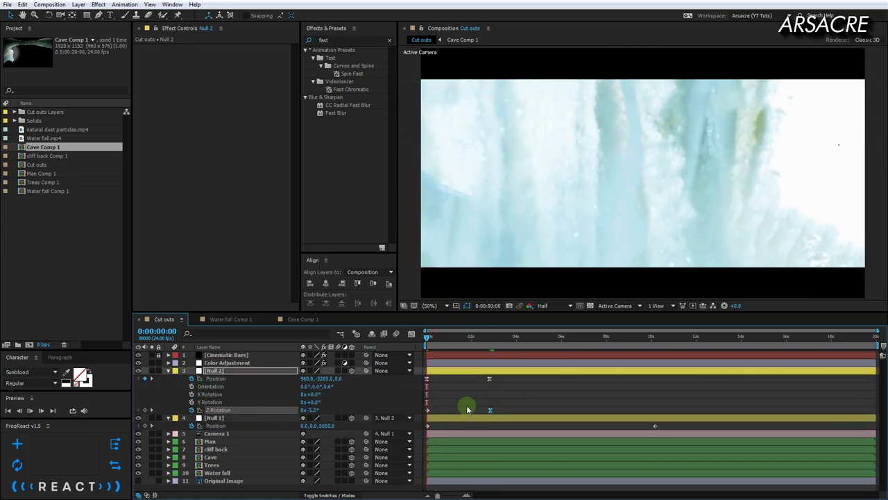
left_click_drag(490, 410, 507, 401)
left_click_drag(509, 342, 464, 337)
left_click(412, 334)
mouse_move(474, 375)
left_mouse_down()
mouse_move(489, 471)
mouse_move(516, 417)
left_mouse_up()
key("space")
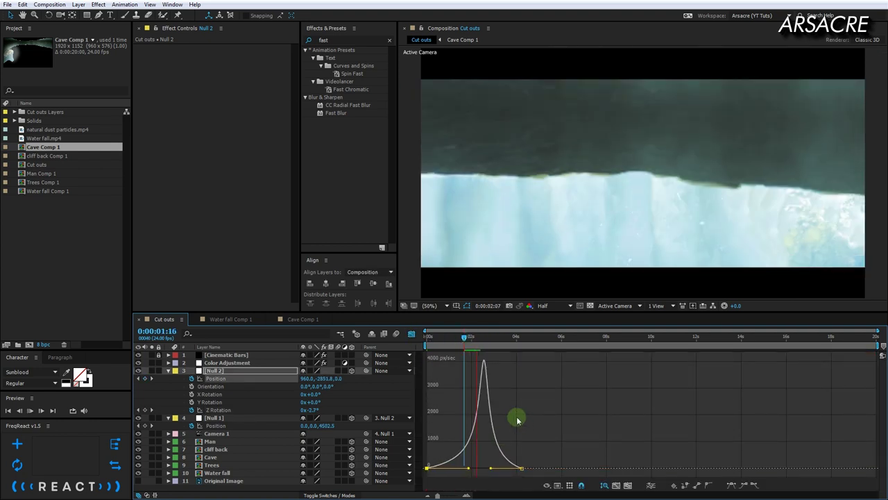
Step: Preview the camera move and add a new Null Object layer
key("shift+F3")
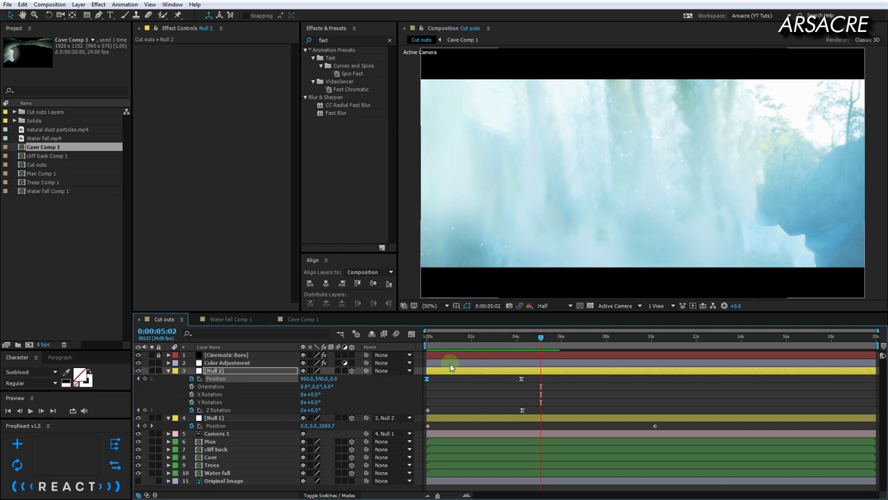
key("ctrl+alt+shift+y")
left_click(176, 371)
Step: Label Null 3 yellow and keyframe its Position with an offset that shifts the camera
left_click(201, 234)
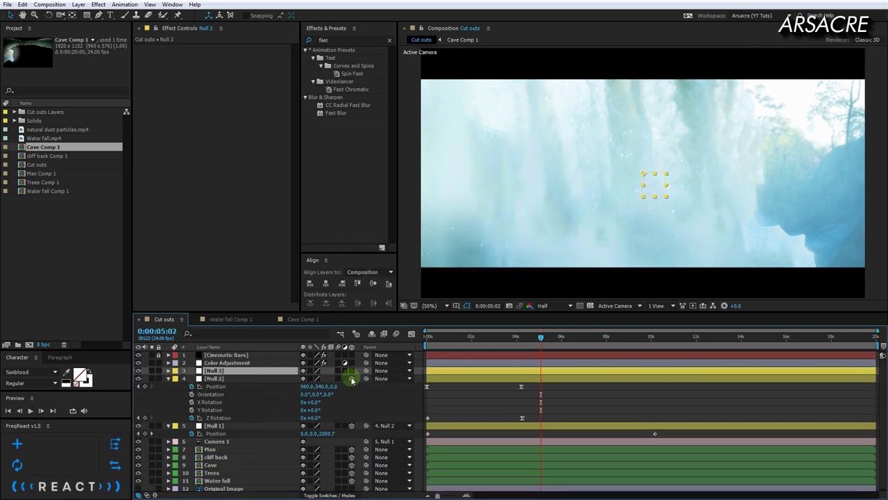
key("alt+shift+p")
left_click_drag(307, 378, 270, 392)
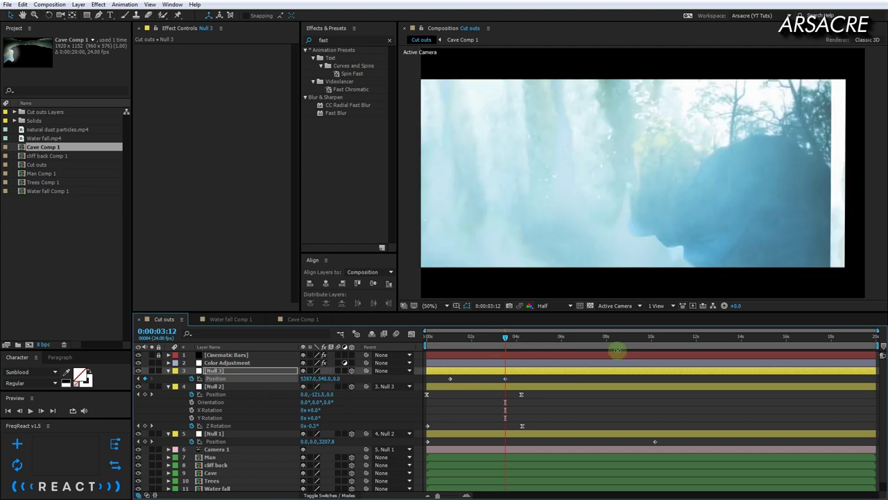
key("Home")
key("shift+F3")
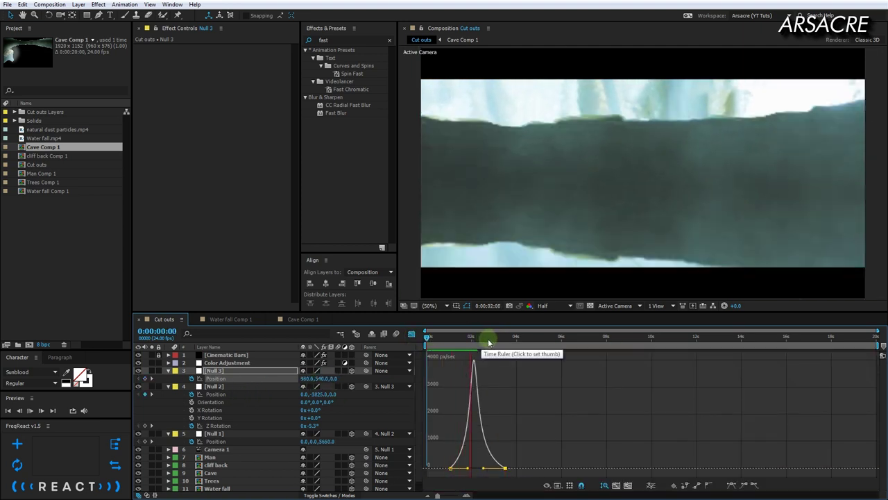
key("shift+F3")
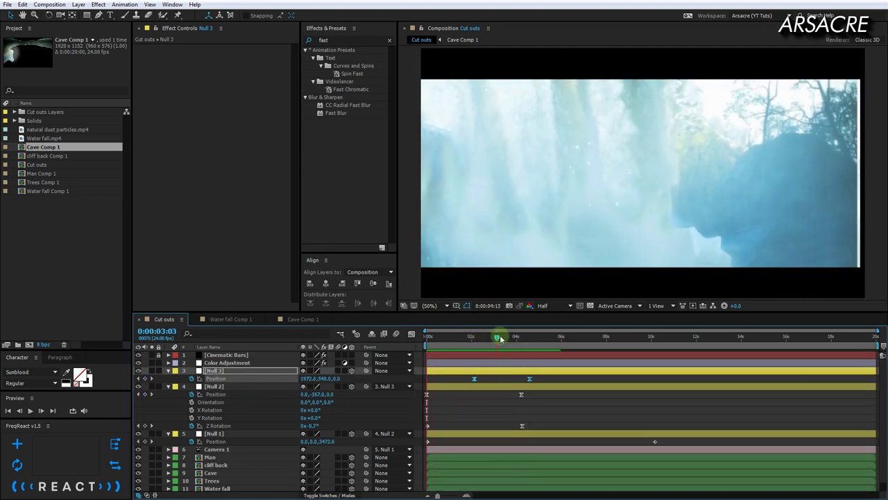
left_click_drag(524, 376, 530, 379)
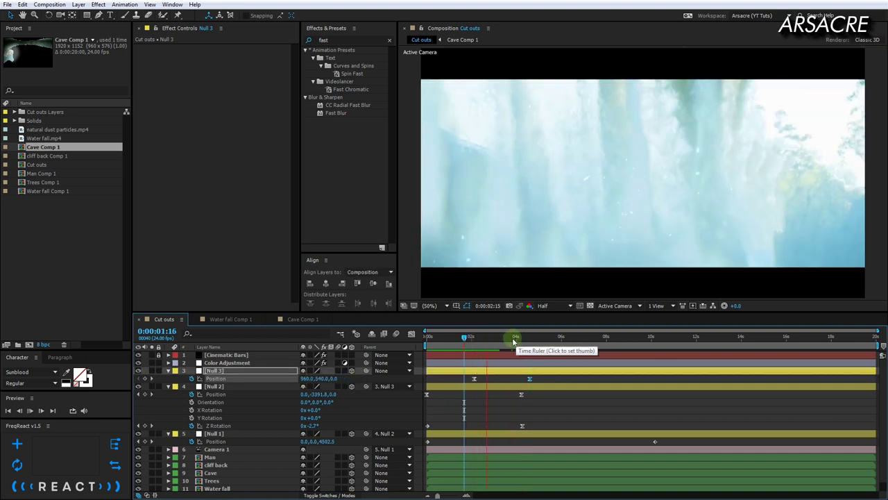
left_click_drag(516, 342, 525, 352)
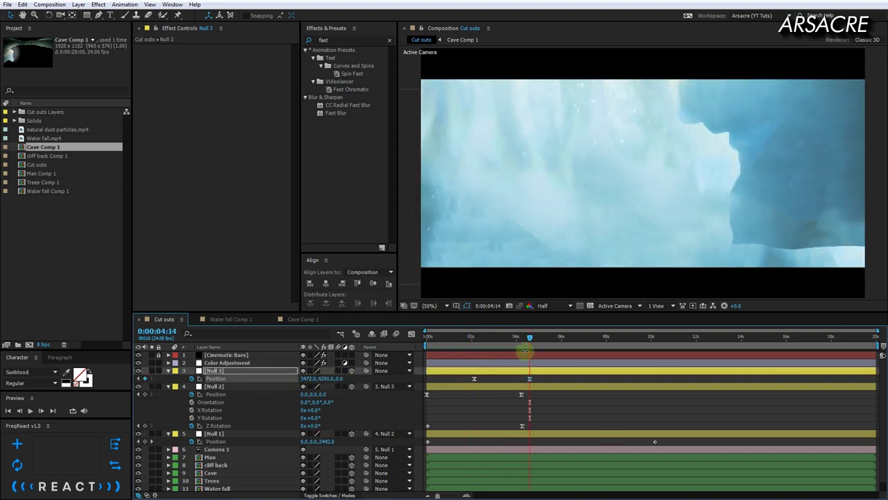
Step: Inspect the speed curve of Null 1's Position keyframe
left_click(655, 441)
key("shift+F3")
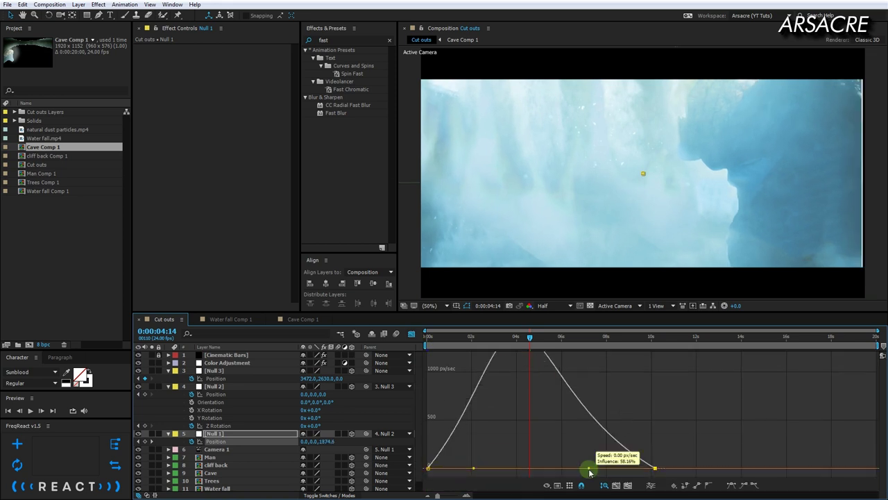
key("shift+F3")
Step: Add a Null 3 Position keyframe around 2:06 with Y lowered to frame the waterfall
left_click(298, 371)
left_click_drag(477, 338, 490, 353)
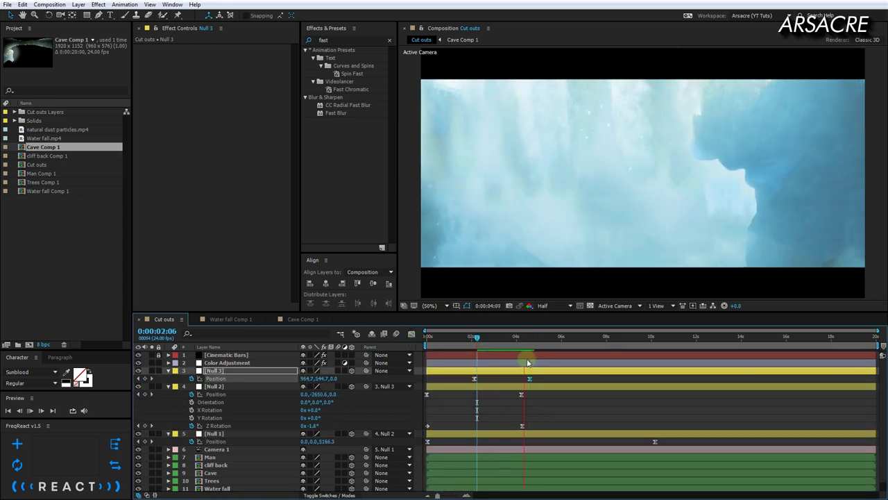
key("ctrl+z")
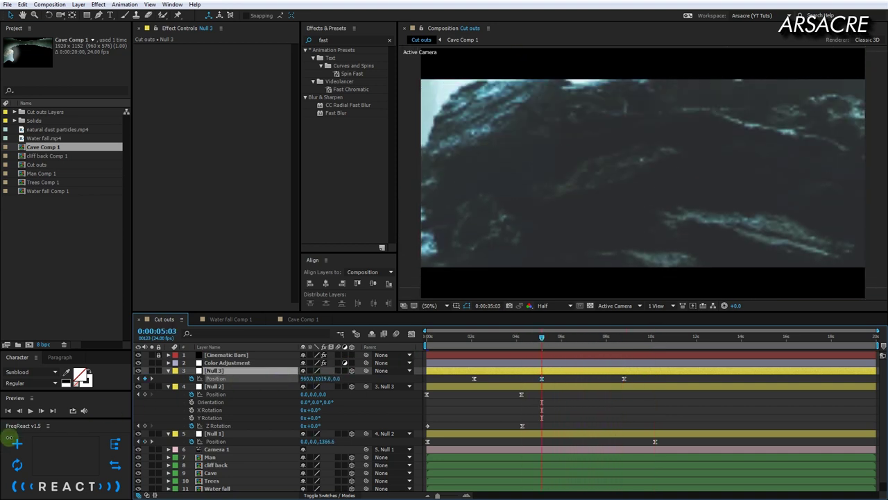
left_click_drag(315, 378, 284, 383)
left_click_drag(512, 347, 526, 348)
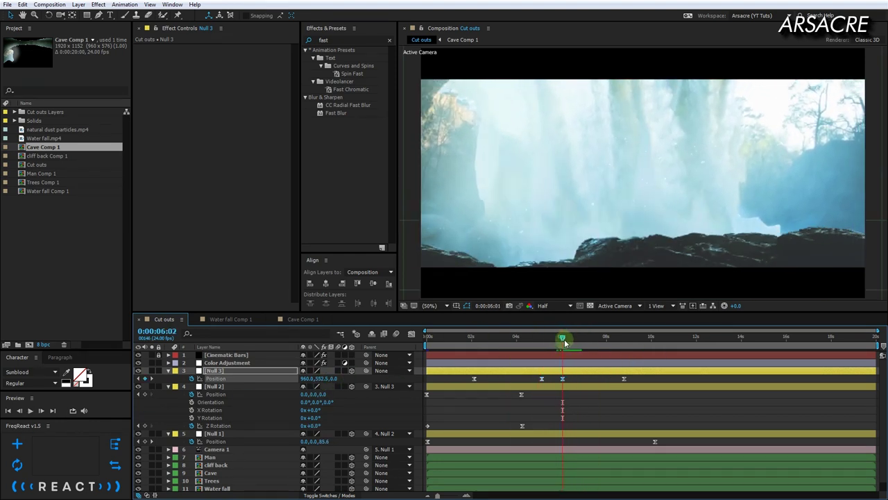
Step: Shift Null 2's position at 6:03 so the man comes into view
left_click_drag(565, 343, 564, 345)
left_click_drag(315, 394, 580, 341)
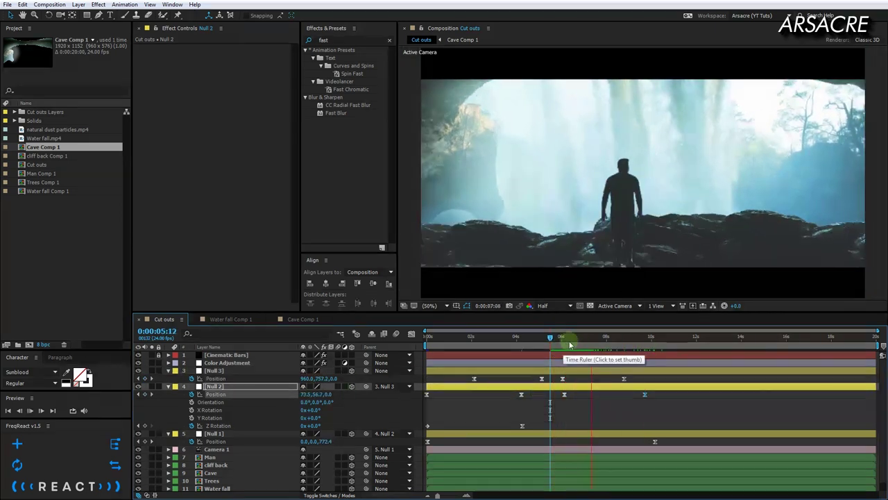
left_click_drag(453, 339, 535, 340)
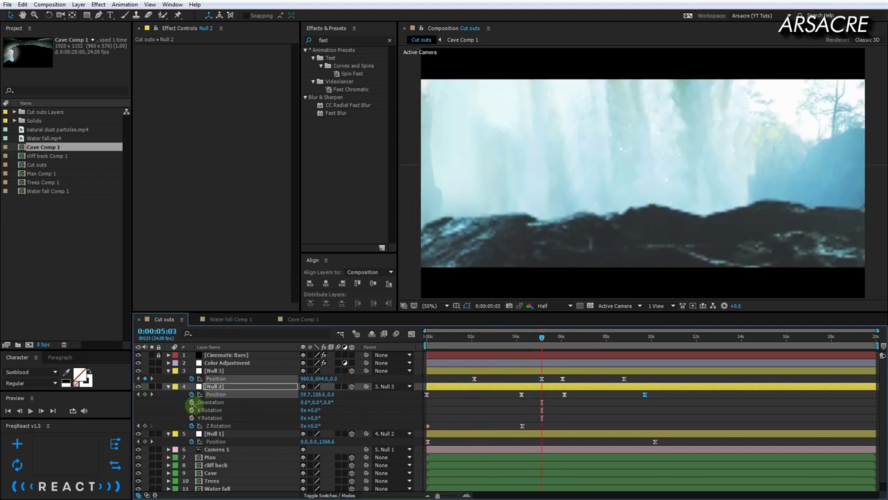
left_click(372, 378)
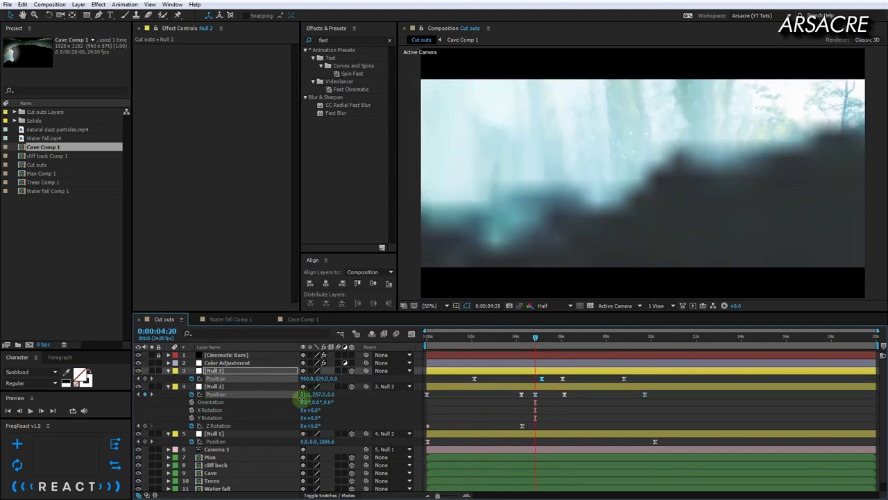
Step: Adjust Null 3's Position keyframes between 4:07 and 6:03
left_click(307, 386)
left_click(522, 340)
left_click(555, 338)
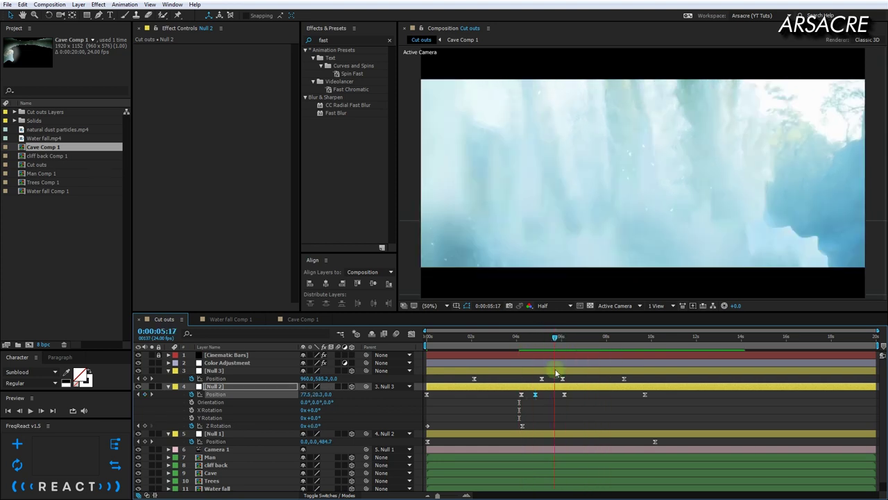
left_click(542, 378)
left_click(552, 339)
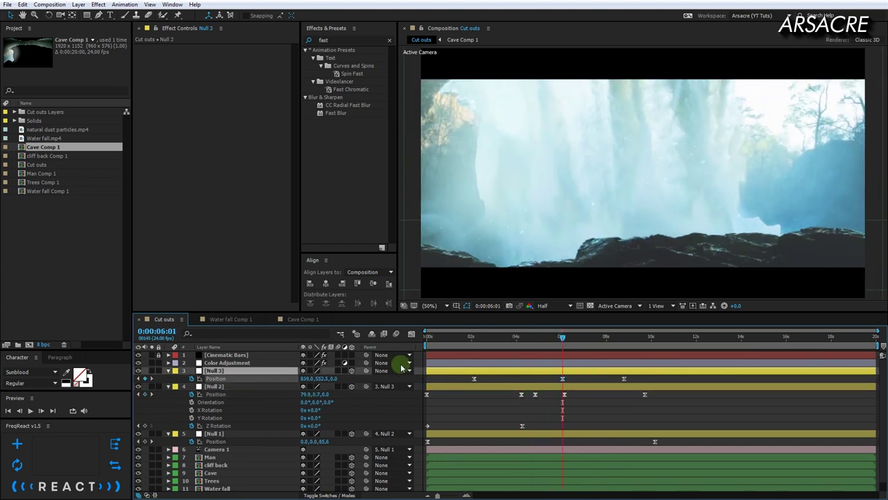
left_click_drag(562, 378, 563, 380)
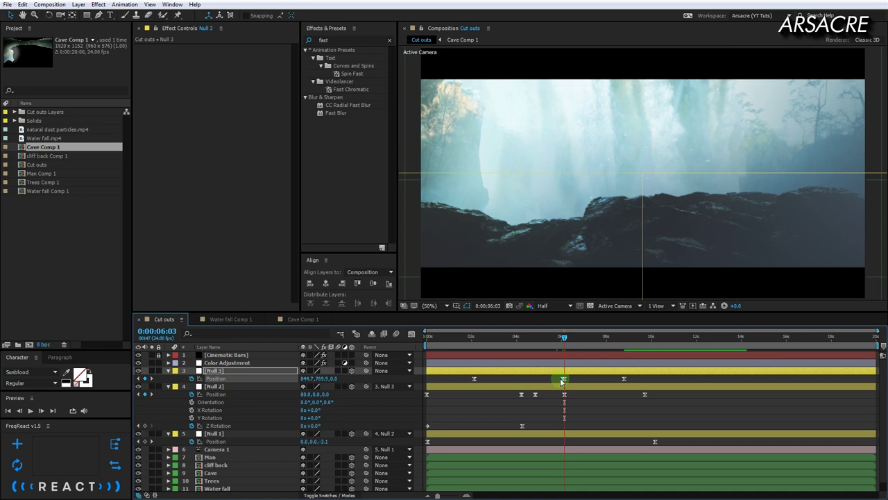
left_click(558, 346)
Step: Nudge Null 1's Position keyframe slightly earlier, preview, and save the project
left_click_drag(598, 340, 606, 340)
left_click_drag(656, 441, 625, 442)
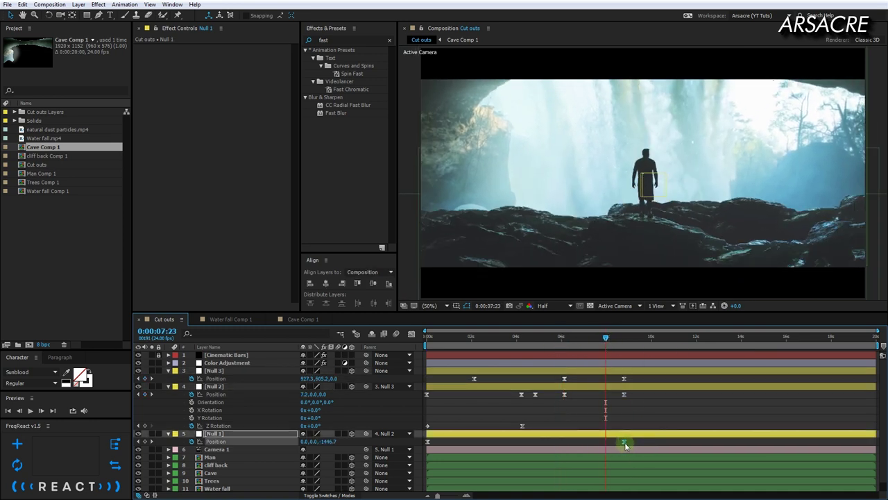
key("space")
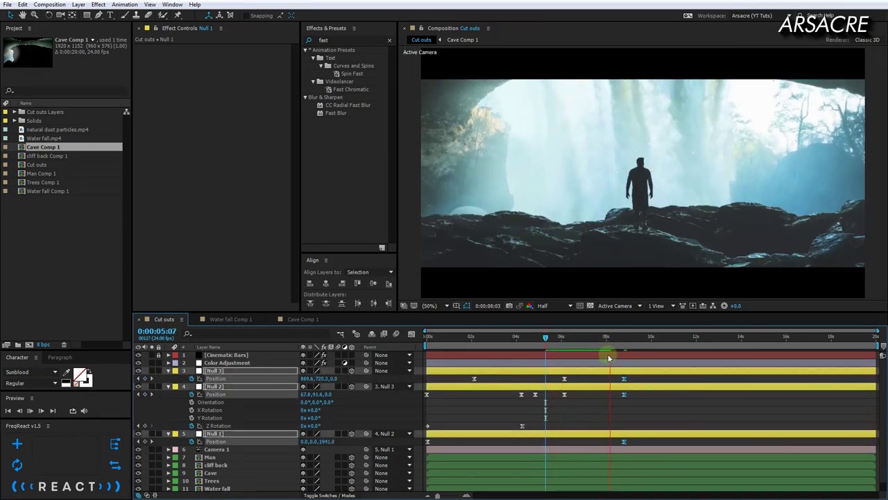
key("ctrl+s")
left_click(168, 395)
Step: Lower Camera 1's Focus Distance onto the man and reduce its Aperture blur
left_click(303, 400)
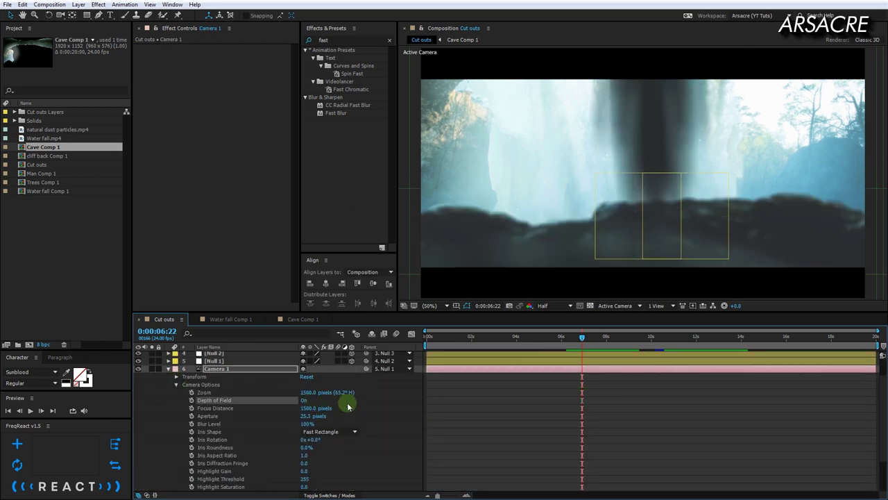
left_click(603, 338)
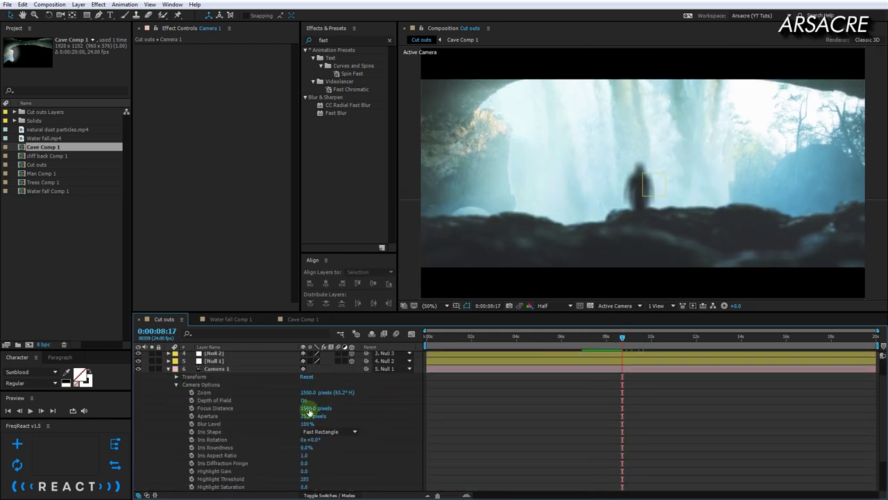
mouse_move(312, 408)
left_mouse_down()
mouse_move(297, 410)
mouse_move(309, 412)
left_mouse_up()
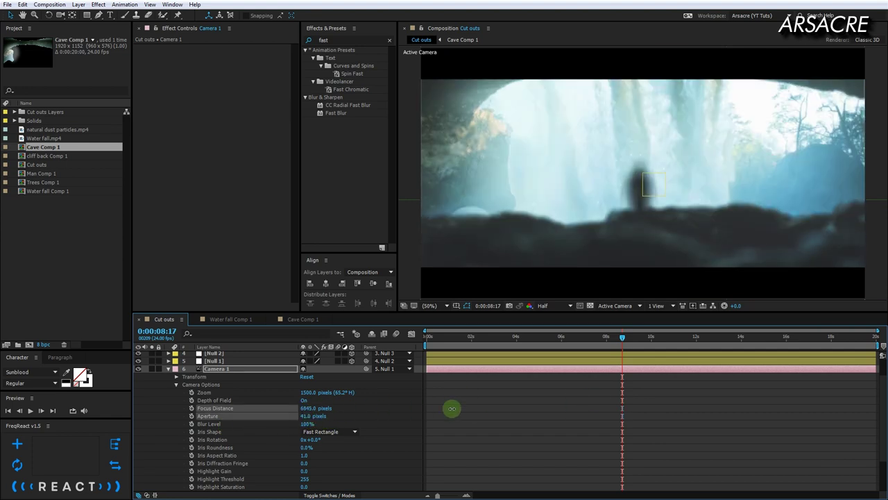
left_click_drag(451, 408, 297, 410)
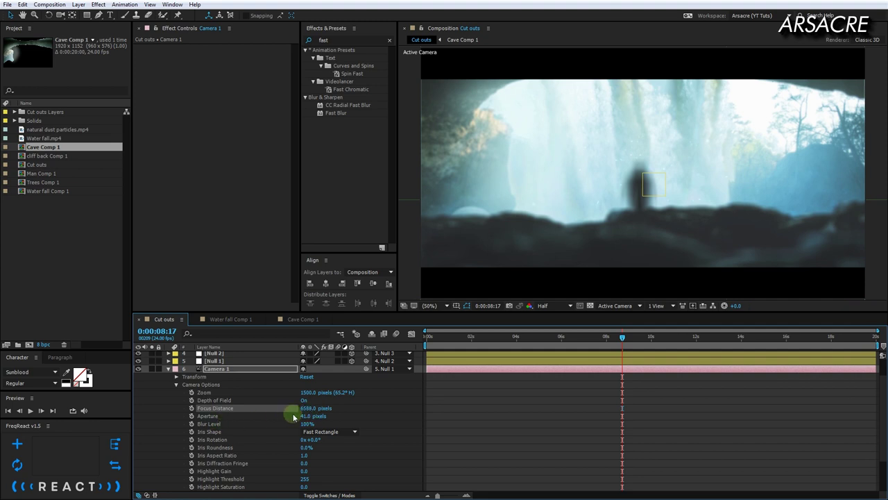
mouse_move(306, 419)
left_mouse_down()
mouse_move(293, 414)
mouse_move(305, 408)
mouse_move(260, 421)
mouse_move(281, 422)
left_mouse_up()
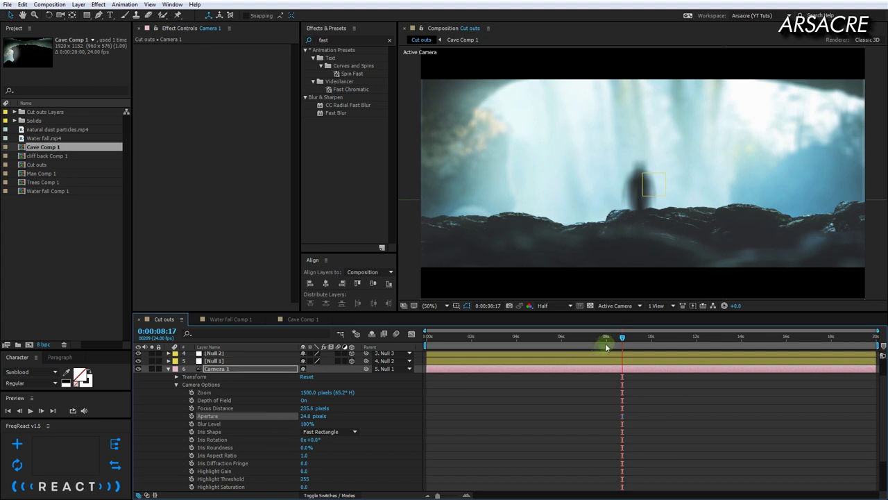
left_click_drag(606, 347, 598, 366)
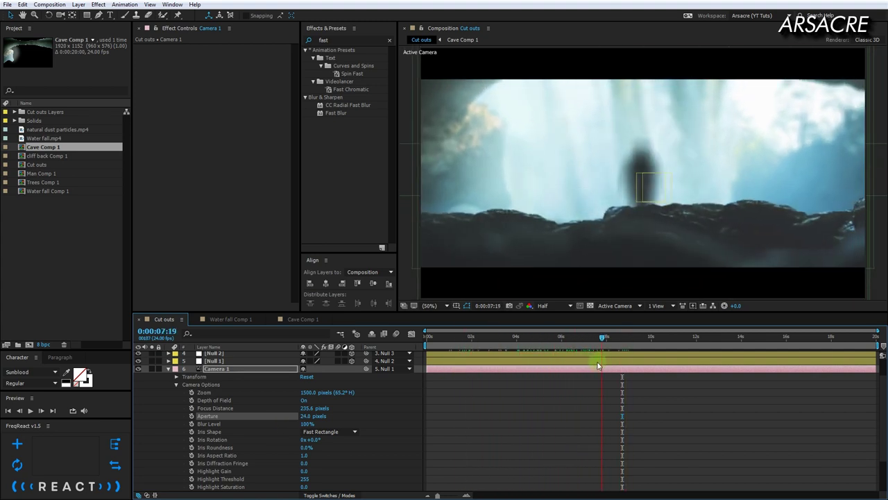
mouse_move(316, 408)
left_mouse_down()
mouse_move(278, 412)
mouse_move(361, 409)
left_mouse_up()
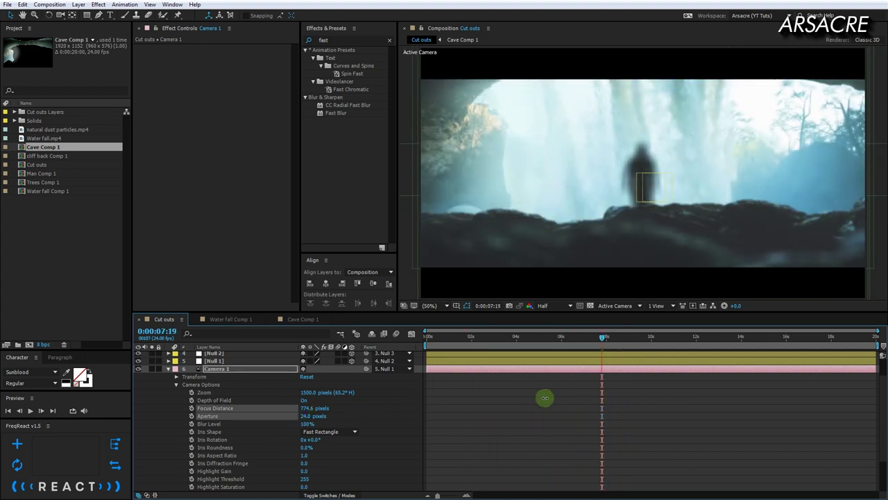
mouse_move(306, 416)
left_mouse_down()
mouse_move(317, 403)
mouse_move(282, 420)
mouse_move(316, 422)
mouse_move(300, 411)
left_mouse_up()
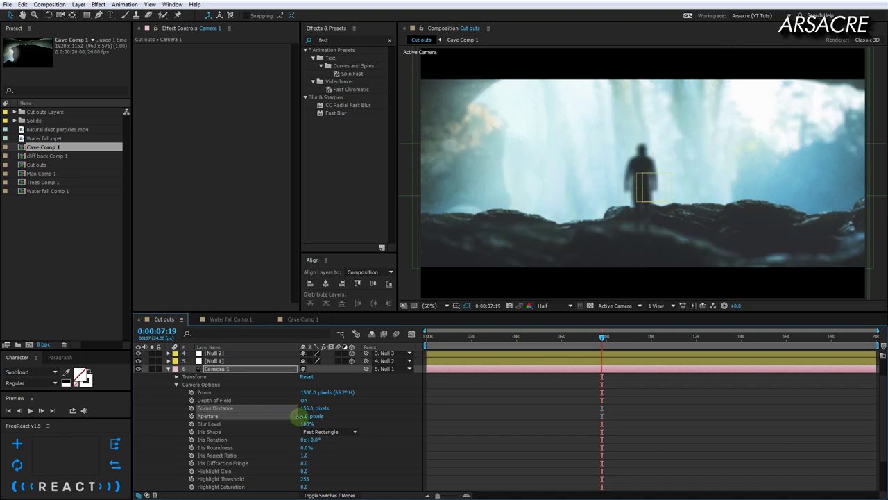
Step: Set Null 1's Z position to -1500 at 8:19
left_click(229, 386)
key("p")
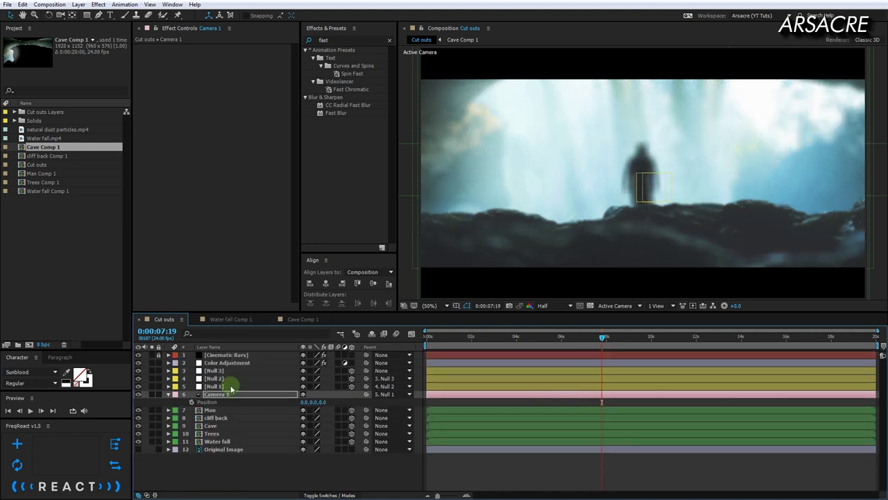
left_click(627, 340)
mouse_move(311, 394)
left_mouse_down()
mouse_move(303, 368)
mouse_move(316, 361)
left_mouse_up()
Step: Set Camera 1's Zoom to 1500 pixels, keeping Null 1's depth at -1500
left_click(211, 402)
left_click(168, 402)
left_click(175, 417)
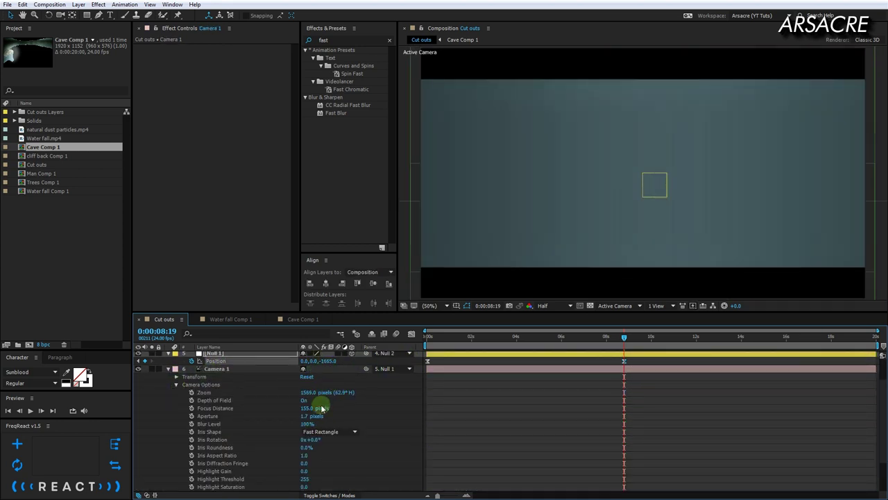
key("ctrl+z")
key("ctrl+z")
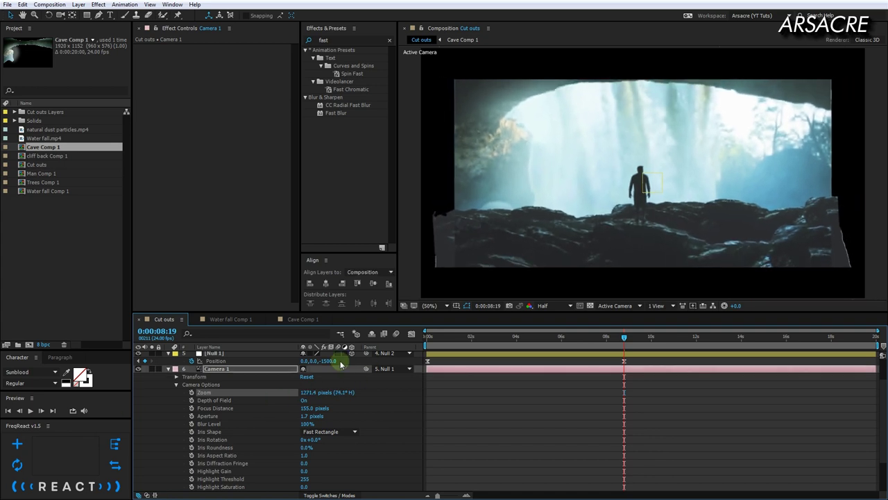
left_click_drag(340, 362, 332, 362)
left_click(326, 392)
type("1500")
key("Return")
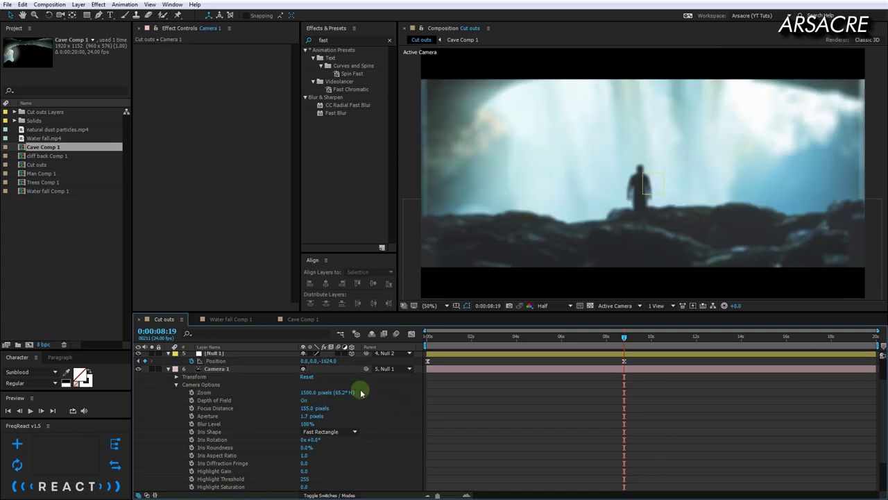
key("Return")
Step: Refine Focus Distance to 585 and Aperture to 7.4 px, checking at 2 and 6 seconds
mouse_move(305, 408)
left_mouse_down()
mouse_move(315, 408)
mouse_move(306, 412)
left_mouse_up()
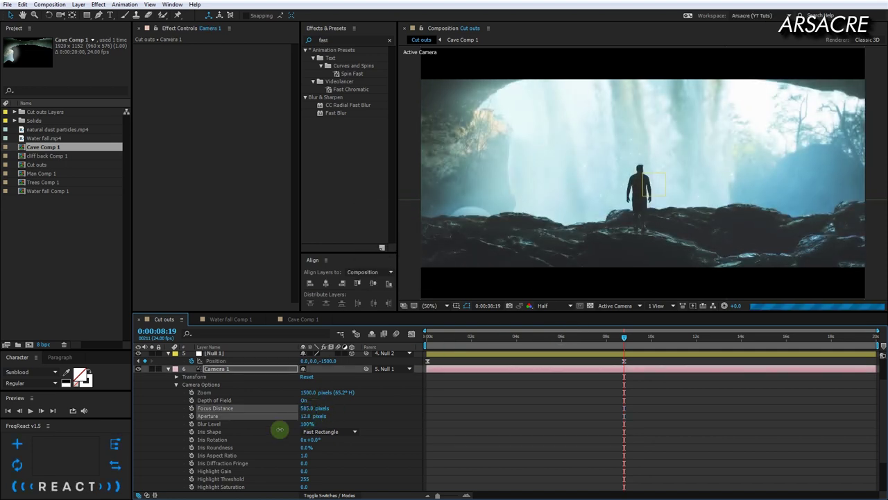
left_click_drag(266, 434, 257, 433)
left_click(492, 337)
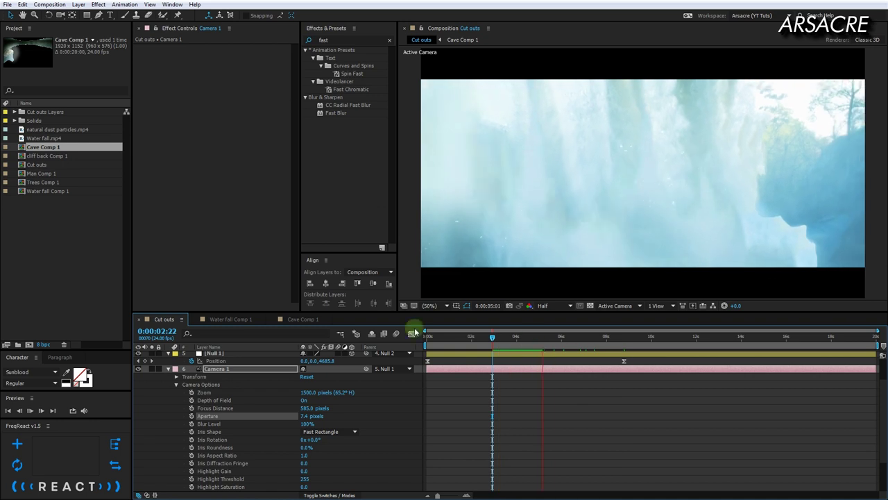
left_click(580, 337)
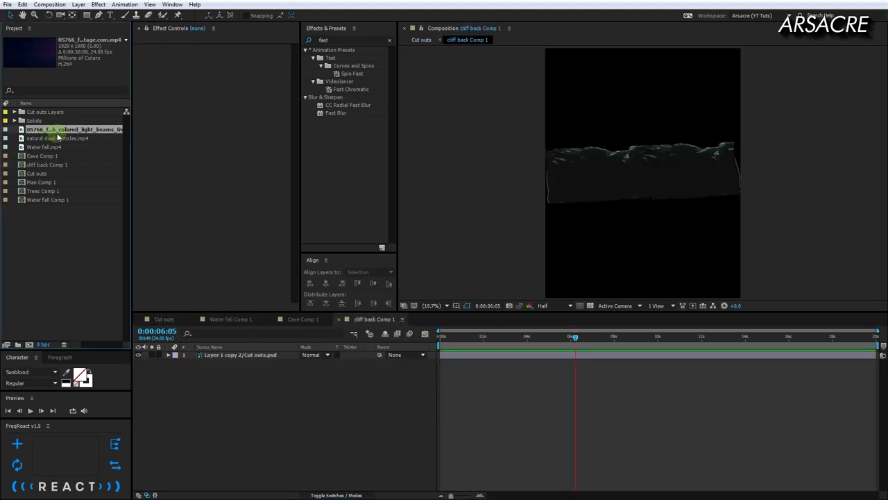
Step: Add the dust-particle footage to cliff back Comp 1, scale it up, darken to Lightness -65, lower opacity
left_click_drag(58, 136, 308, 359)
left_click_drag(557, 220, 463, 264)
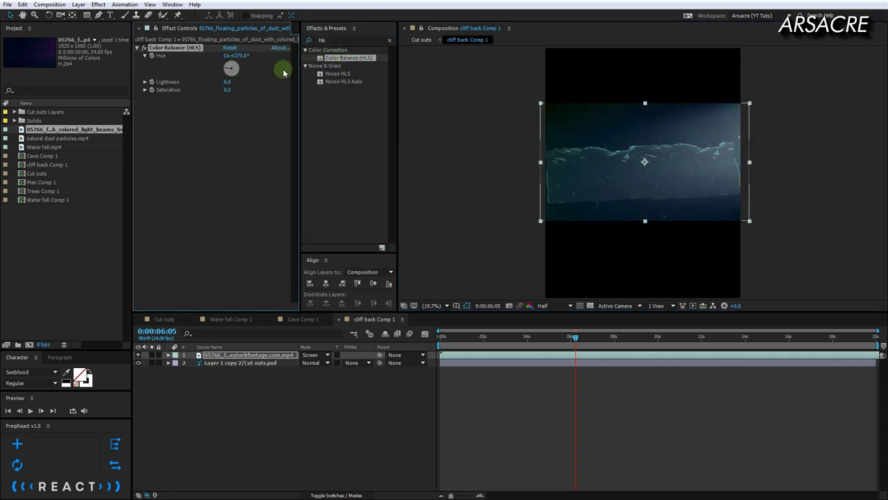
left_click_drag(227, 82, 208, 82)
key("t")
left_click_drag(306, 362, 296, 364)
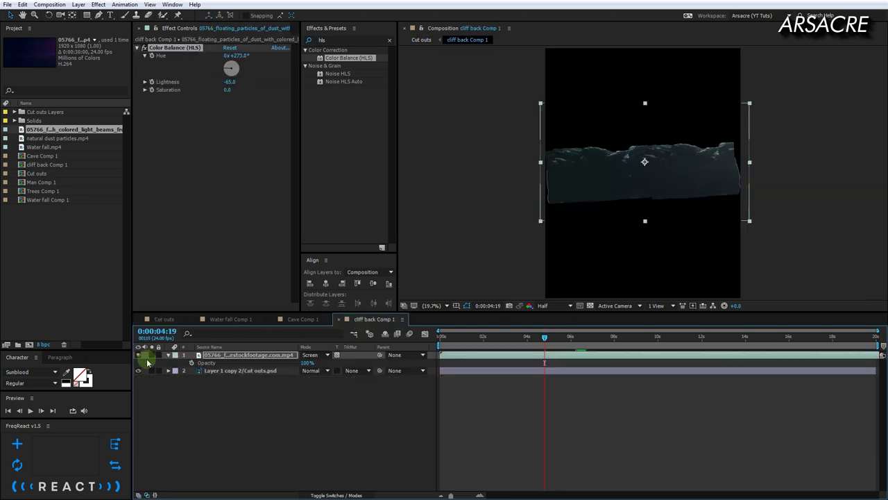
Step: Compare the particles in Cut outs and cliff back Comp 1, ending on Cut outs
left_click(163, 319)
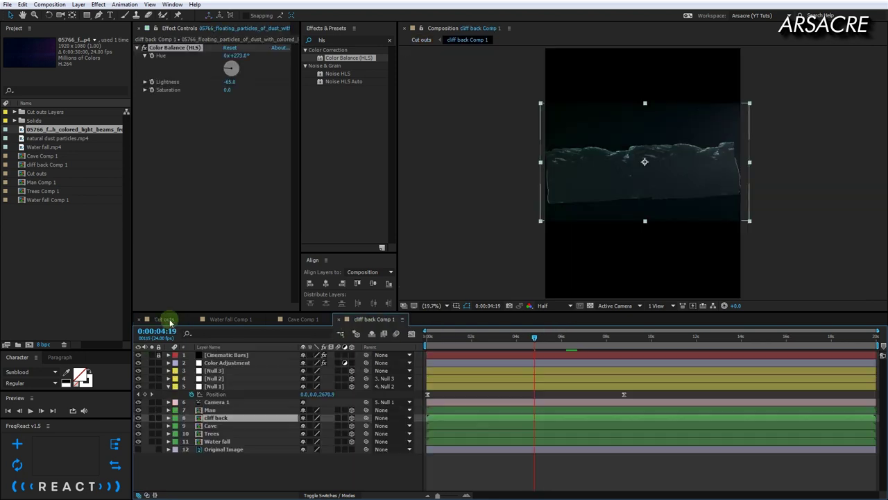
left_click(551, 337)
left_click(310, 418)
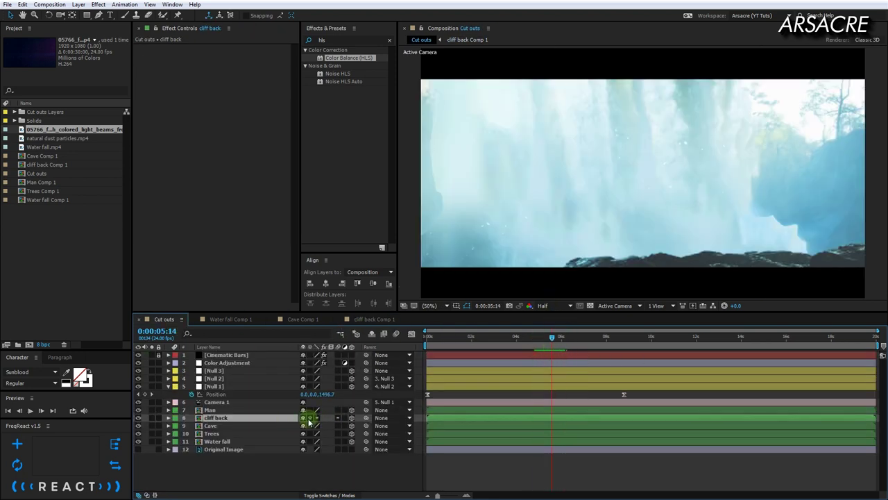
left_click(574, 342)
left_click(373, 319)
left_click(280, 356)
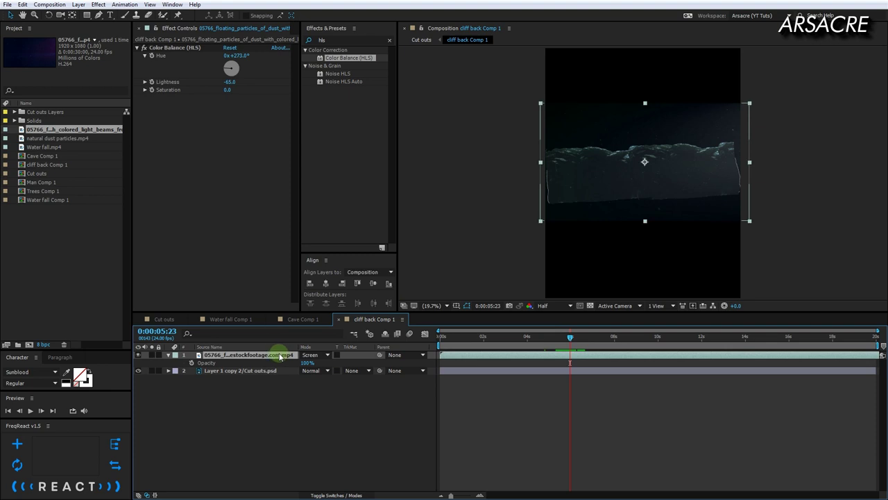
key("shift+comma")
left_click_drag(539, 337, 635, 337)
key("shift+period")
left_click(163, 319)
Step: Draw a diagonal light-beam shape from the top right of the frame
key("g")
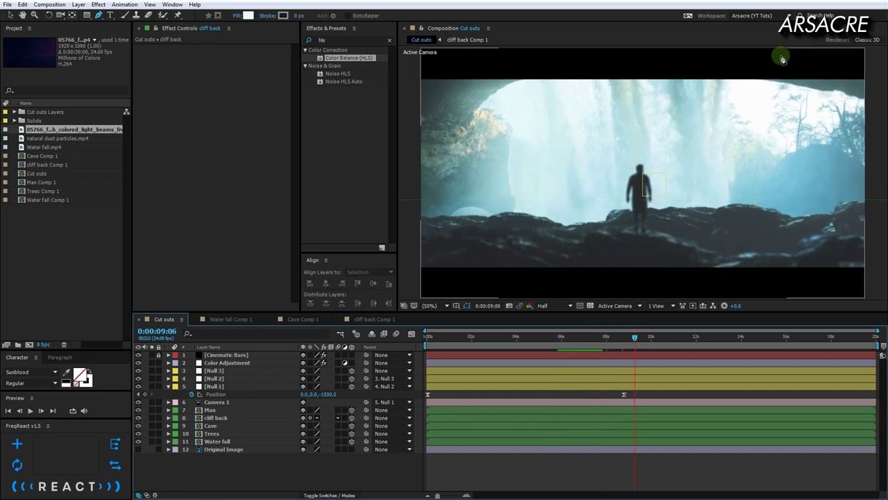
left_click(781, 55)
left_click(479, 294)
left_click(781, 55)
left_click(248, 16)
left_click(667, 231)
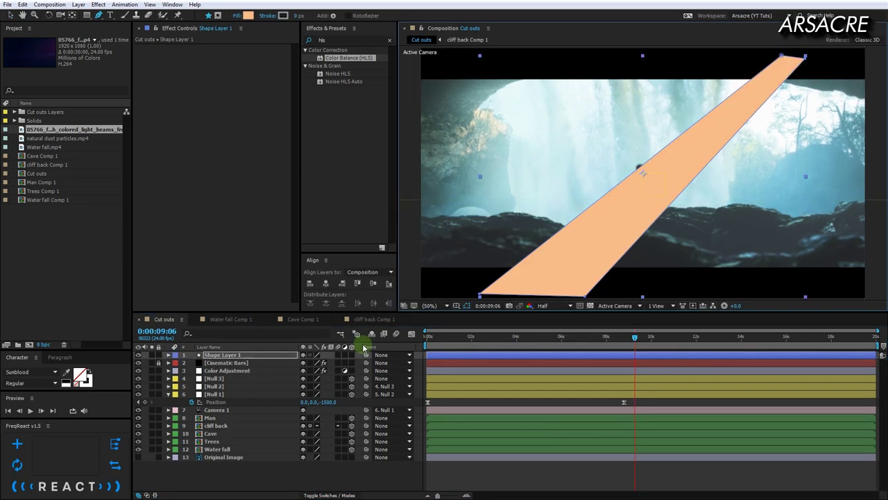
Step: Apply Glow, set the blend mode, pick a fill colour and lower opacity to about 57%
left_click(347, 39)
type("glow")
double_click(334, 58)
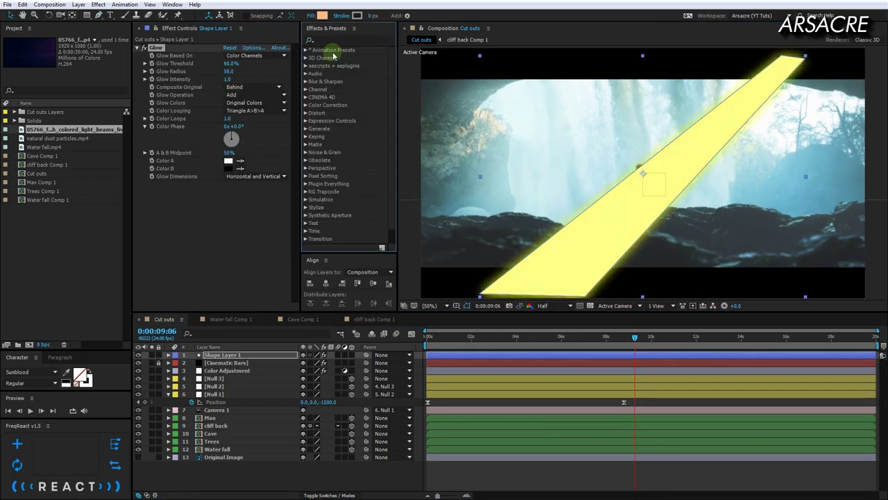
key("F4")
left_click(316, 355)
left_click(343, 224)
left_click(323, 16)
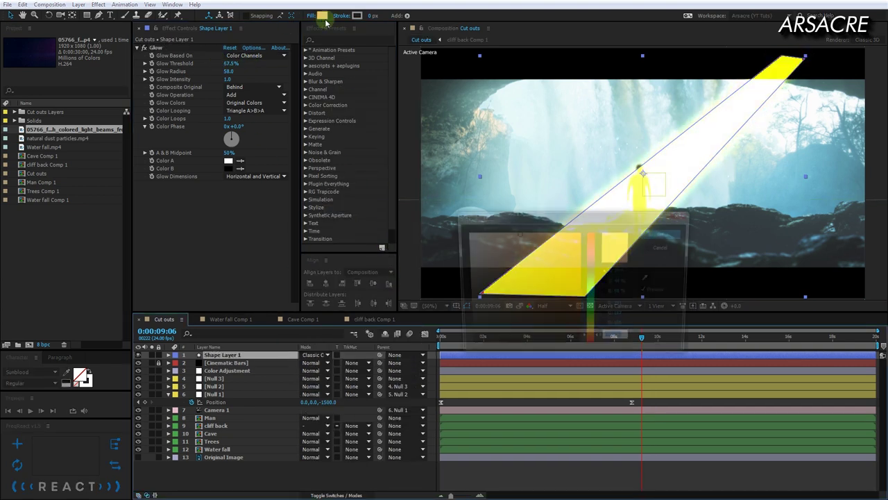
key("Return")
key("t")
left_click_drag(305, 363, 288, 366)
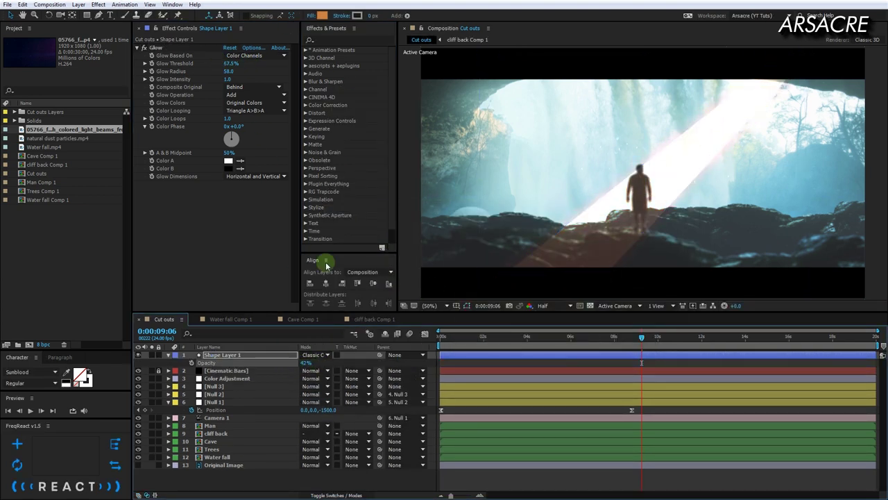
Step: Replace Glow with Fast Blur (67) and change the beam's fill to pale cyan
left_click(239, 72)
key("Delete")
type("fast")
left_click_drag(336, 112, 198, 63)
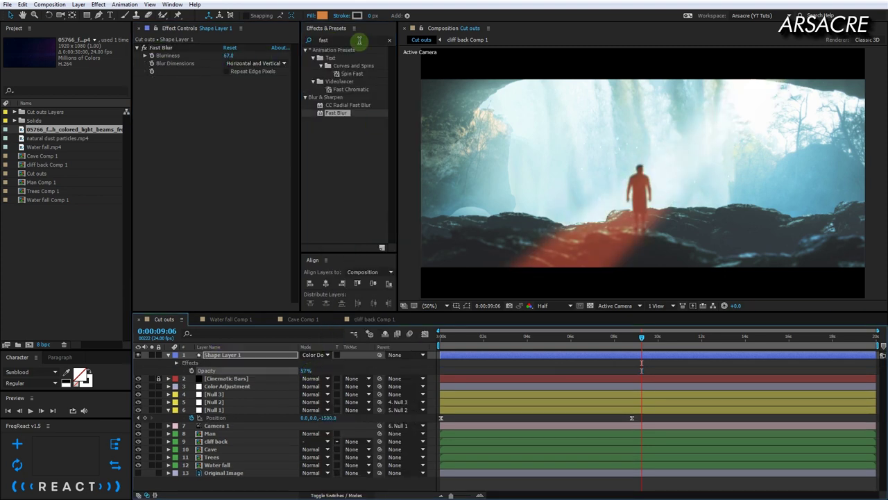
left_click_drag(237, 318, 236, 279)
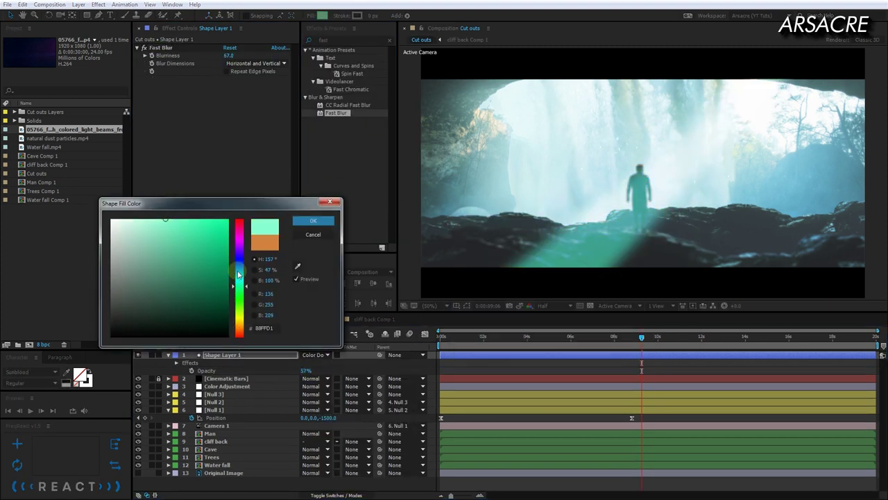
left_click(313, 220)
left_click(349, 227)
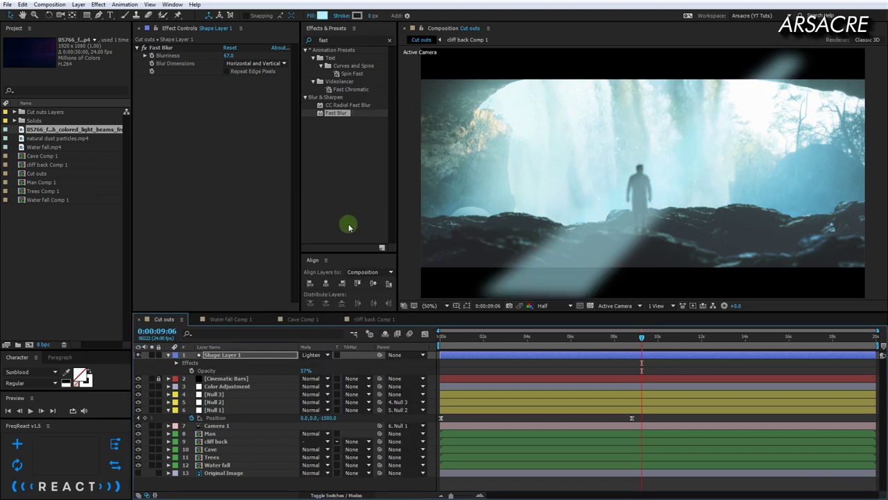
Step: Move the beam layer below Cinematic Bars and reveal its path keyframes
left_click_drag(298, 375, 314, 366)
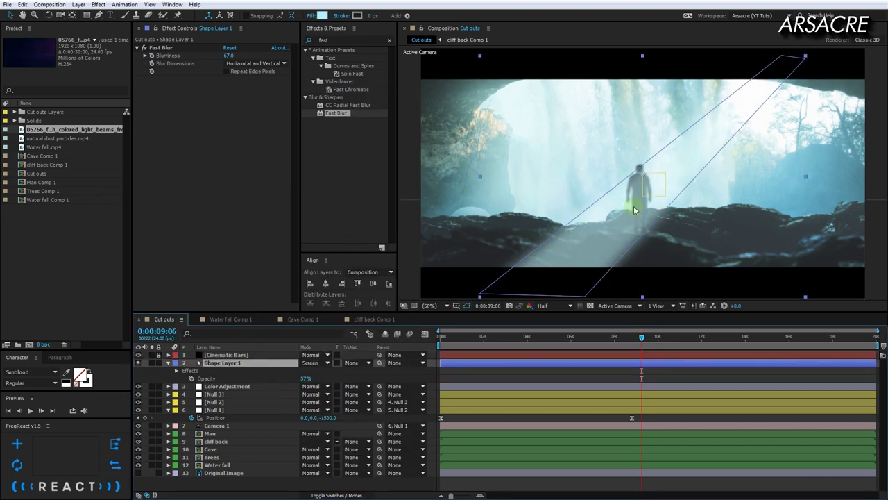
left_click(188, 334)
left_click(209, 229)
Step: Reshape the beam path, moving its bottom edge right and adjusting the top-right point
left_click_drag(482, 293, 717, 293)
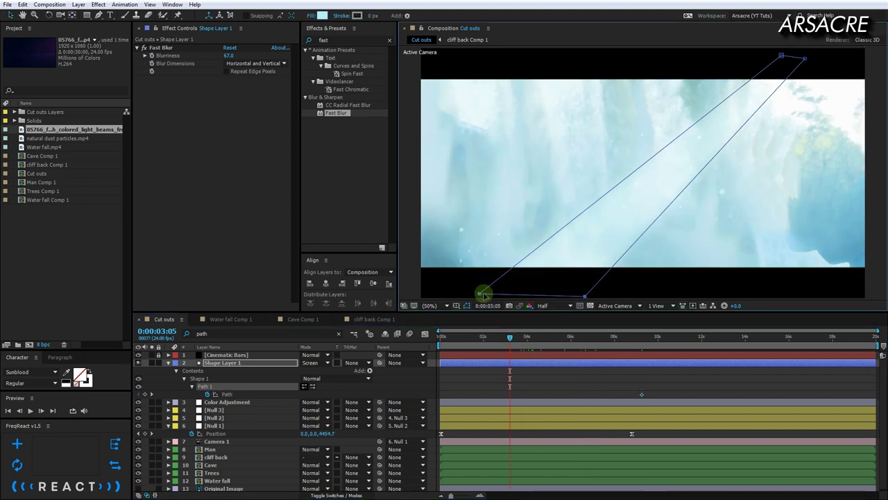
left_click_drag(832, 55, 749, 64)
left_click(660, 387)
key("t")
left_click(510, 372)
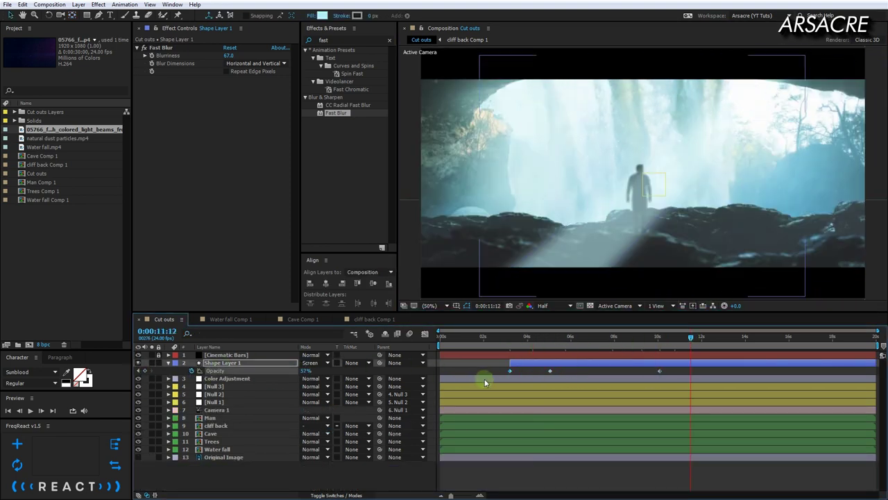
left_click_drag(644, 341, 510, 338)
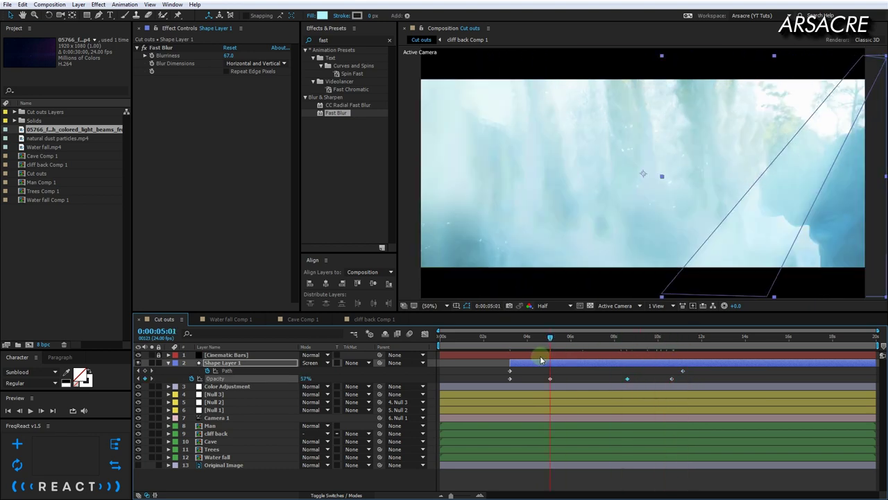
left_click_drag(657, 175, 653, 177)
left_click(782, 84)
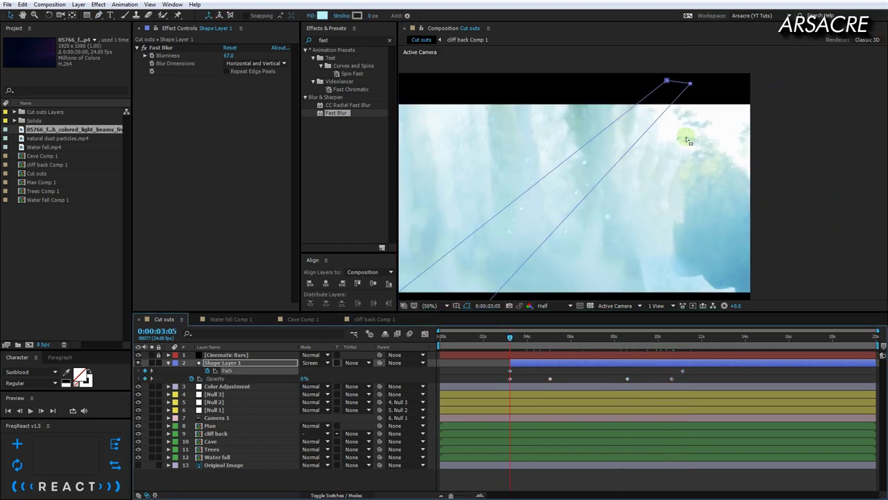
left_click_drag(569, 338, 657, 340)
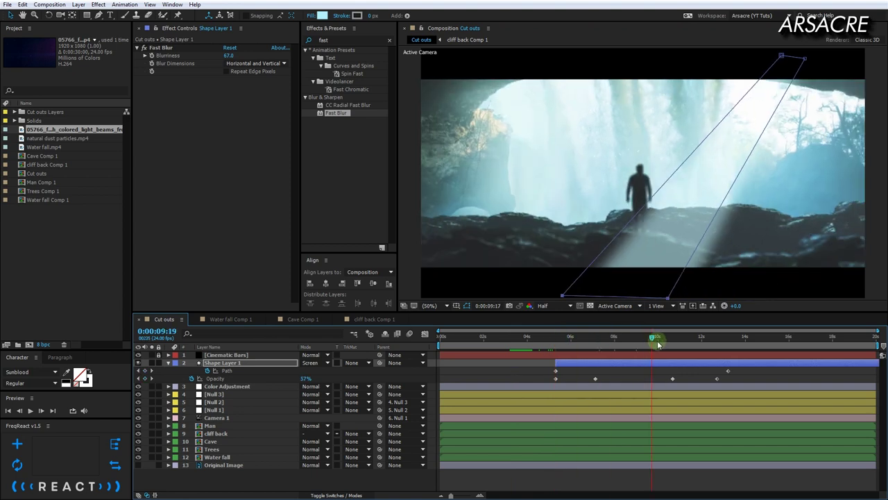
Step: Shift the beam's path and opacity keyframes later and trim the layer to end at 10:05
left_click_drag(728, 371, 662, 371)
left_click_drag(679, 334, 662, 337)
key("alt+bracketright")
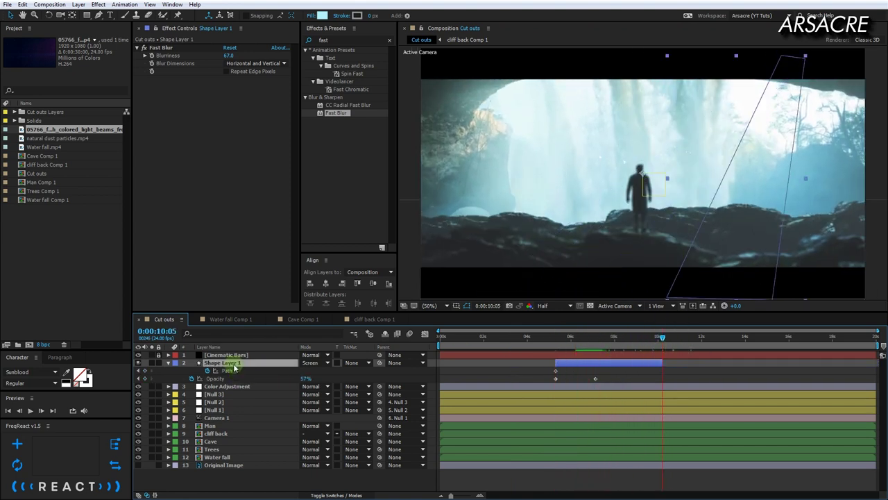
Step: Open Man Comp 1 and review its composition settings
double_click(209, 425)
key("ctrl+k")
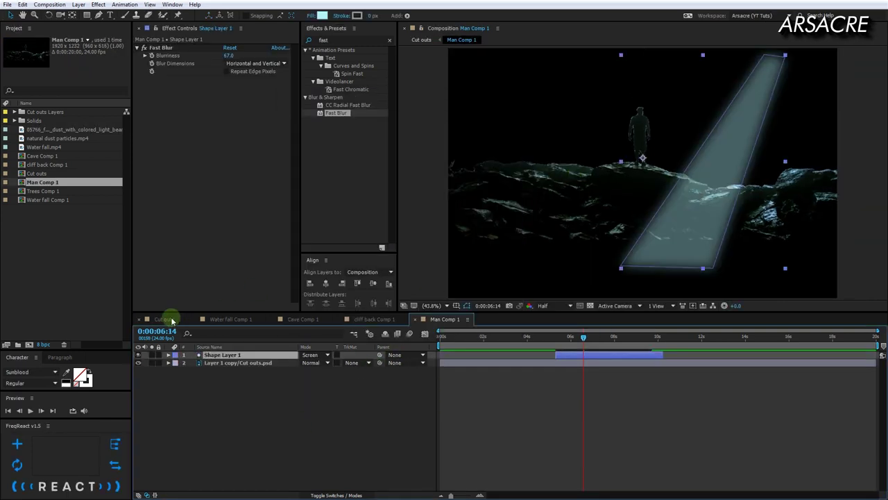
left_click(164, 319)
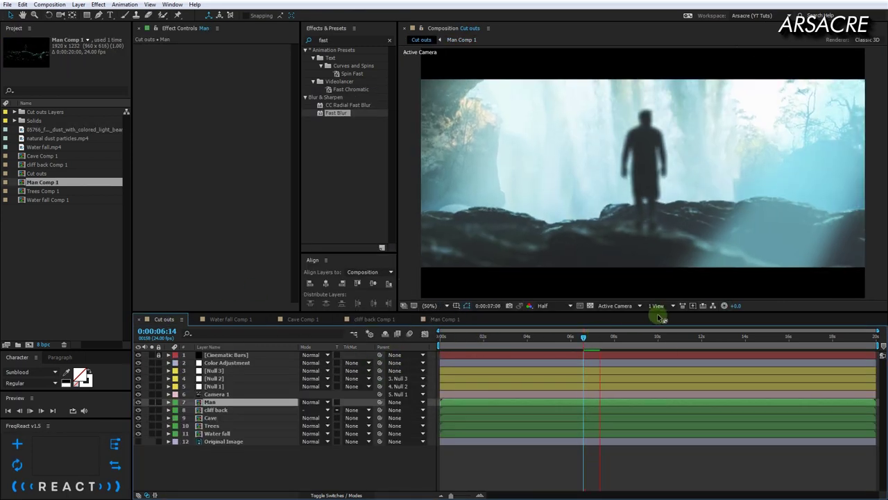
Step: Show the three nulls' Position keyframes and move Null 3's keyframe earlier, checking its speed graph
key("u")
mouse_move(261, 376)
left_mouse_down()
mouse_move(262, 386)
mouse_move(292, 386)
left_mouse_up()
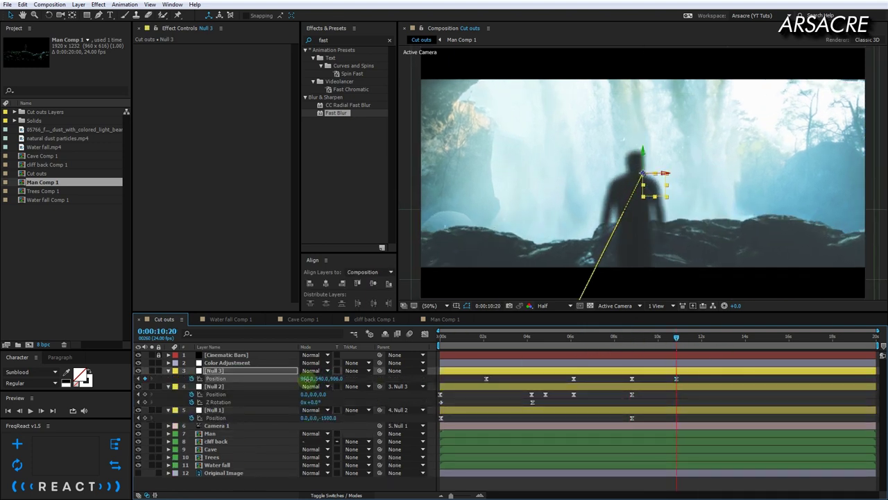
left_click_drag(631, 379, 611, 378)
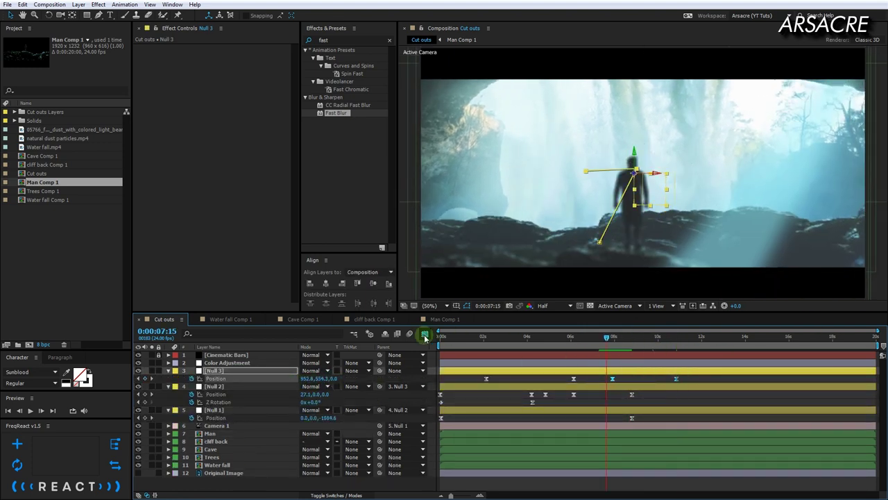
left_click(424, 333)
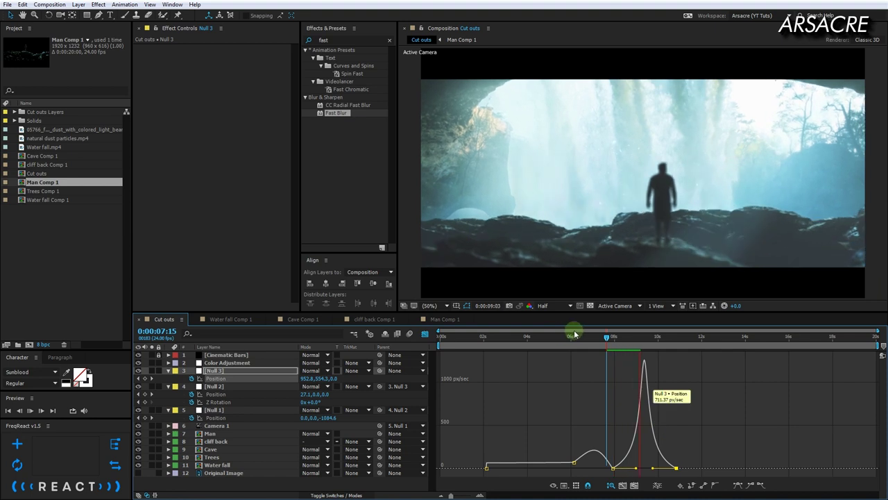
mouse_move(644, 345)
left_mouse_down()
mouse_move(622, 345)
mouse_move(677, 347)
left_mouse_up()
key("shift+F3")
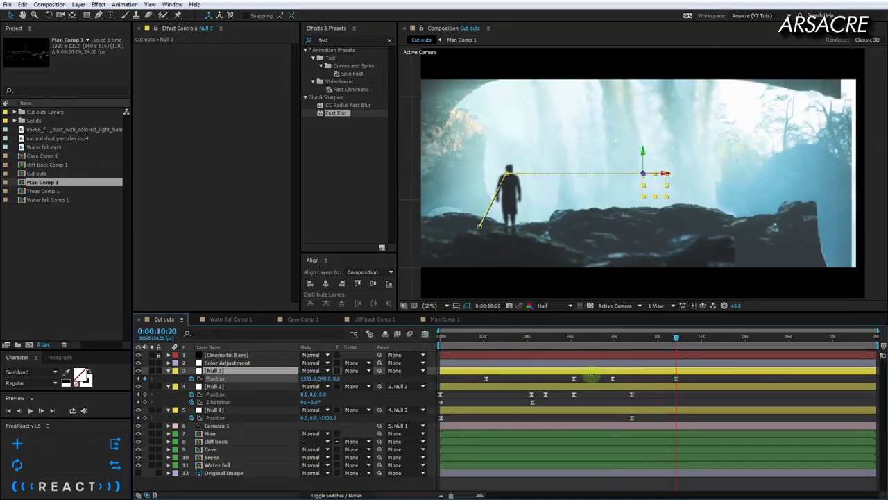
Step: Preview the camera move around 7:15–8:17 at Quarter resolution
left_click(215, 386)
left_click_drag(677, 340, 609, 349)
left_click(546, 305)
left_click(548, 328)
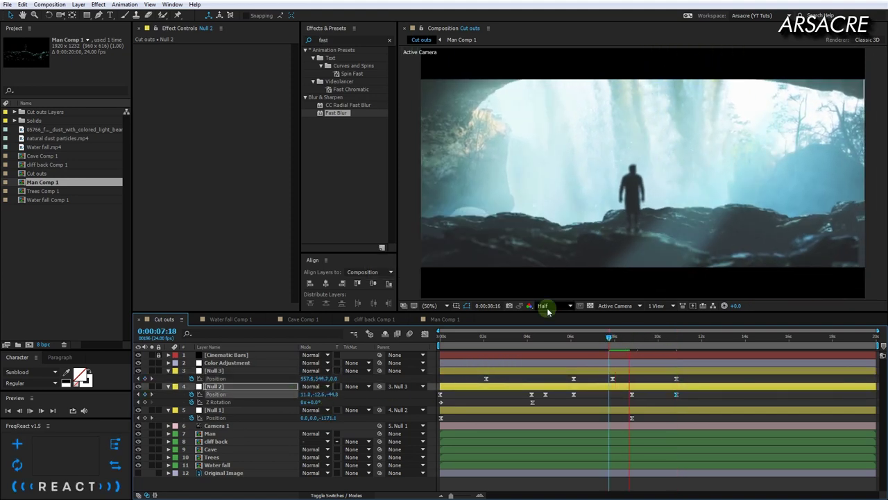
left_click(606, 337)
key("space")
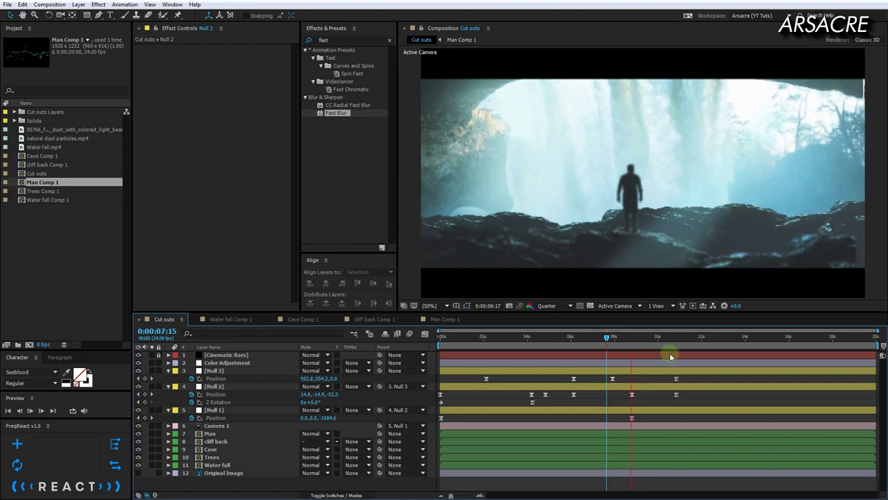
left_click(630, 341)
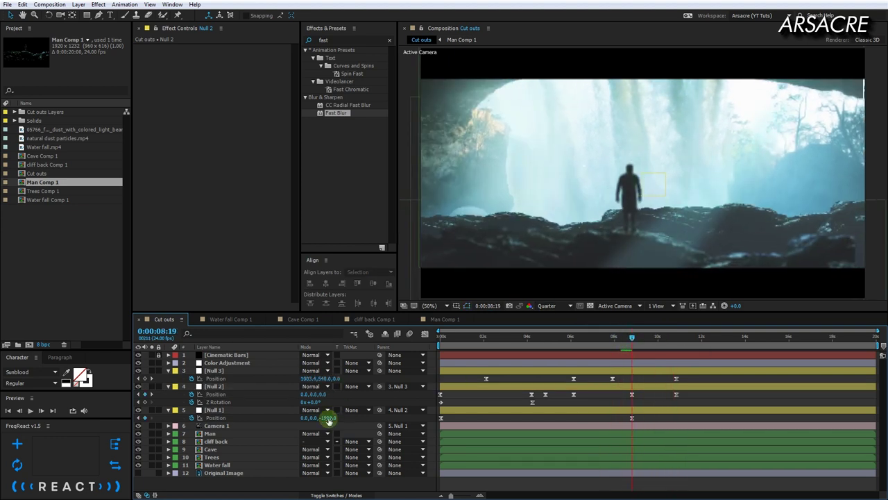
key("space")
left_click(631, 370)
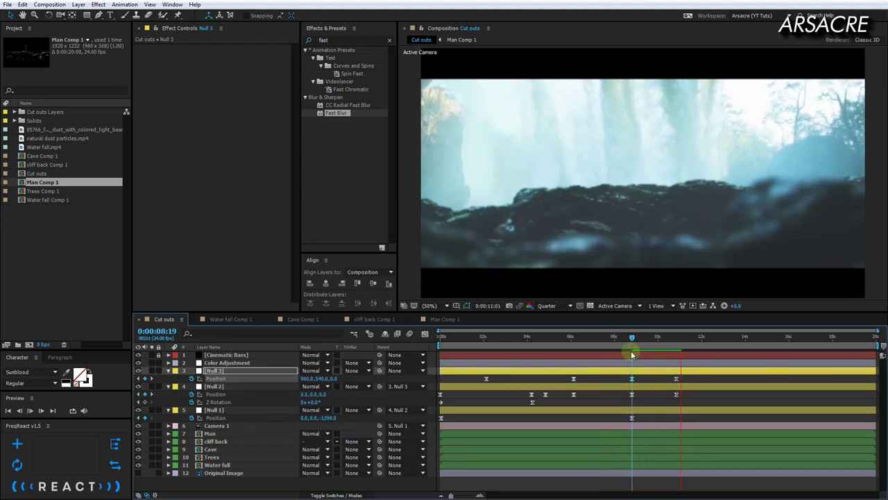
left_click(282, 417)
Step: Save the project after reviewing the Null 2 and Null 3 keyframes around 9:17
key("ctrl+s")
left_click_drag(668, 345, 655, 340)
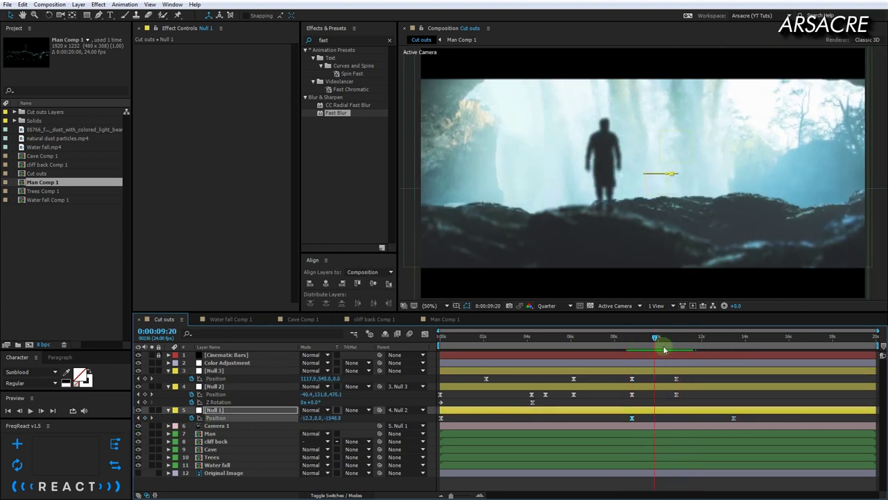
left_click_drag(701, 368, 669, 387)
left_click_drag(684, 341, 653, 340)
key("ctrl+s")
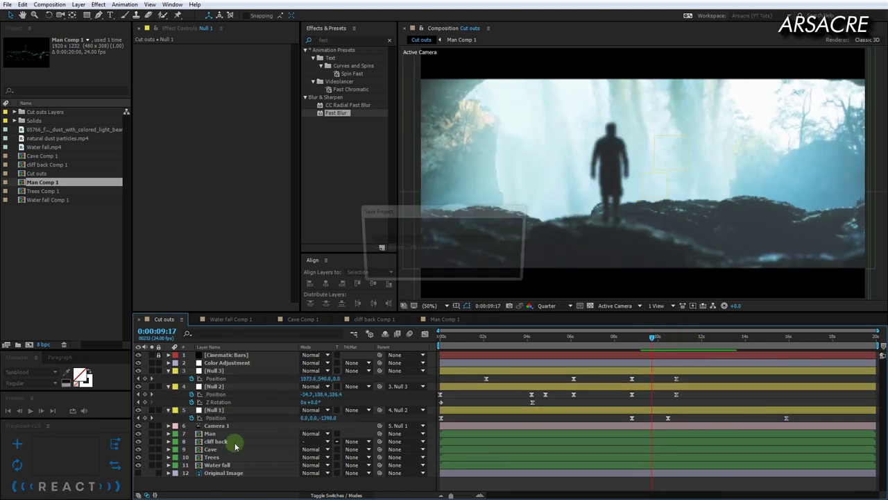
Step: Open cliff back Comp 1 and start a new text layer for the title
double_click(235, 446)
key("ctrl+t")
left_click(668, 157)
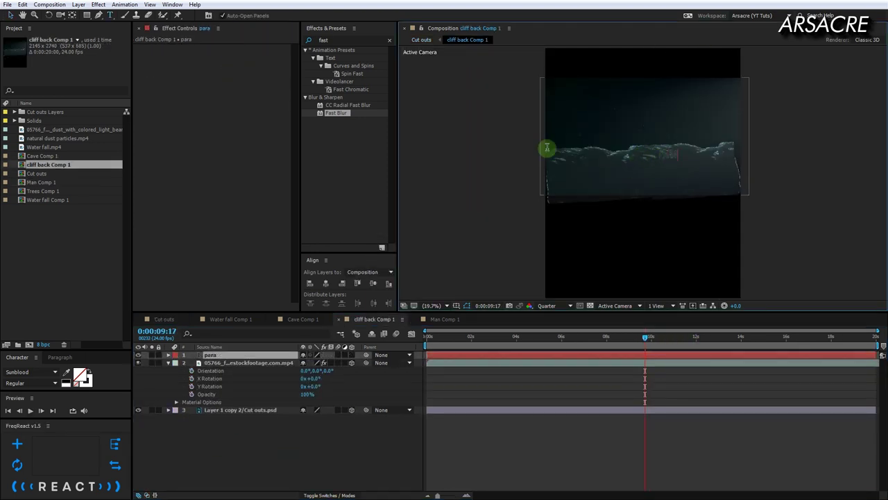
Step: Duplicate the title as an 'ARSACRE' subtitle set in a light condensed font
left_click(39, 356)
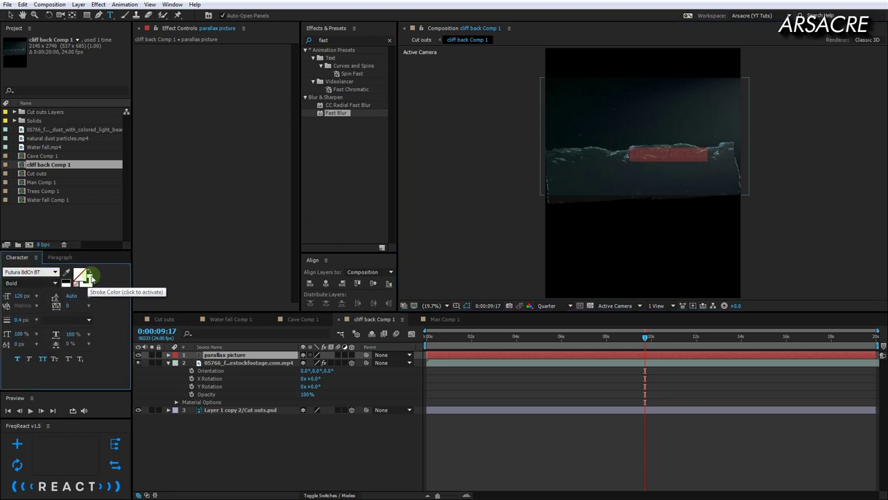
scroll(731, 172, "up", 2)
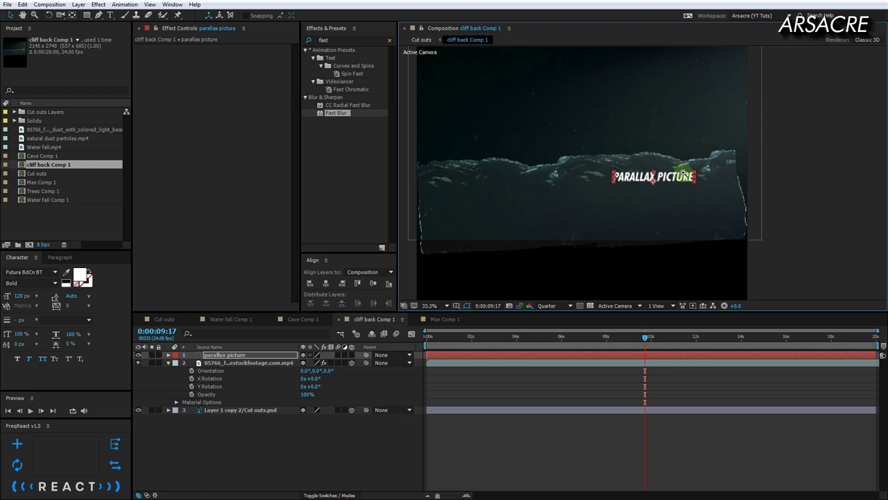
scroll(684, 173, "up", 3)
key("ctrl+d")
type("ARSACRE")
left_click(240, 355)
left_click(49, 272)
key("v")
key("ctrl+shift+a")
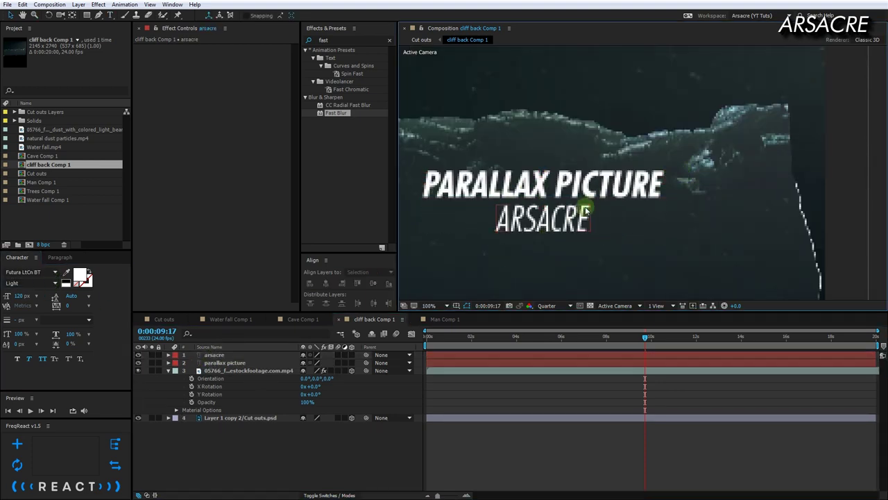
Step: Apply Gradient Ramp to the title and subtitle, then add the abstract clouds footage on top
left_click(555, 184)
double_click(323, 39)
type("ramp")
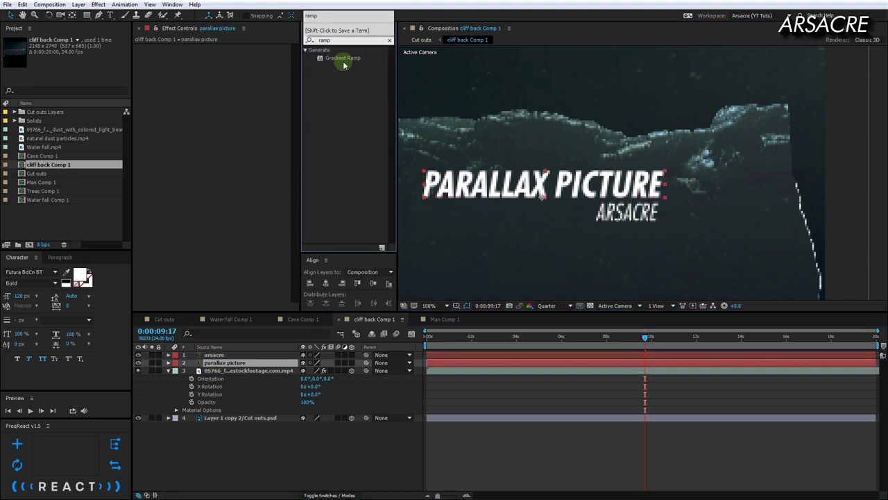
double_click(343, 58)
mouse_move(519, 167)
left_mouse_down()
mouse_move(518, 226)
mouse_move(477, 179)
left_mouse_up()
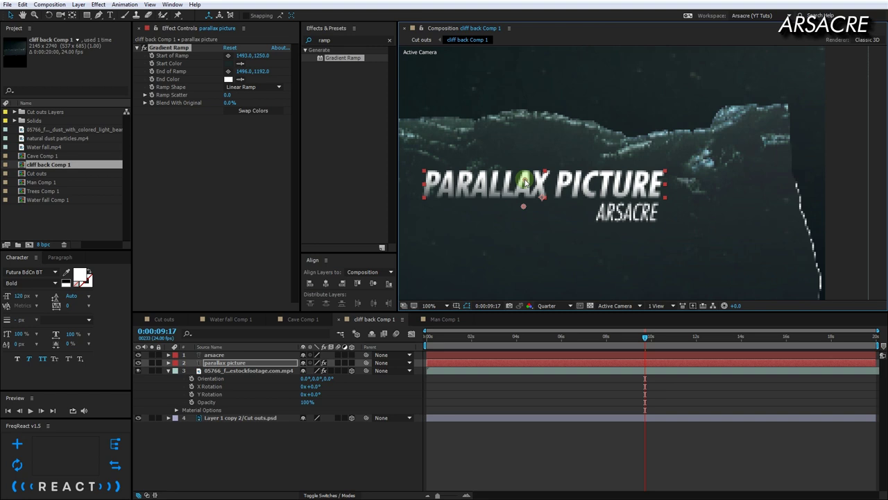
key("ctrl+Up")
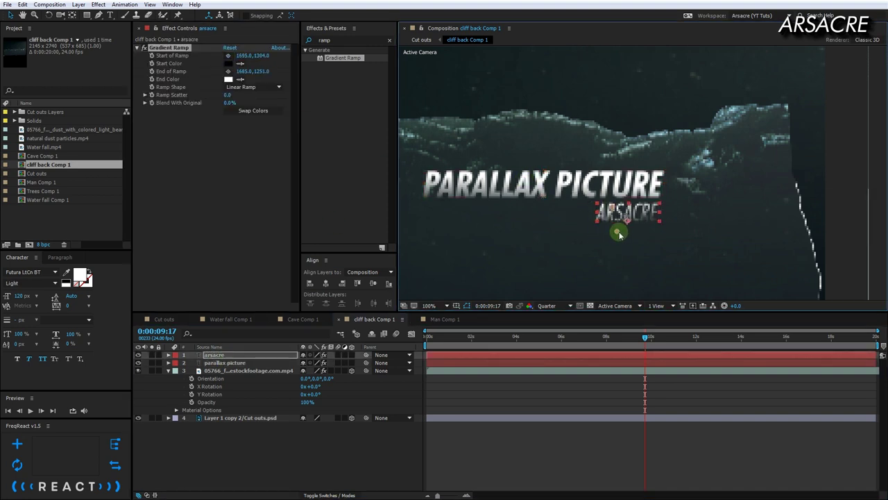
left_click_drag(620, 235, 618, 235)
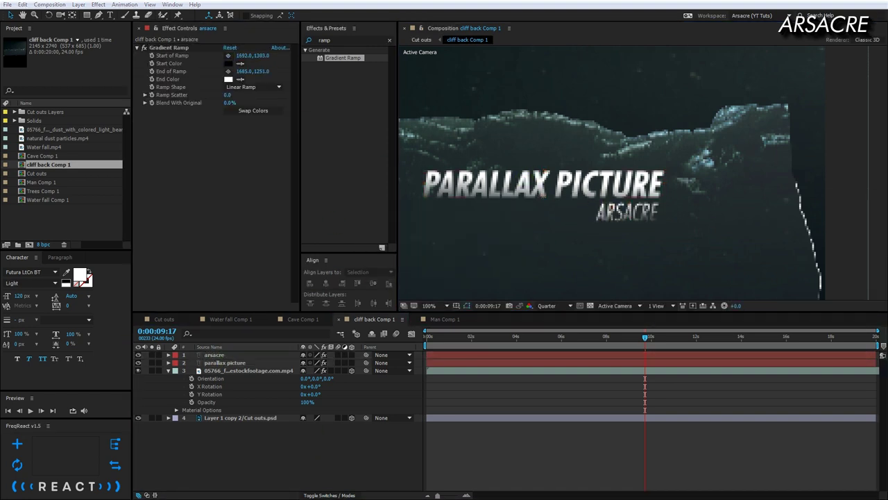
left_click_drag(545, 226, 546, 226)
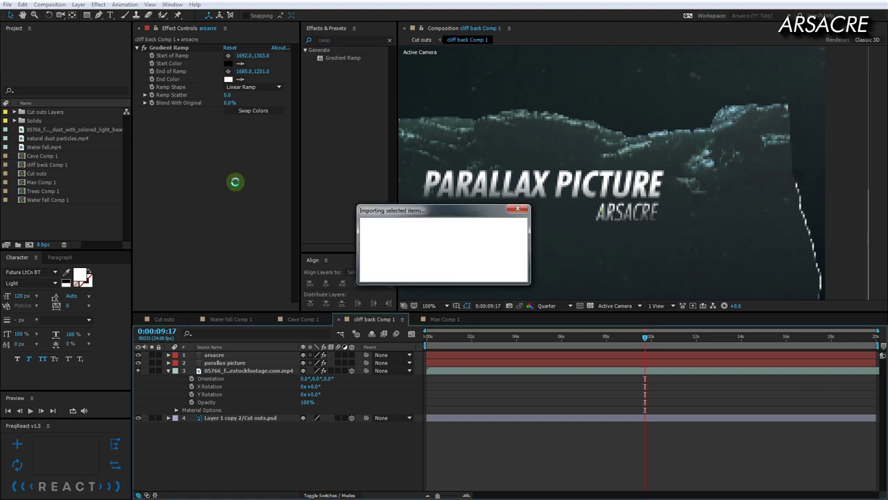
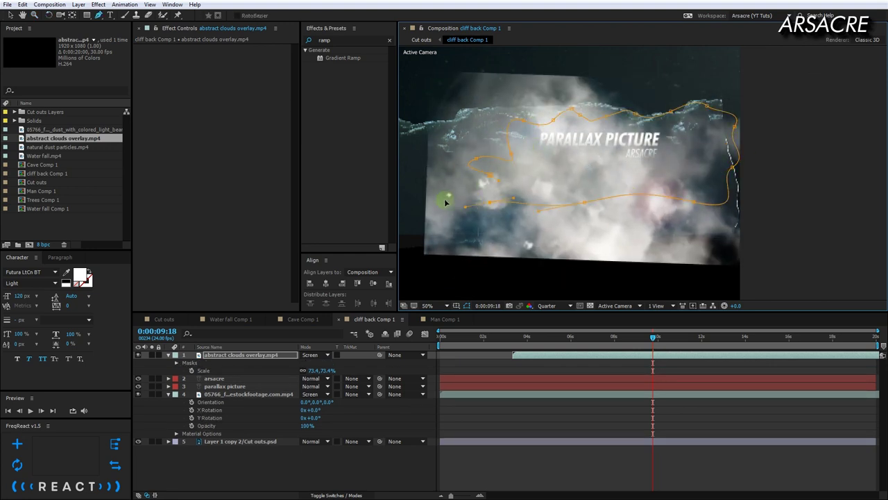
Step: Close the mask on the clouds overlay and duplicate the clouds layer
left_click(446, 202)
key("t")
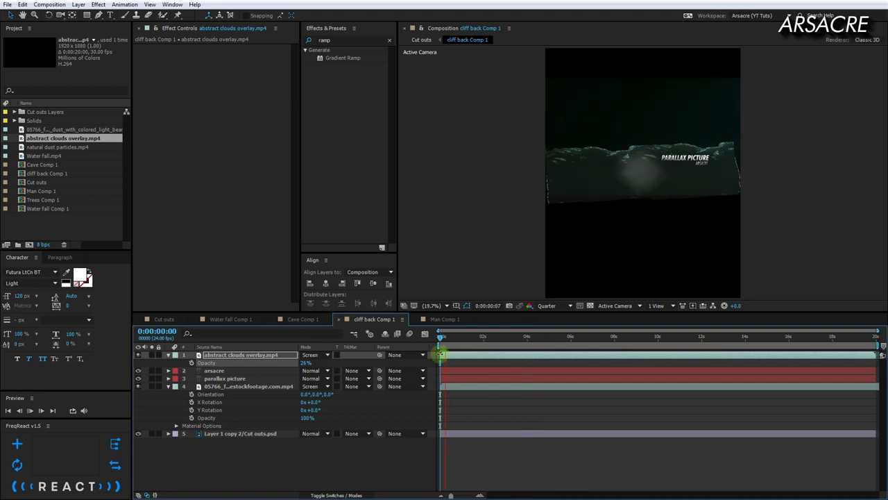
key("ctrl+d")
left_click(579, 173)
left_click(554, 363)
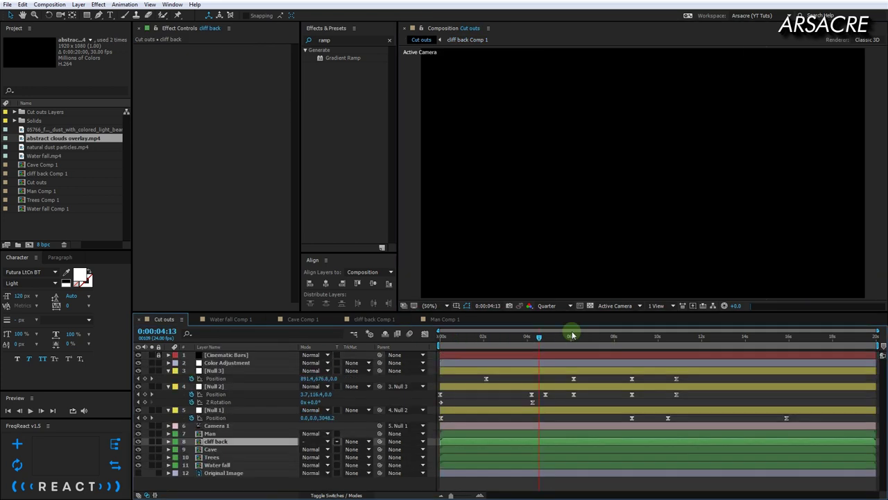
Step: Apply the Arsacre Cinematic Text preset to the titles and review their glow keyframes around 13 seconds
left_click_drag(397, 139, 460, 104)
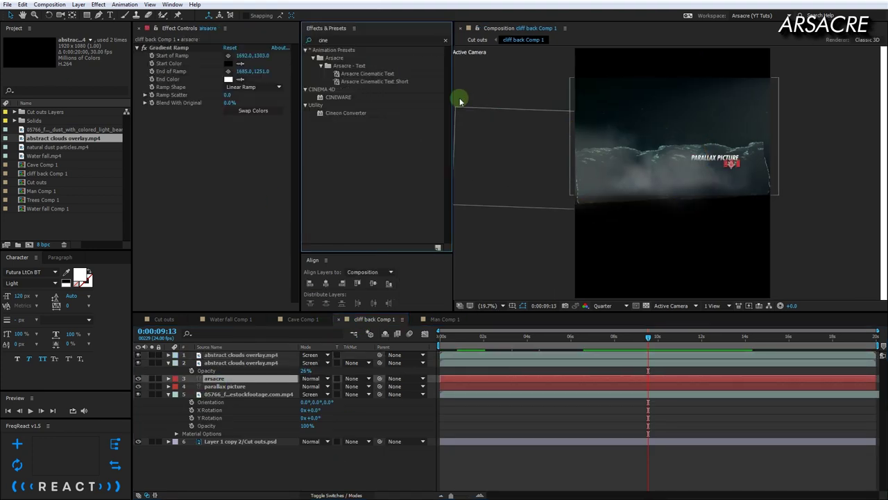
left_click(224, 386)
left_click_drag(374, 81, 255, 381)
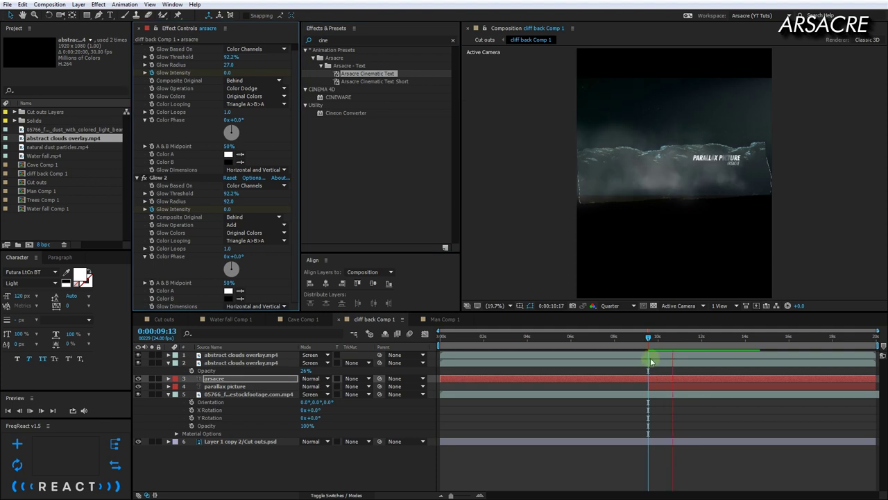
left_click(724, 337)
key("u")
left_click_drag(731, 344, 746, 347)
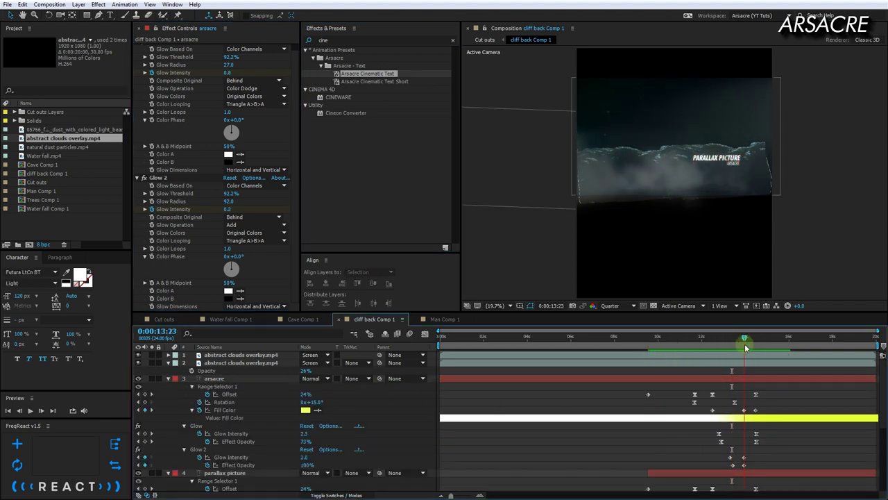
Step: Keep the arsacre fill yellow and try a cyan fill for parallax picture
left_click(305, 409)
key("Escape")
scroll(353, 454, "down", 4)
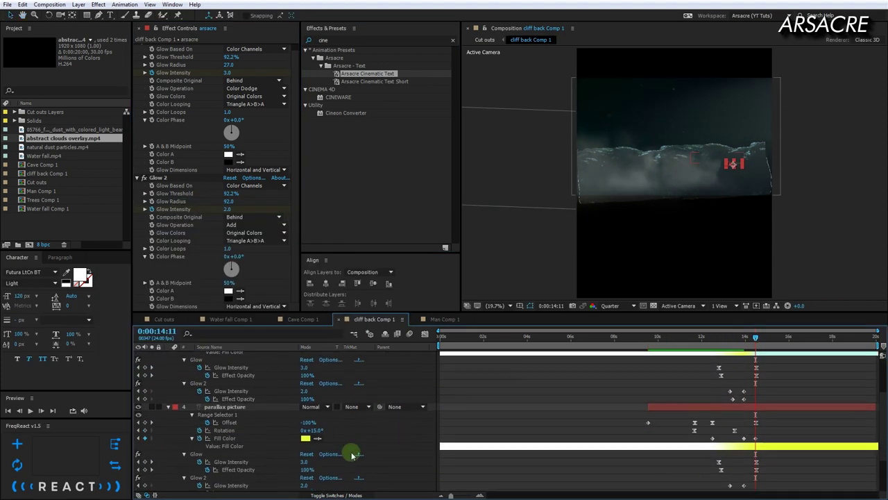
left_click(711, 175)
left_click(306, 440)
left_click(240, 256)
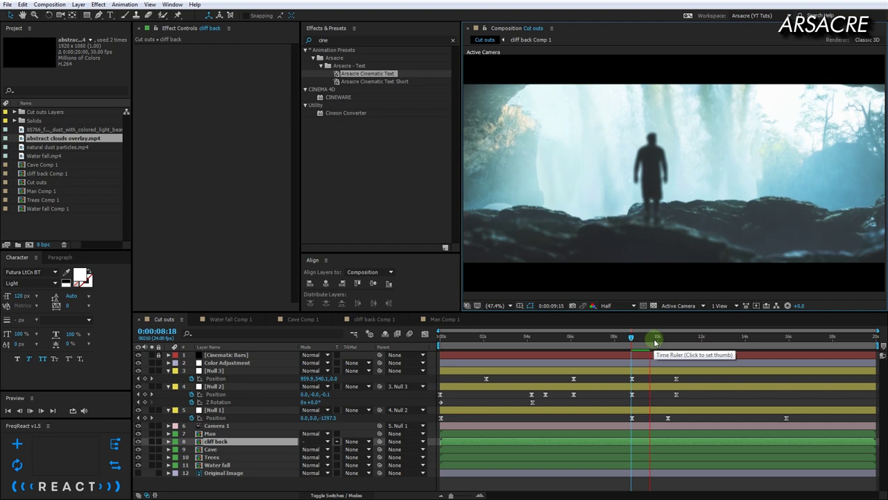
Step: In cliff back Comp 1, select both title layers and show their Position
key("space")
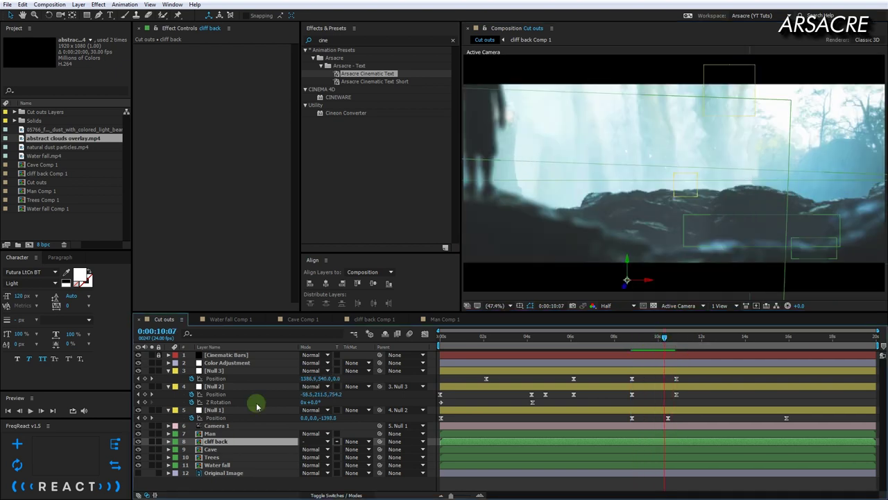
double_click(220, 442)
left_click(244, 424)
key("u")
left_click(728, 166, "shift")
left_click(164, 319)
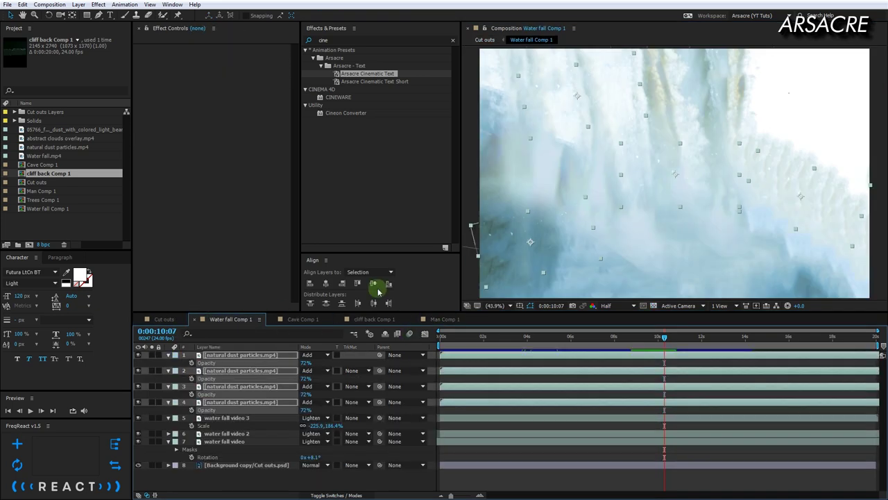
left_click(375, 319)
key("p")
Step: Compare the title placement in cliff back Comp 1 against the Cut outs shot
left_click(164, 320)
left_click(231, 319)
left_click(374, 318)
left_click(165, 319)
left_click(368, 320)
left_click(177, 321)
left_click(374, 319)
left_click(165, 320)
left_click(374, 319)
left_click(164, 320)
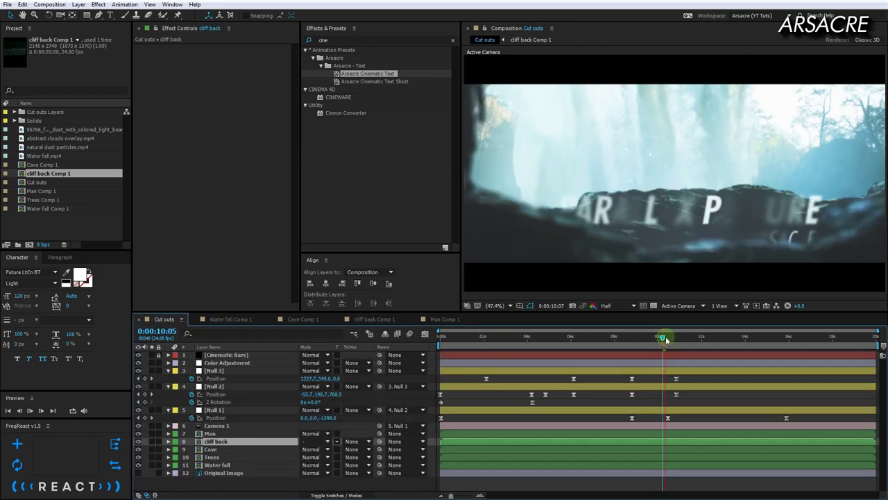
left_click(374, 319)
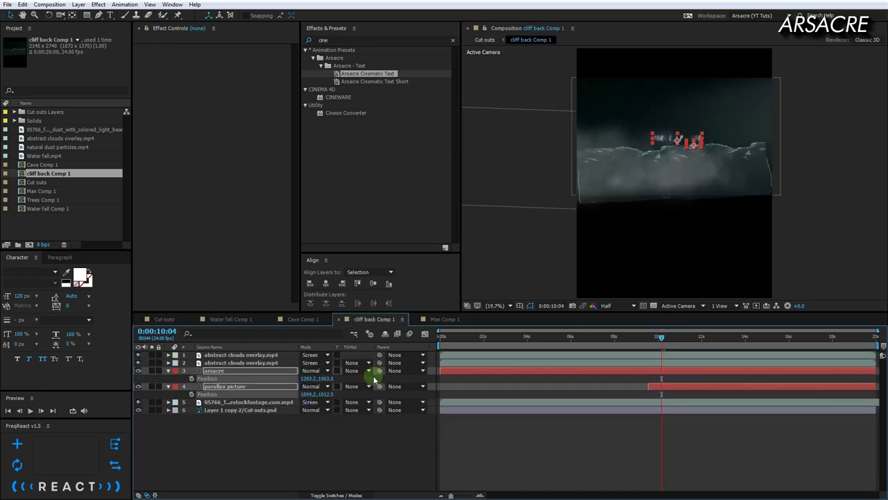
Step: Reposition arsacre and parallax picture, checking them across Water fall, Cave and Cut outs
left_click(168, 370)
left_click(230, 318)
left_click(303, 319)
left_click(374, 319)
left_click(236, 370)
left_click(276, 379, "ctrl")
key("p")
left_click(208, 320)
left_click(291, 319)
left_click(370, 319)
left_click(303, 319)
left_click(374, 319)
left_click(163, 319)
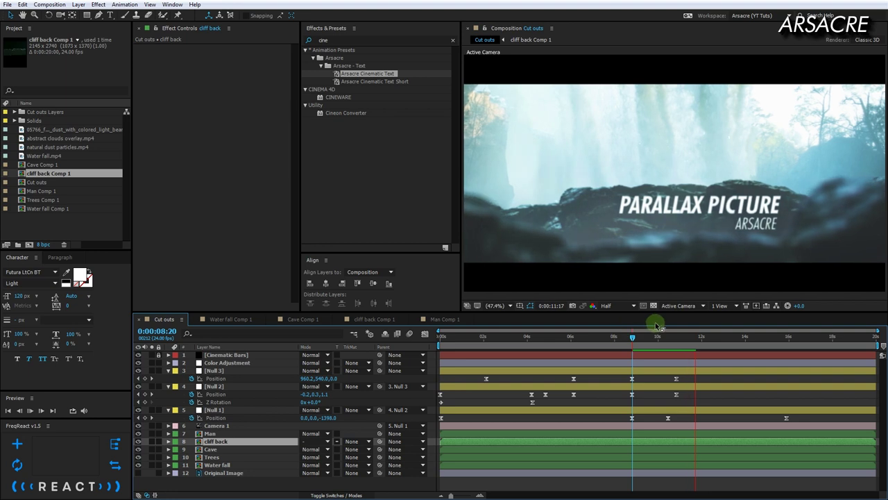
Step: Add a Gradient Ramp to the parallax picture layer with a grey-blue start colour
double_click(591, 169)
left_click(204, 386)
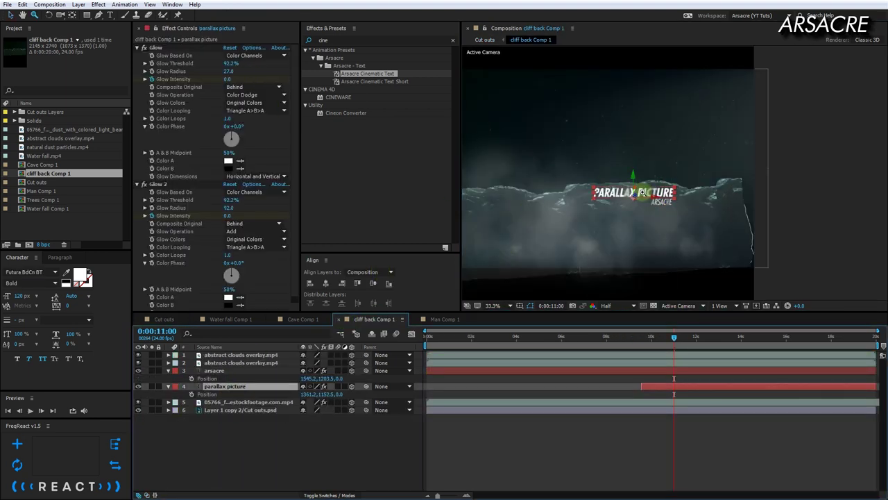
scroll(642, 192, "up", 4)
left_click(229, 387)
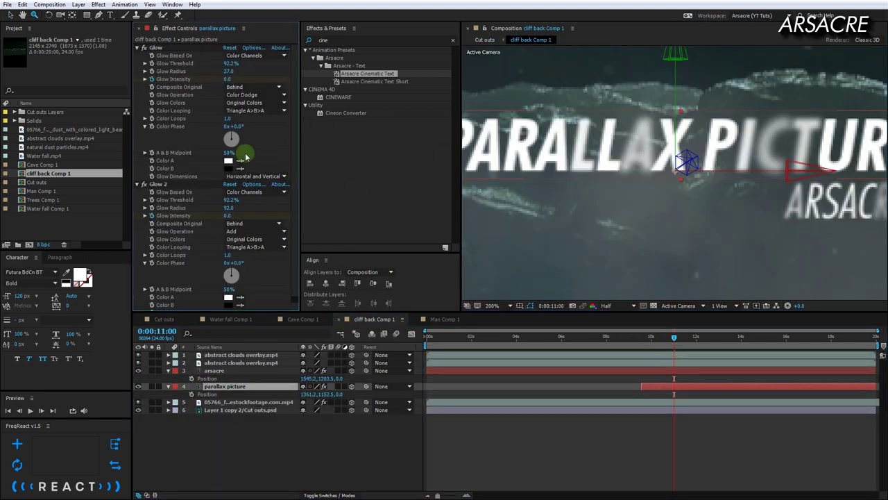
left_click(138, 47)
left_click(138, 55)
double_click(326, 39)
type("ramp")
left_click_drag(343, 58, 194, 119)
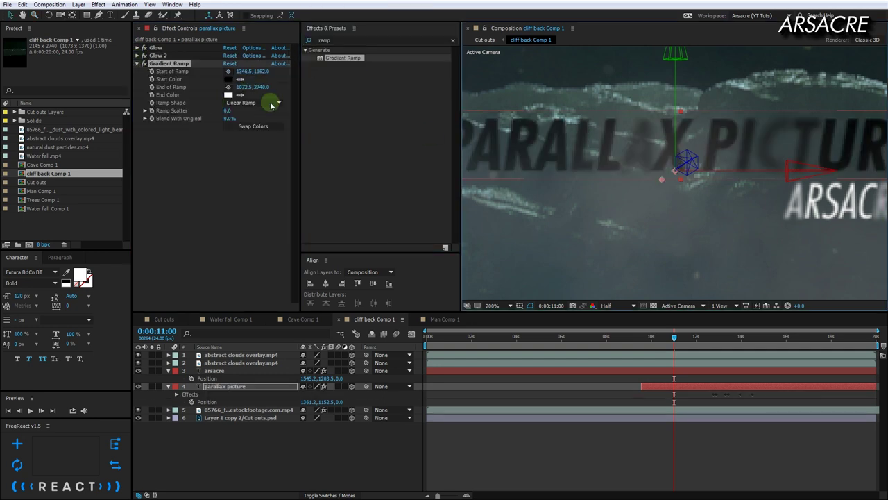
left_click(652, 168)
left_click(228, 79)
key("Return")
Step: Mask the arsacre and parallax picture layers and preview the title in Cut outs
left_click(225, 370)
left_click_drag(724, 215, 527, 115)
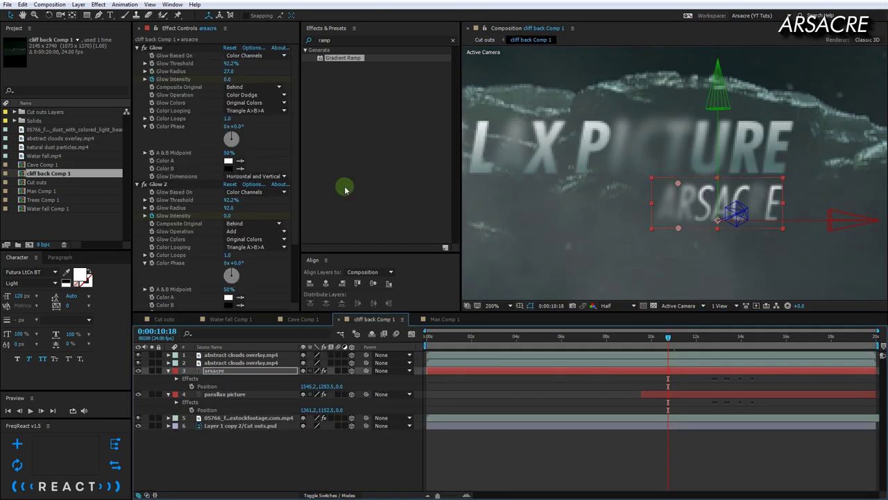
left_click(221, 394)
left_click(703, 220)
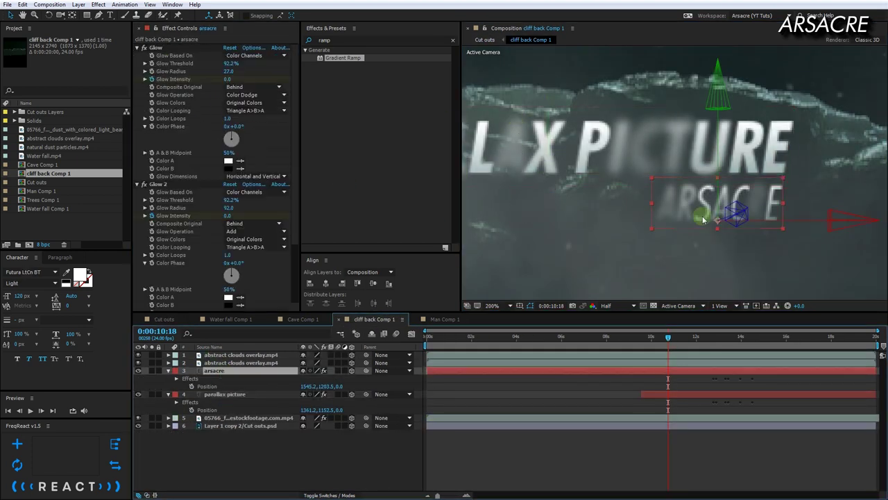
left_click(164, 319)
left_click_drag(532, 338, 661, 350)
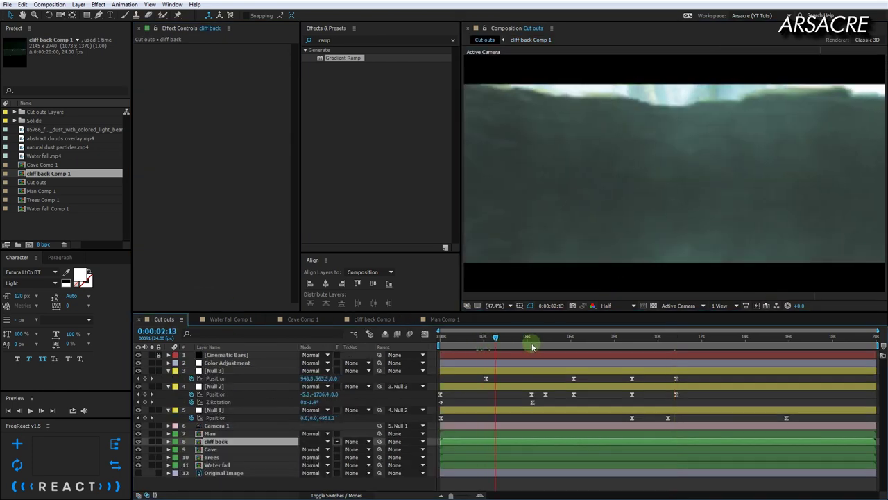
left_click(374, 319)
Step: Remove the Gradient Ramp and feather the title masks to 37.8 px and 92 px
left_click(176, 139)
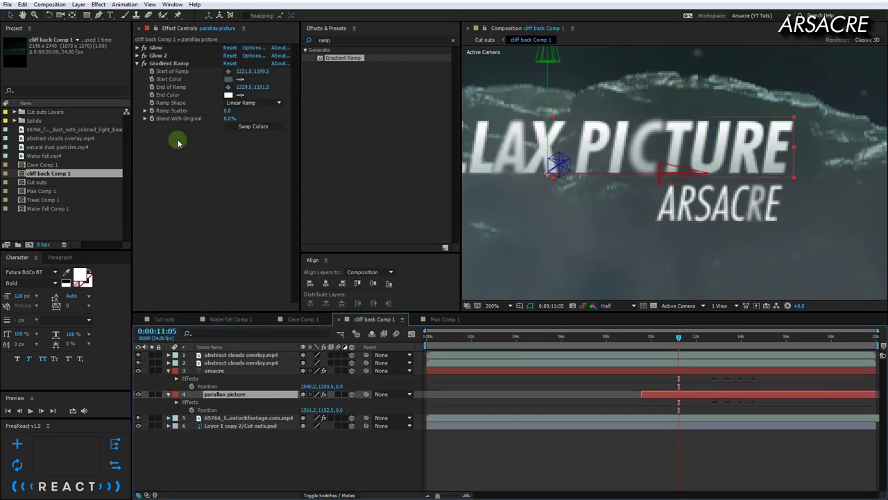
left_click(543, 190)
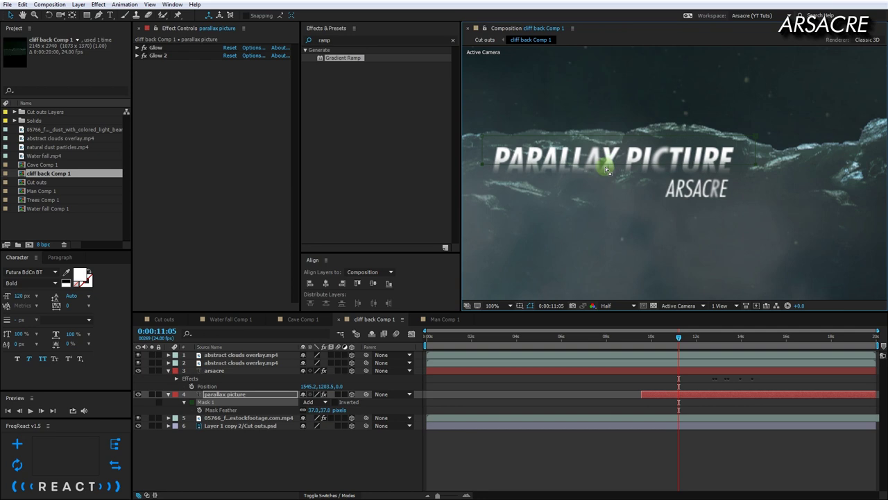
left_click(215, 370)
key("f")
left_click(164, 318)
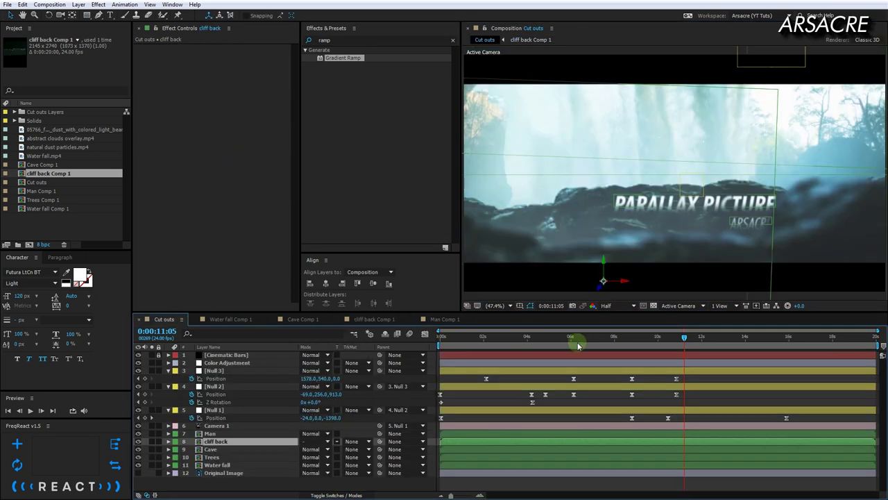
left_click(438, 319)
left_click(374, 319)
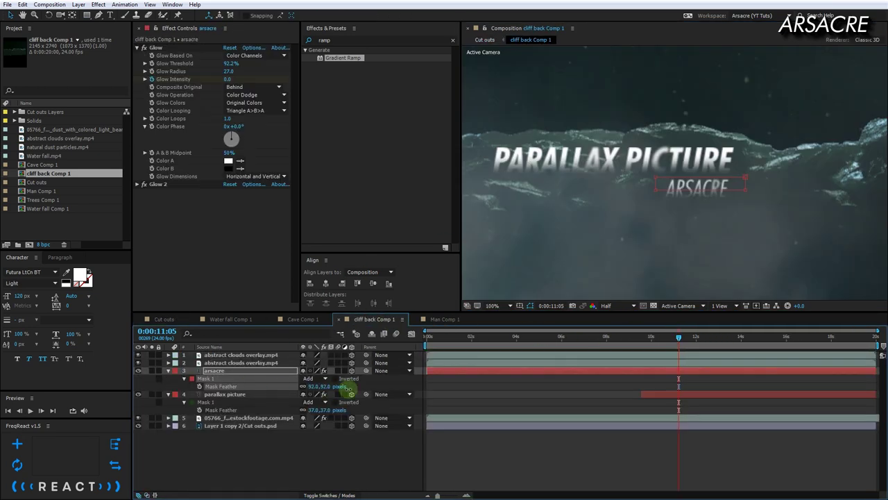
left_click(164, 319)
left_click(750, 343)
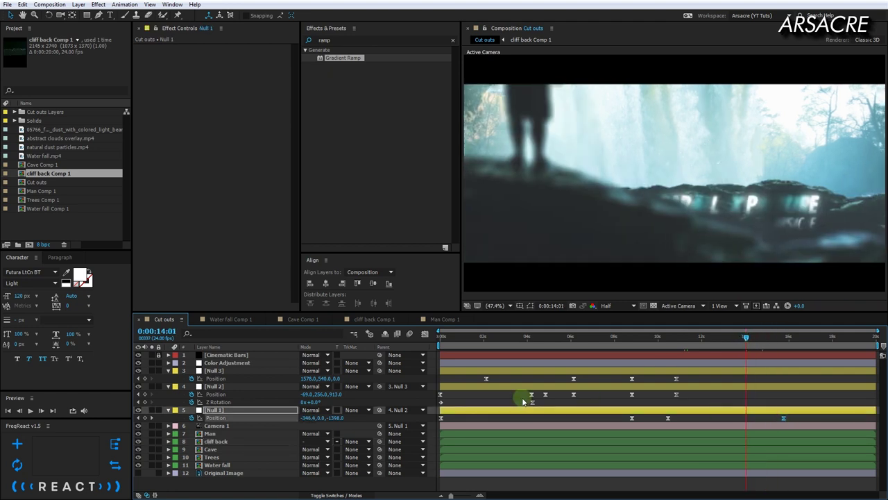
Step: Add end position keyframes for Null 2 at 17:17 and Null 1, reviewing 12:17 and 14:01
left_click_drag(439, 403, 829, 397)
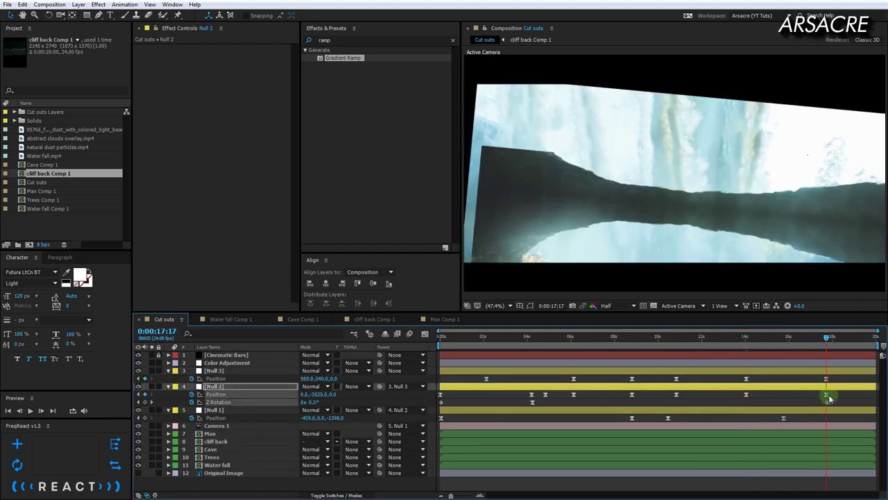
left_click(847, 409)
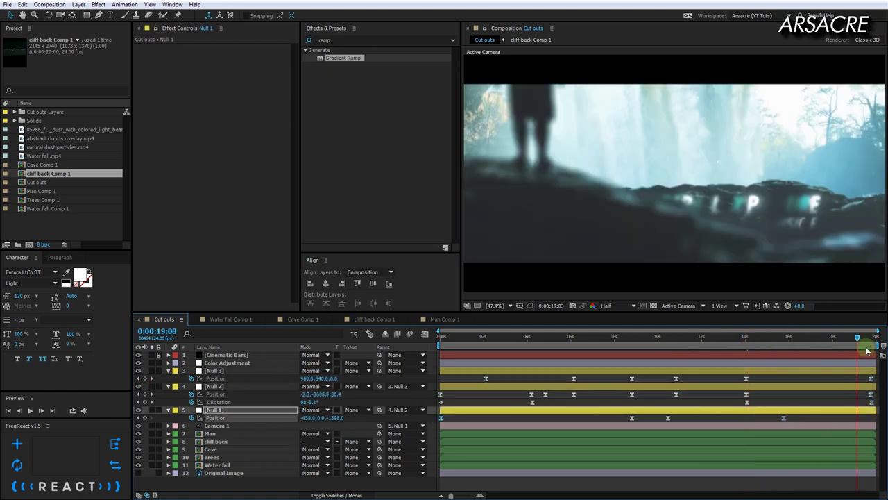
mouse_move(733, 338)
left_mouse_down()
mouse_move(708, 345)
mouse_move(746, 340)
left_mouse_up()
left_click(288, 371)
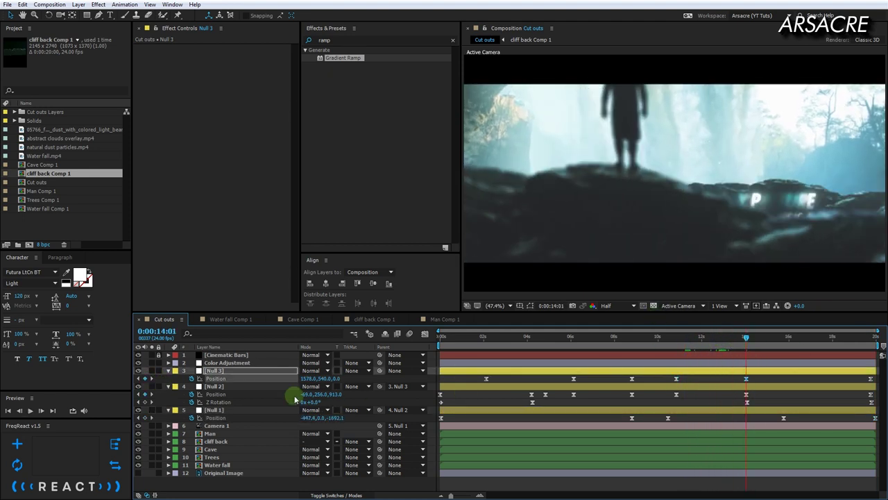
left_click(295, 394)
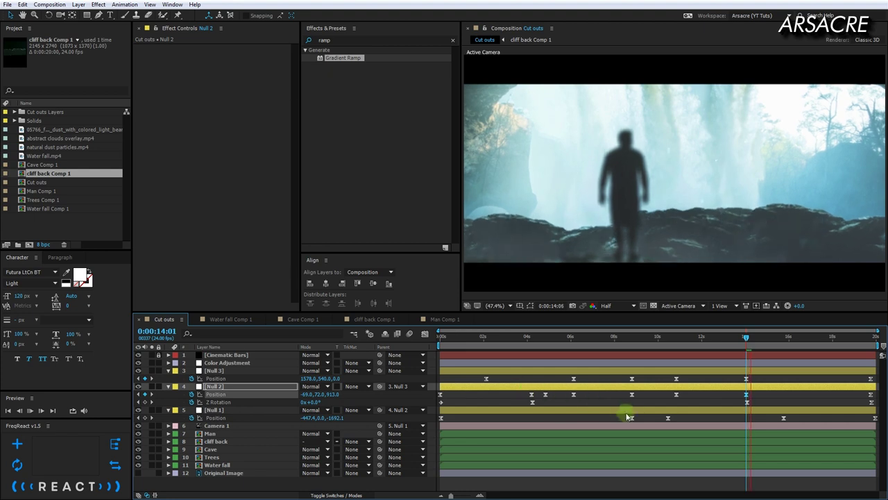
Step: Ease Null 2's final position keyframe to about 54% influence, preview, and open Water fall Comp 1
left_click(622, 388)
key("shift+F3")
left_click_drag(764, 340, 780, 341)
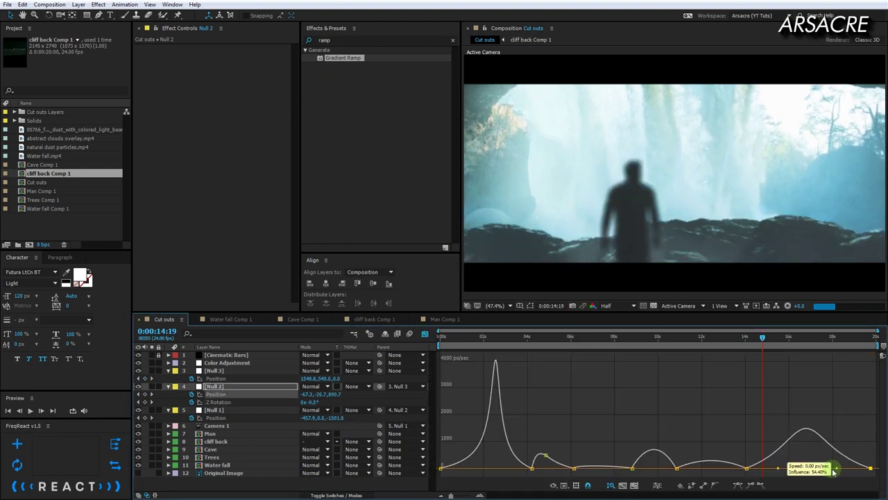
key("space")
key("shift+F3")
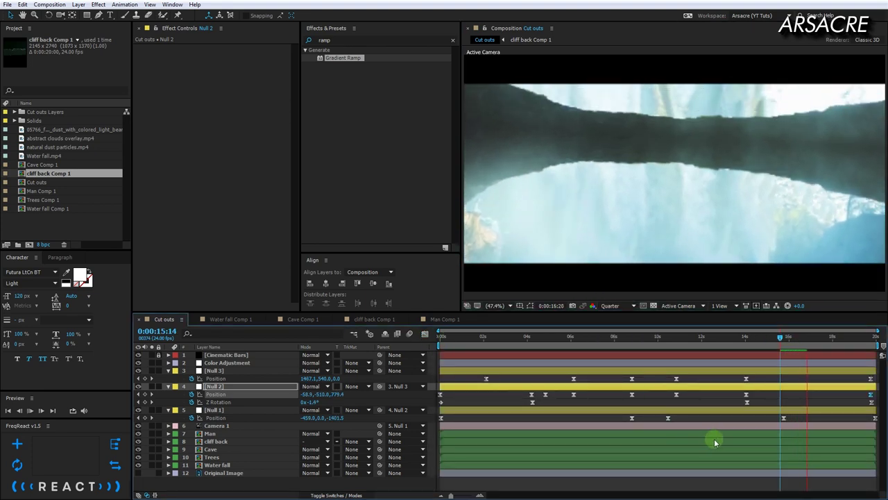
left_click(864, 351)
left_click_drag(864, 350, 844, 356)
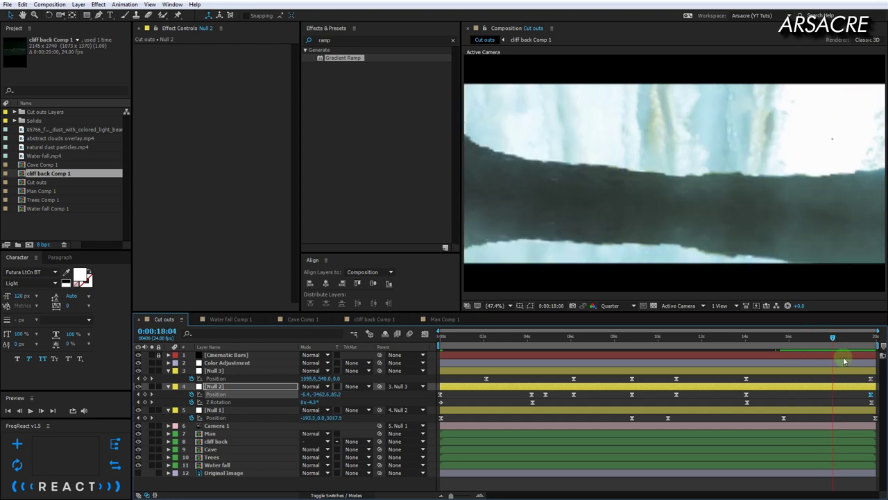
double_click(217, 464)
key("ctrl+a")
Step: Pre-compose all Cut outs layers into a new precomp named 'WHole scene'
key("u")
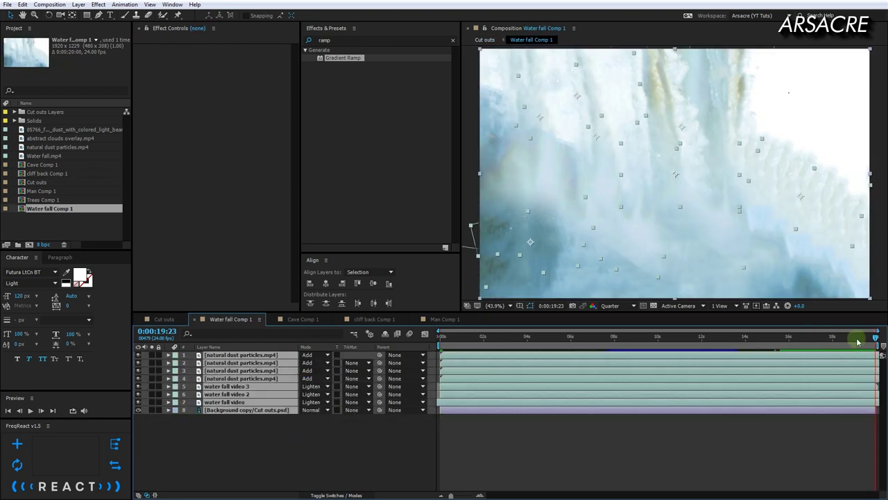
left_click(164, 319)
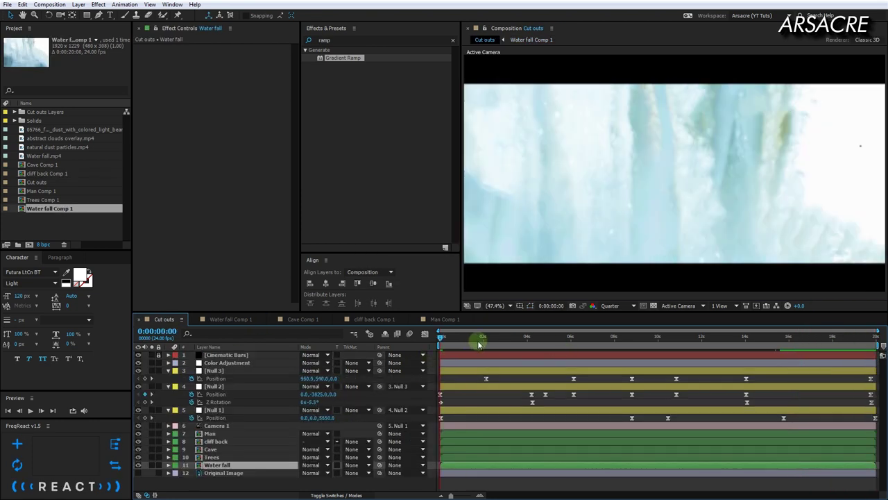
key("ctrl+a")
key("ctrl+shift+c")
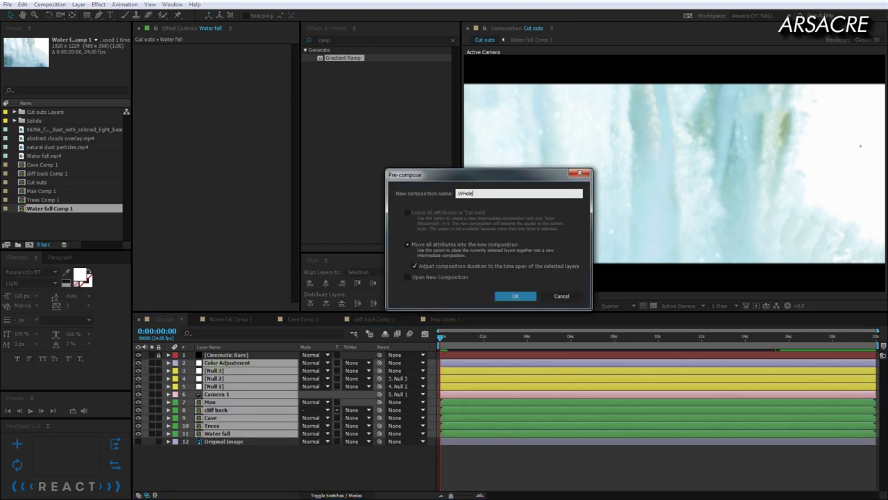
type("scene")
key("Return")
Step: Inside WHole scene, retime the early Null 2 position keyframes around 4-5 seconds
left_click_drag(494, 347, 519, 337)
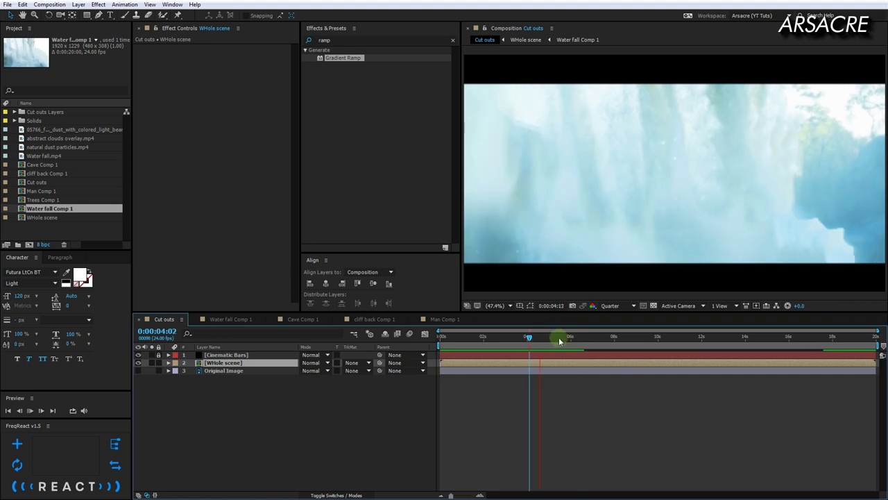
double_click(223, 362)
key("u")
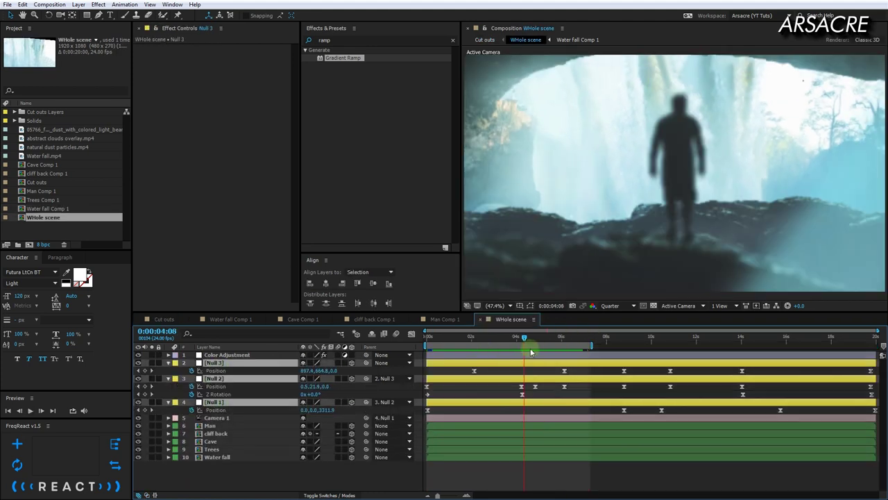
left_click_drag(535, 386, 543, 387)
left_click(516, 337)
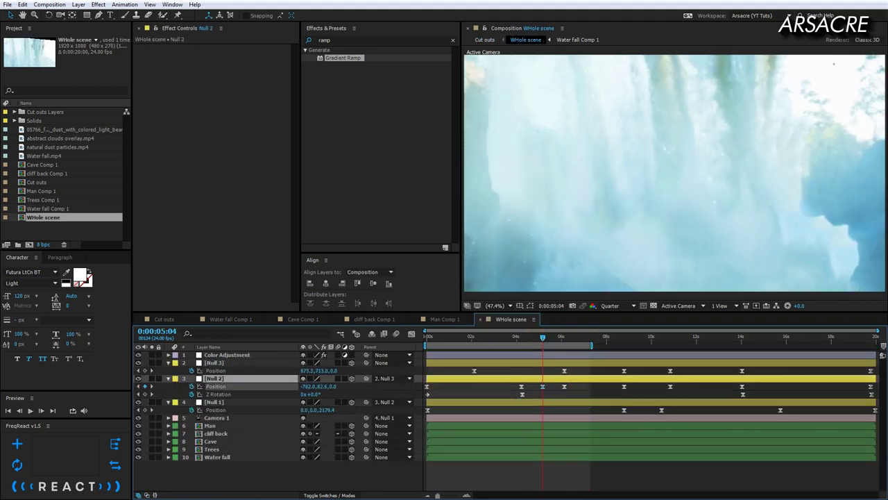
left_click_drag(540, 342, 447, 337)
left_click_drag(522, 386, 493, 386)
left_click_drag(490, 338, 541, 345)
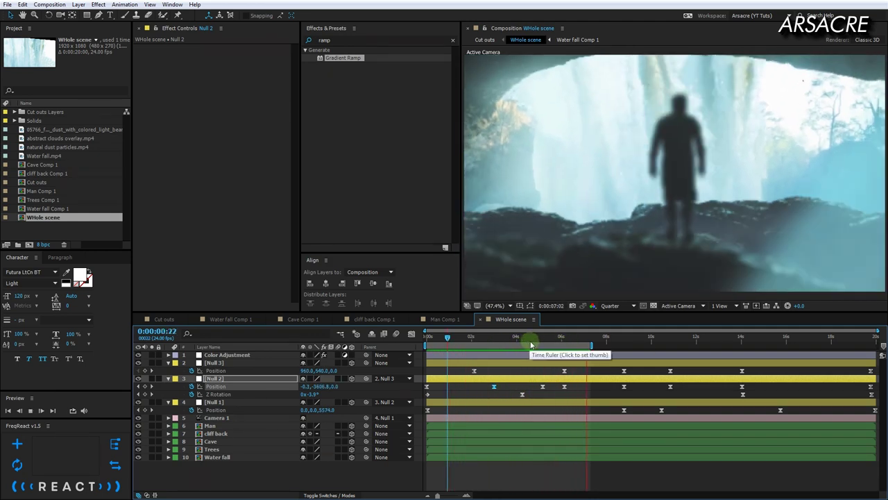
left_click_drag(521, 345, 552, 339)
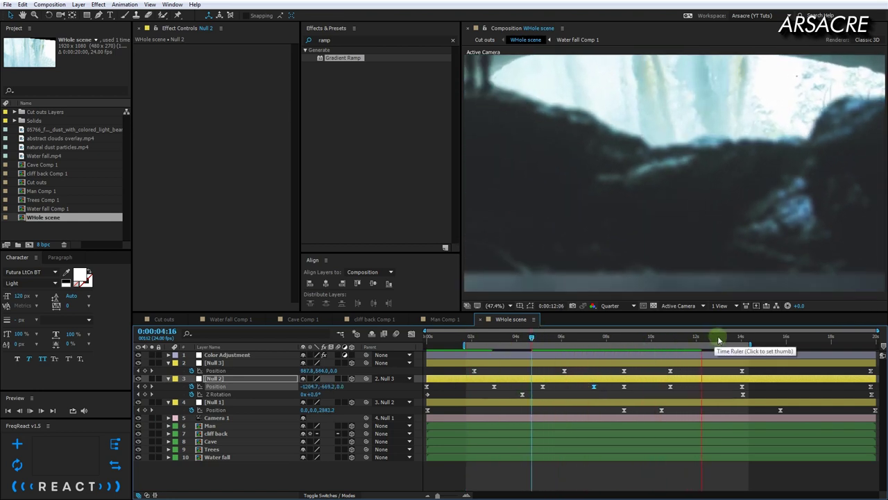
Step: Retime Null 2 and Null 3 keyframes near 12 seconds and push Null 1's Z to -1610
left_click_drag(719, 340, 705, 342)
left_click_drag(738, 390, 726, 378)
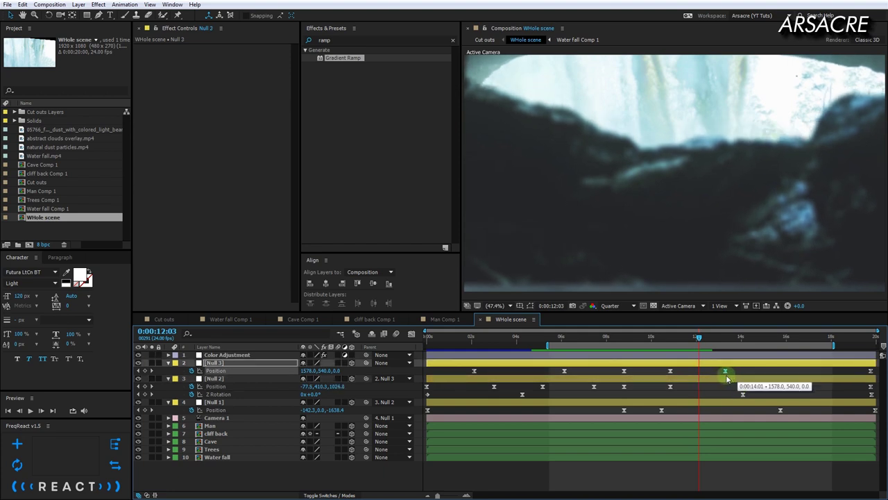
left_click(624, 388)
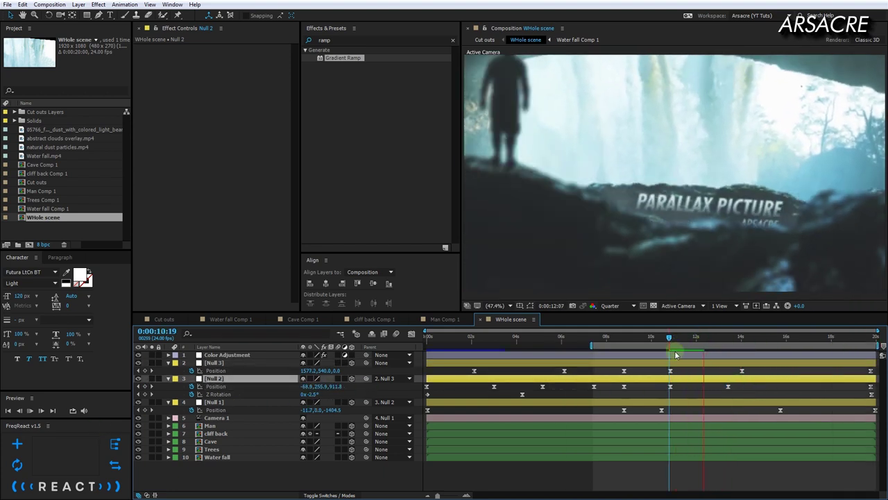
left_click(780, 410)
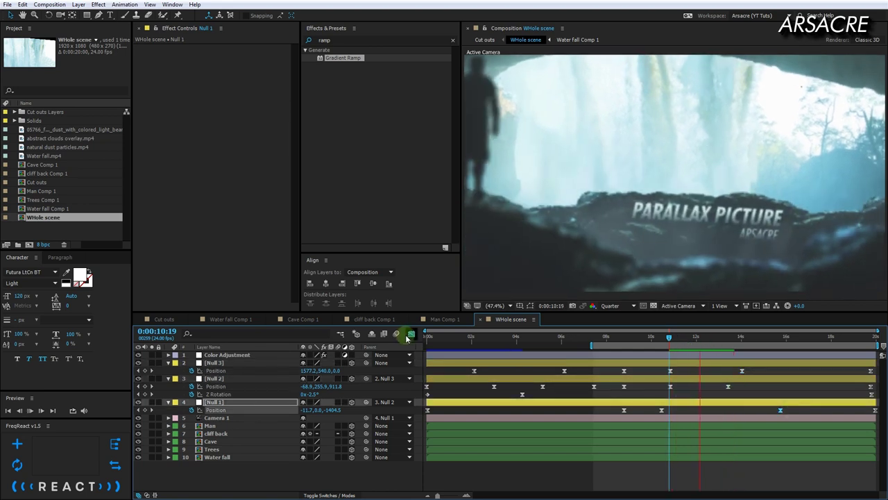
mouse_move(736, 390)
left_mouse_down()
mouse_move(782, 386)
mouse_move(739, 410)
left_mouse_up()
key("k")
left_click_drag(317, 418, 235, 424)
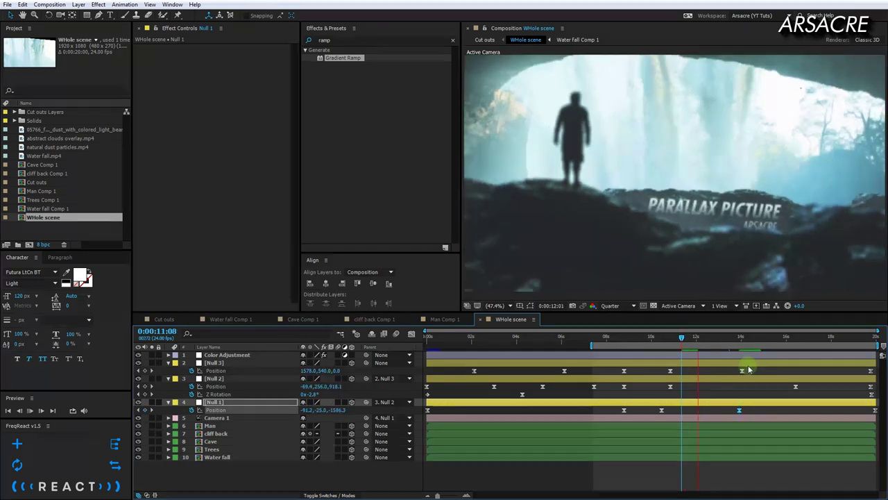
Step: Review the Null 3 and Null 2 keyframes in the speed graph at 12:03
left_click_drag(753, 369, 727, 375)
left_click(671, 387)
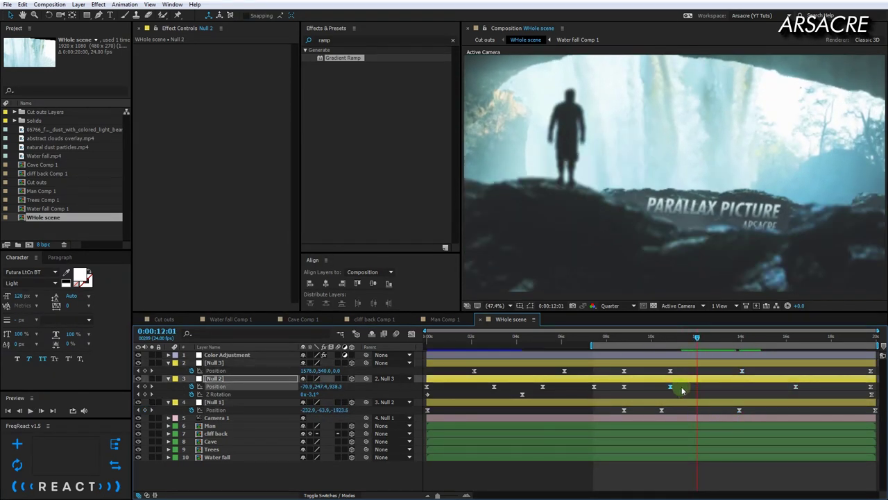
left_click(412, 334)
left_click(411, 333)
left_click(699, 339)
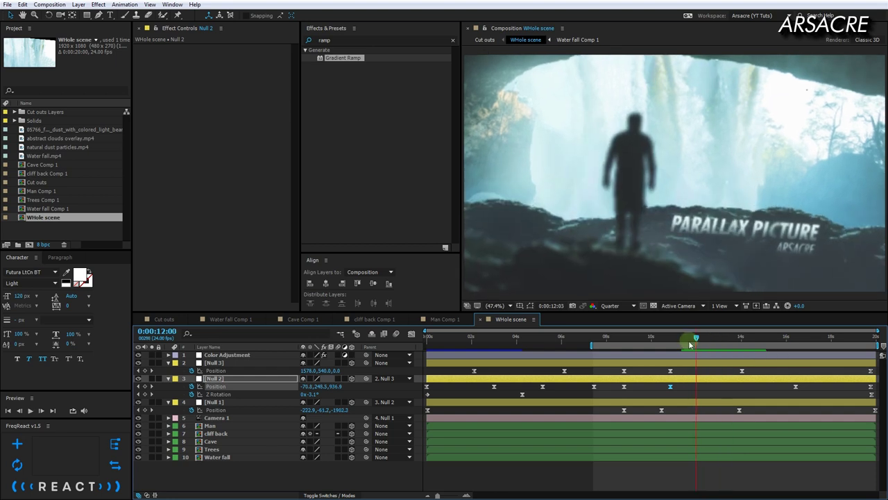
Step: Set Bezier keyframe interpolation on the position keyframes of Null 1, Null 2 and Null 3
left_click(428, 412)
right_click(429, 410)
left_click(476, 369)
left_click(368, 285)
left_click(215, 386)
right_click(427, 387)
left_click(476, 347)
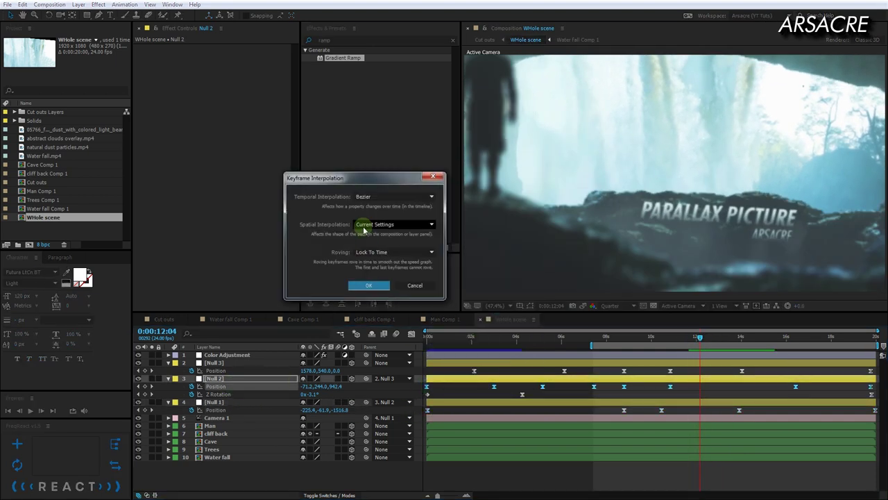
left_click(368, 285)
left_click(474, 371)
right_click(474, 370)
left_click(500, 444)
left_click(368, 286)
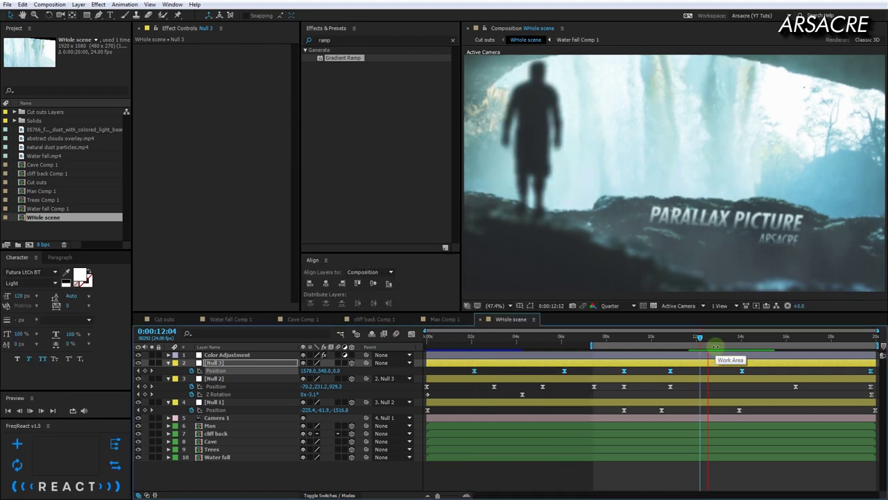
Step: Preview from the start, shift Null 1's position keyframe earlier, and return to Cut outs
key("Home")
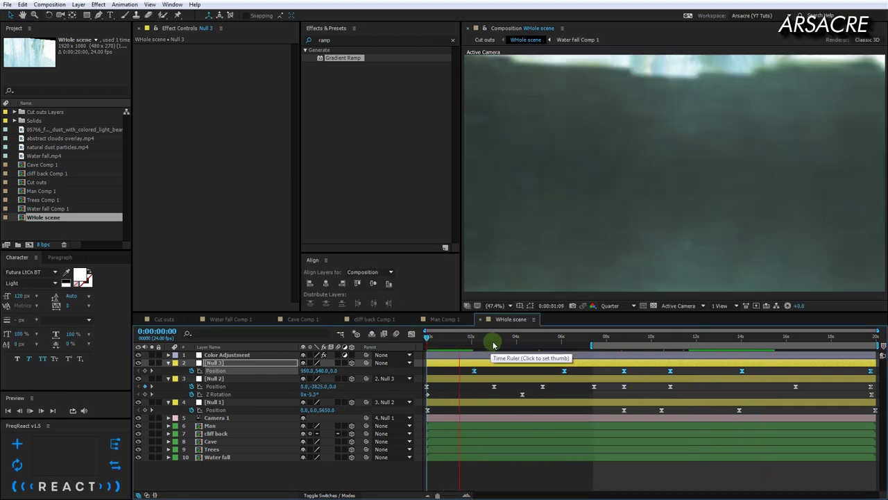
key("ctrl+Down")
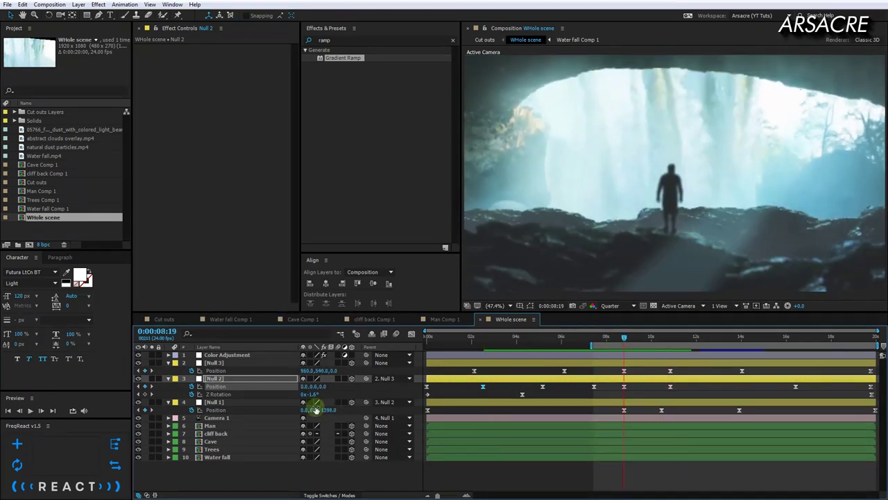
key("ctrl+Down")
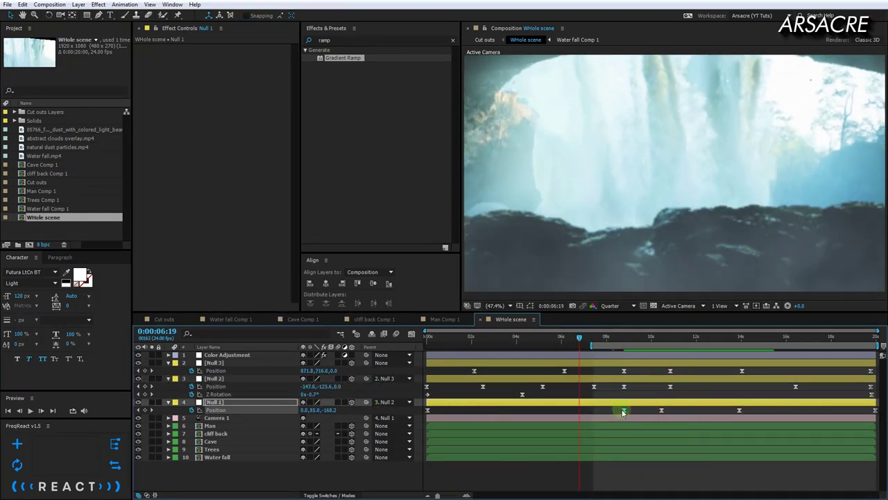
left_click_drag(624, 410, 599, 411)
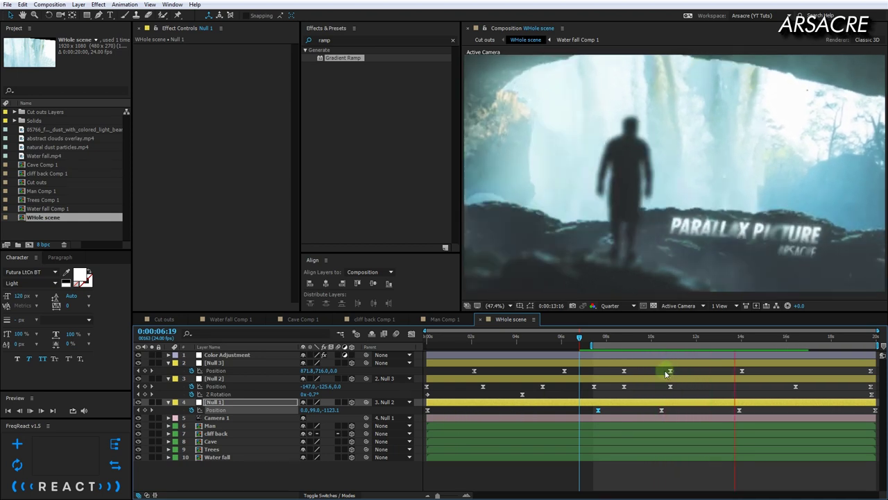
key("Tab")
left_click_drag(515, 349, 568, 349)
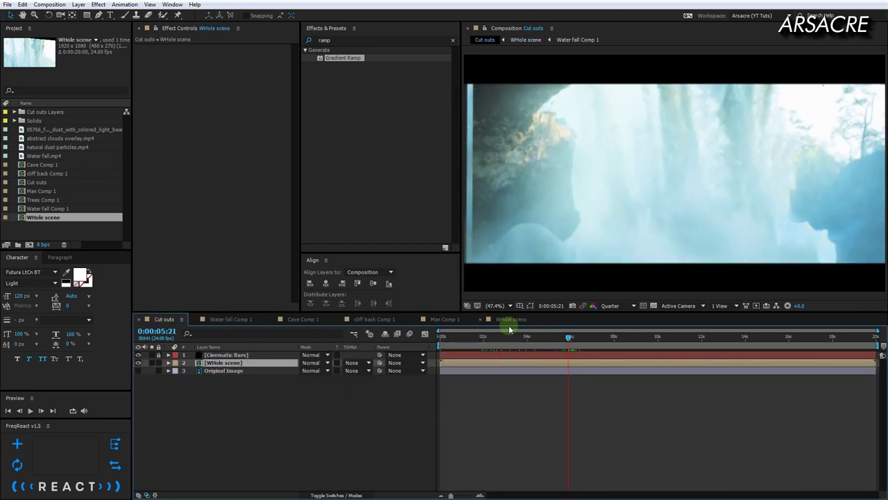
Step: Check Null 2 in the WHole scene precomp, then return to Cut outs near its end
left_click(613, 345)
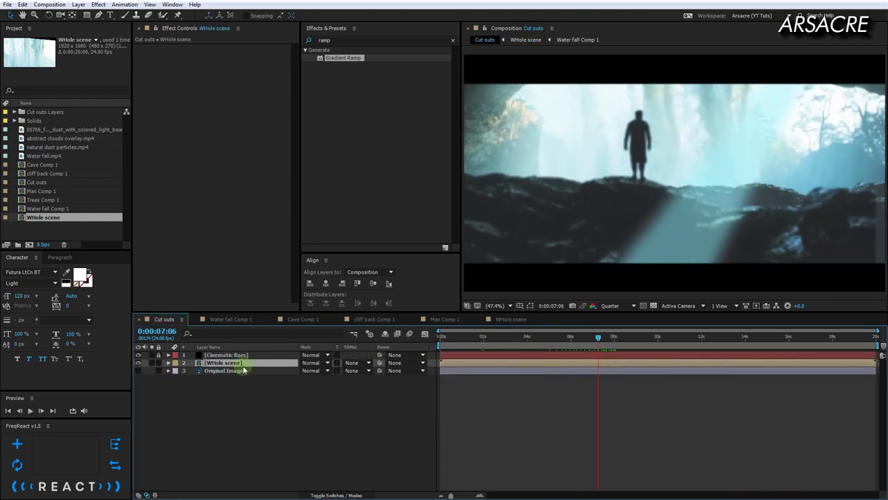
double_click(236, 363)
left_click(216, 378)
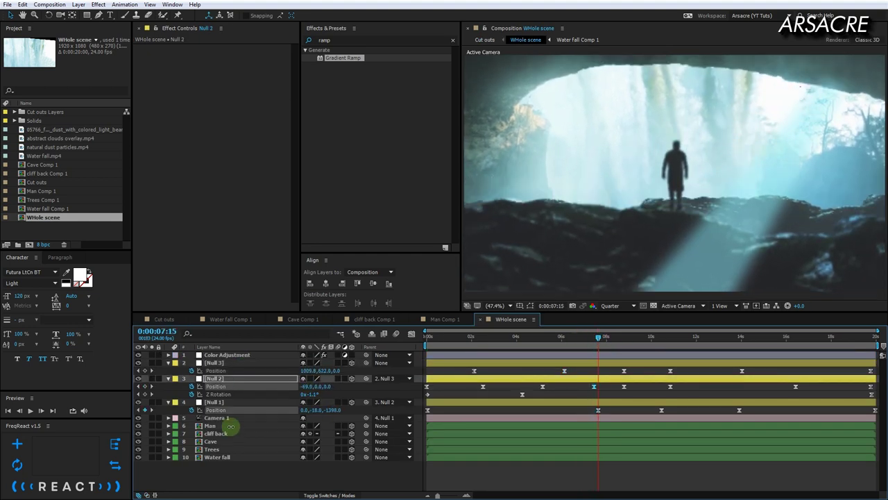
key("Tab")
left_click(590, 343)
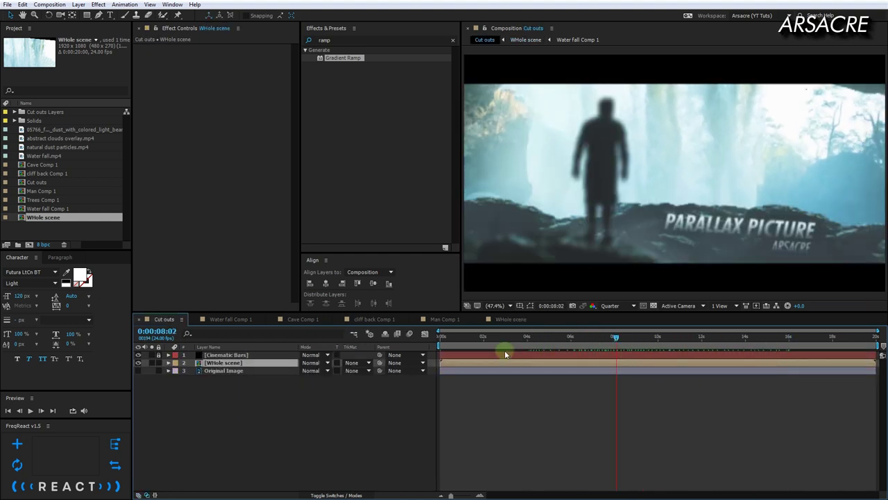
left_click_drag(777, 343, 854, 340)
Step: Add a white solid and keyframe its Opacity at 0s and 1:10 for a white fade
key("ctrl+y")
type("t")
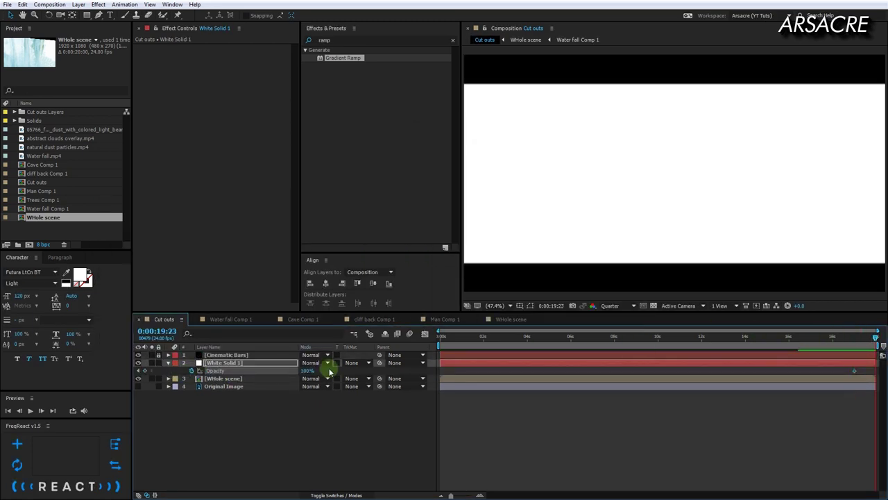
type("0")
key("Return")
key("Home")
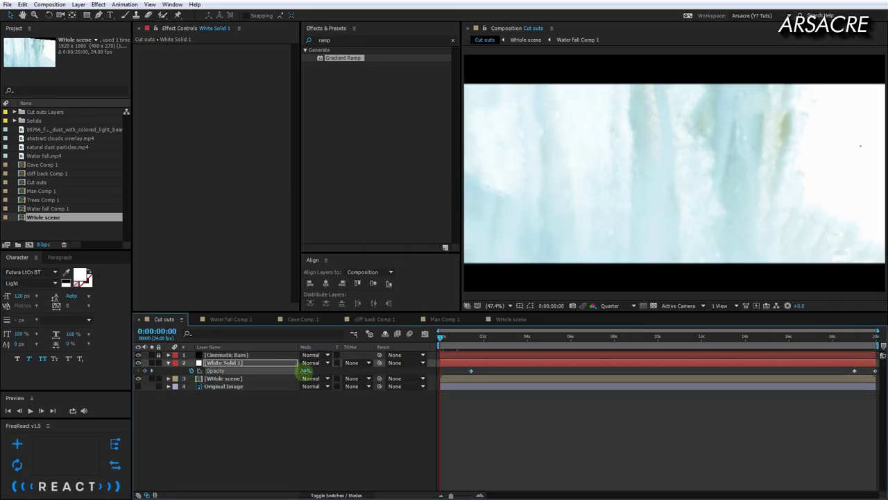
key("k")
left_click_drag(306, 371, 486, 353)
Step: Preview the white fade-in and open the WHole scene precomp
key("space")
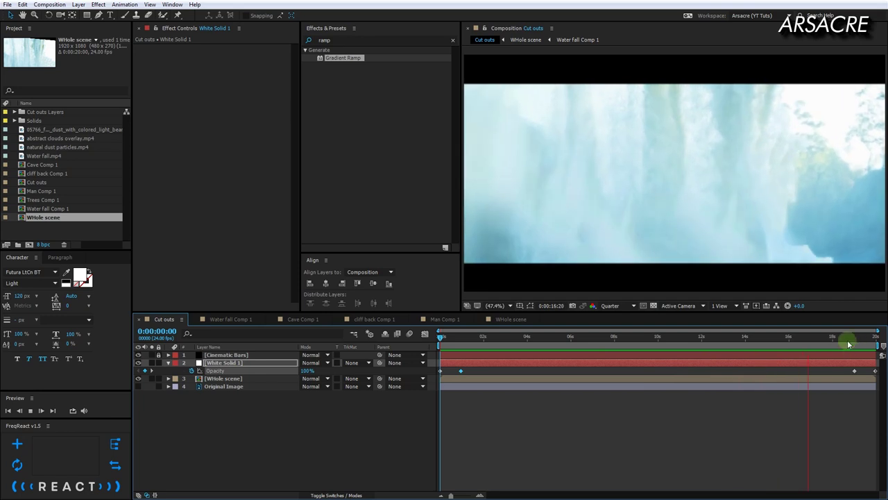
left_click(224, 379)
double_click(224, 379)
Step: Move the Null 2 and Null 1 position keyframes to about 7 seconds and adjust Null 2's position
left_click_drag(597, 338, 593, 372)
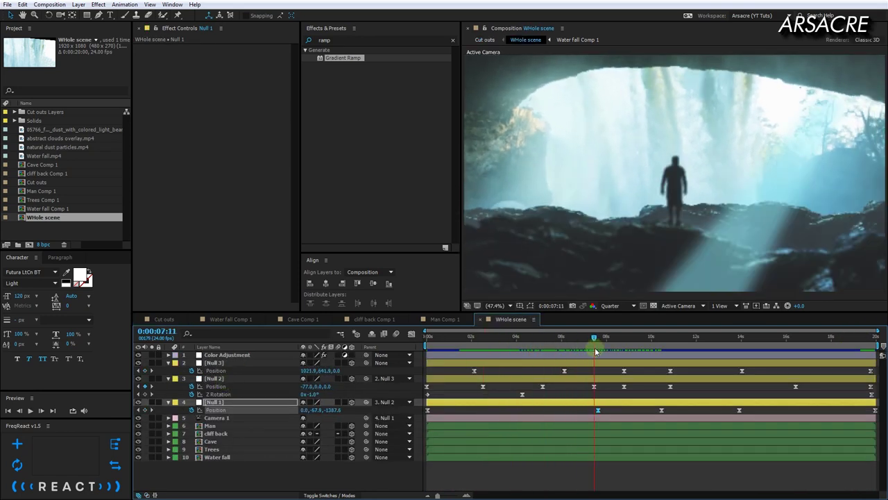
left_click(636, 388)
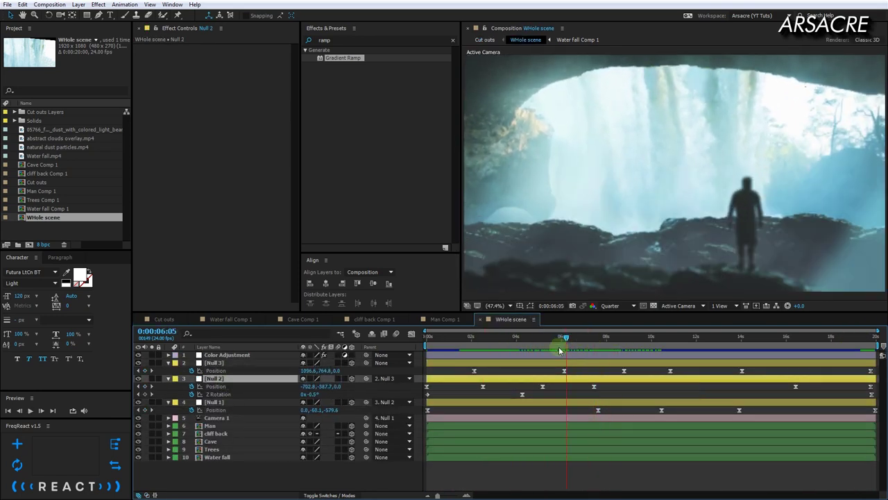
left_click(662, 410)
mouse_move(633, 387)
left_mouse_down()
mouse_move(598, 387)
mouse_move(613, 370)
left_mouse_up()
left_click_drag(598, 338, 610, 352)
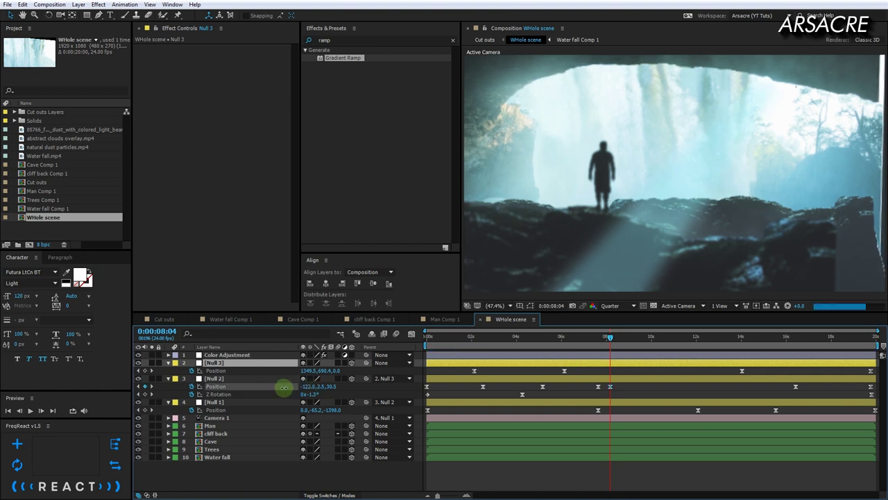
left_click_drag(284, 387, 617, 386)
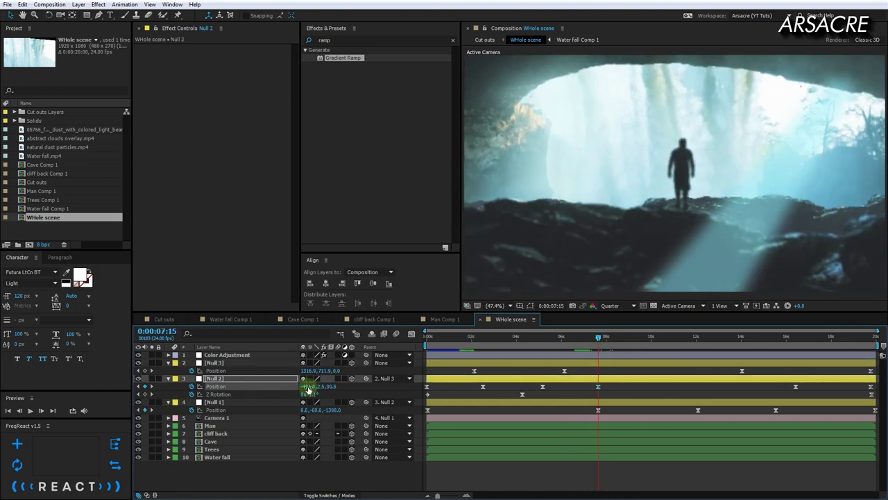
Step: Align with Null 3's 6:03 keyframe, reposition Null 1 to frame the man under the arch, and preview
left_click_drag(583, 345, 564, 340)
left_click(564, 370)
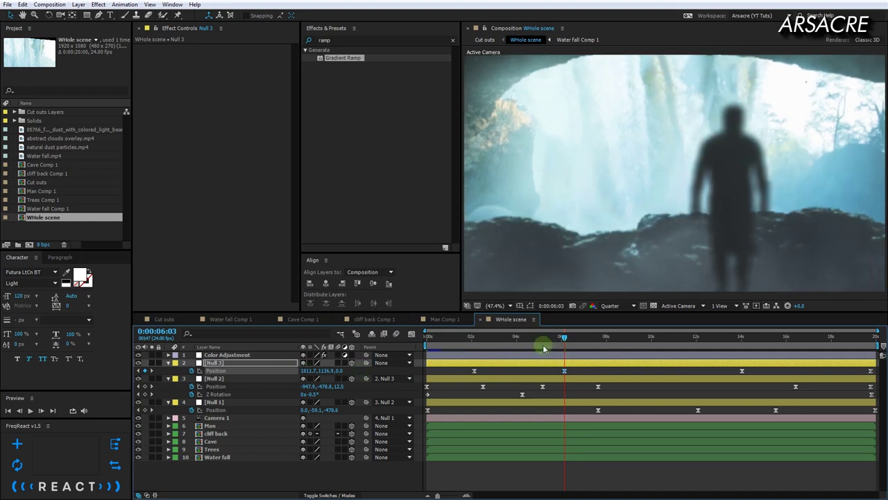
left_click_drag(544, 348, 597, 349)
left_click_drag(309, 410, 287, 410)
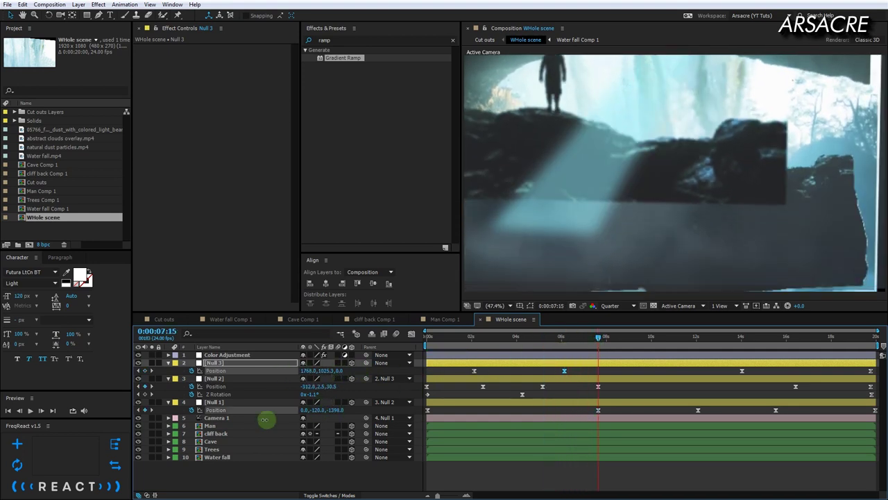
left_click(314, 371)
key("space")
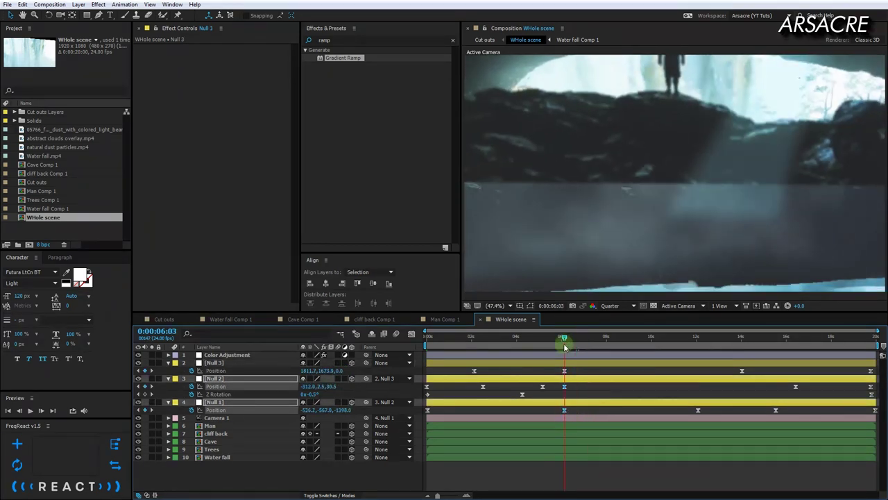
left_click(227, 355)
left_click_drag(578, 338, 554, 341)
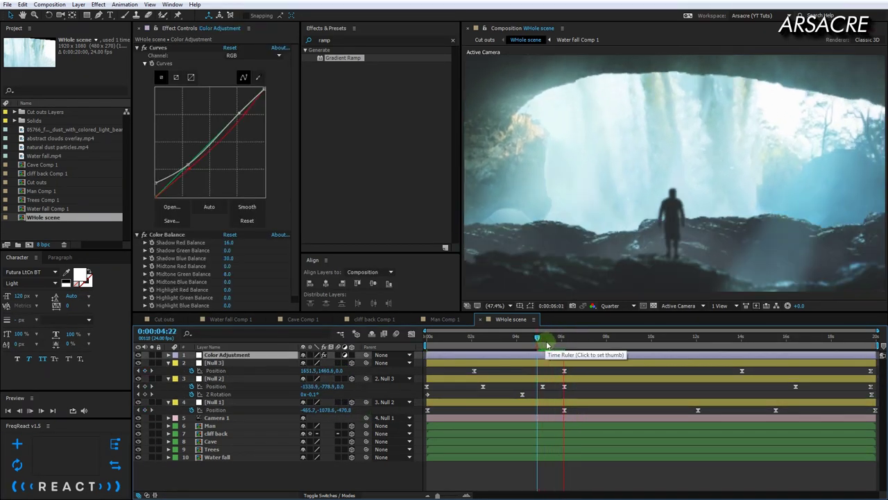
left_click(215, 362)
Step: Delete Null 3 and set a new Null 2 position keyframe near 12 seconds
key("Delete")
key("Home")
left_click_drag(320, 370, 267, 380)
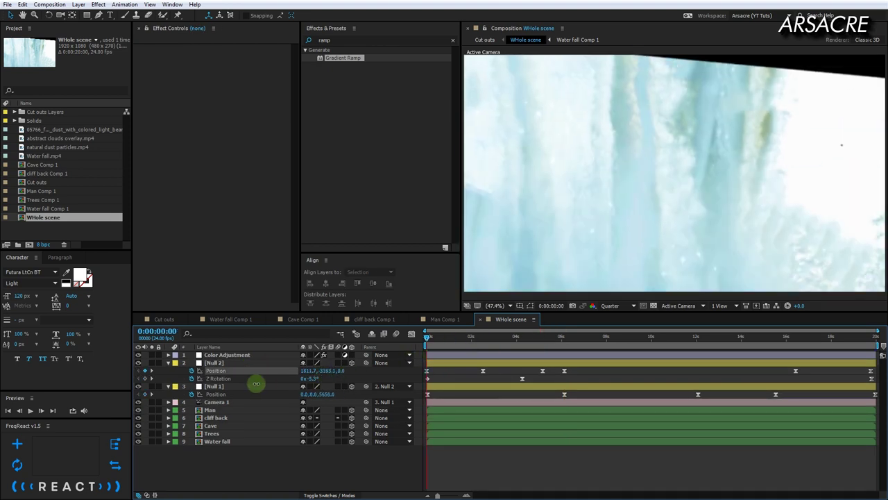
mouse_move(548, 339)
left_mouse_down()
mouse_move(555, 344)
mouse_move(525, 340)
left_mouse_up()
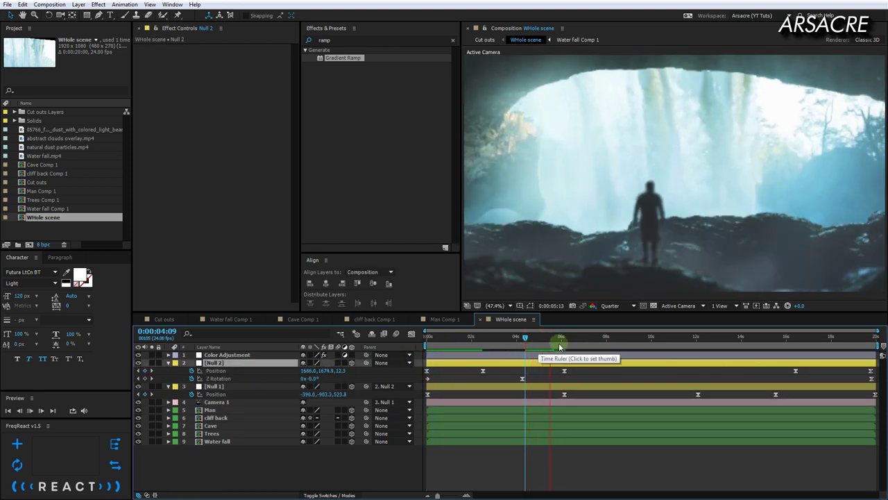
left_click(555, 397)
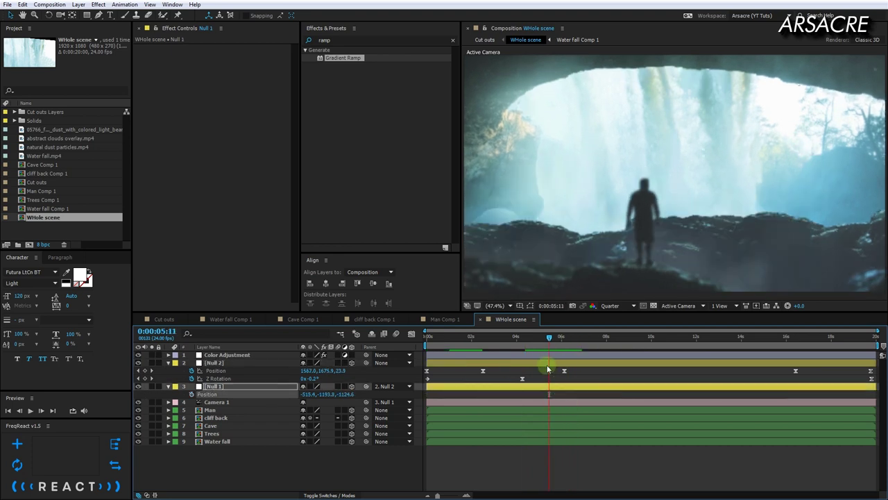
left_click(584, 340)
key("ctrl+Up")
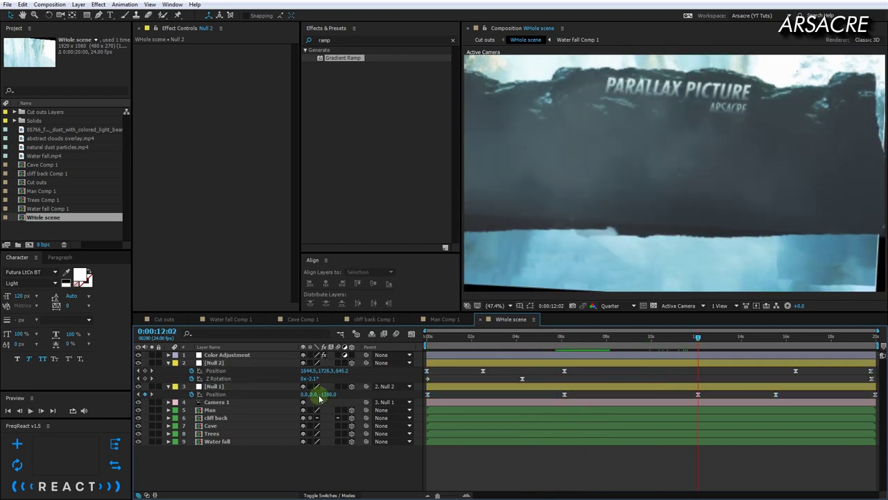
left_click_drag(312, 371, 337, 382)
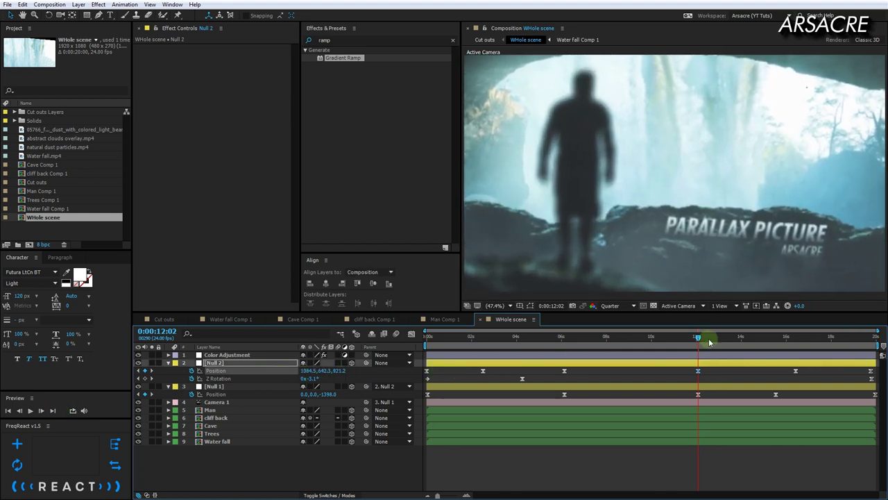
Step: Preview the camera move, then select Null 1 and Null 2 at about 12 seconds
left_click(623, 339)
key("space")
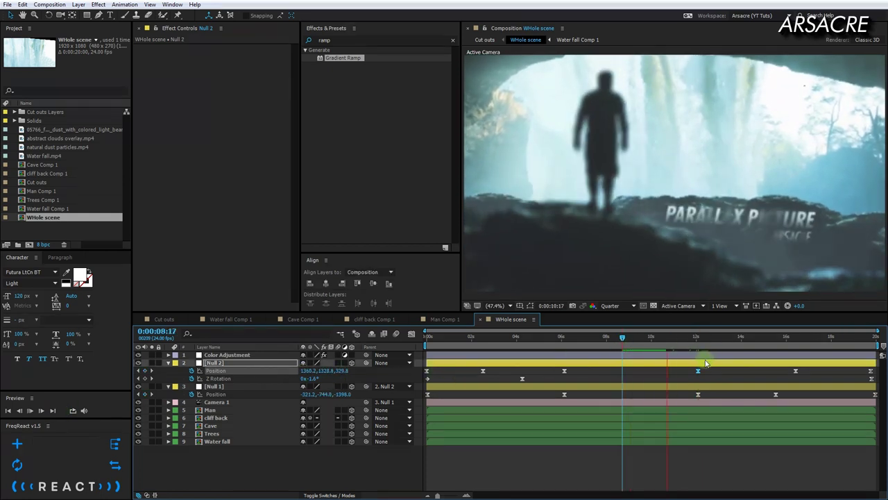
left_click(701, 344)
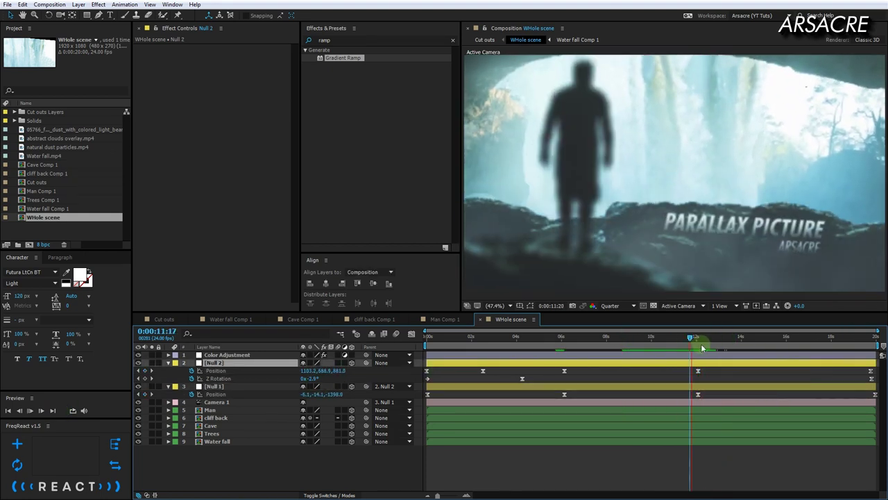
left_click_drag(701, 343, 700, 342)
left_click(750, 384, "shift")
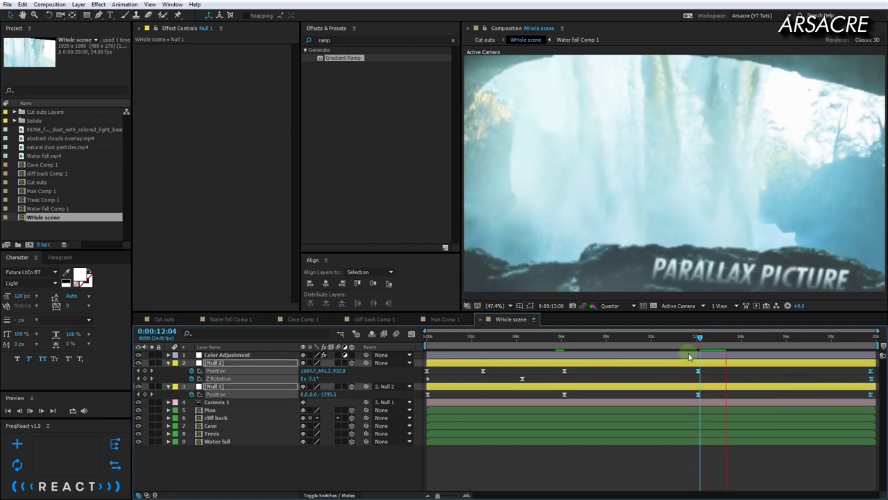
Step: Ease the 12-second position keyframe in the speed graph via Keyframe Velocity and a raised handle
left_click(411, 334)
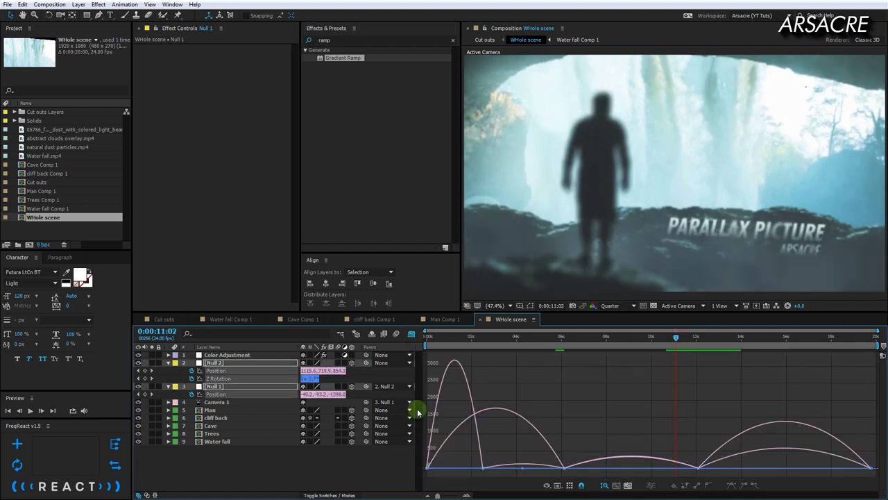
left_click(697, 469)
double_click(698, 468)
key("Return")
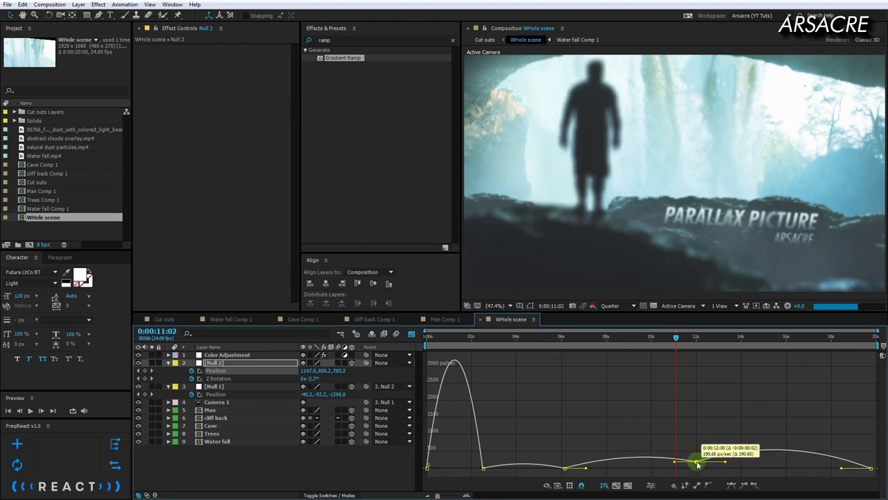
left_click_drag(699, 470, 696, 456)
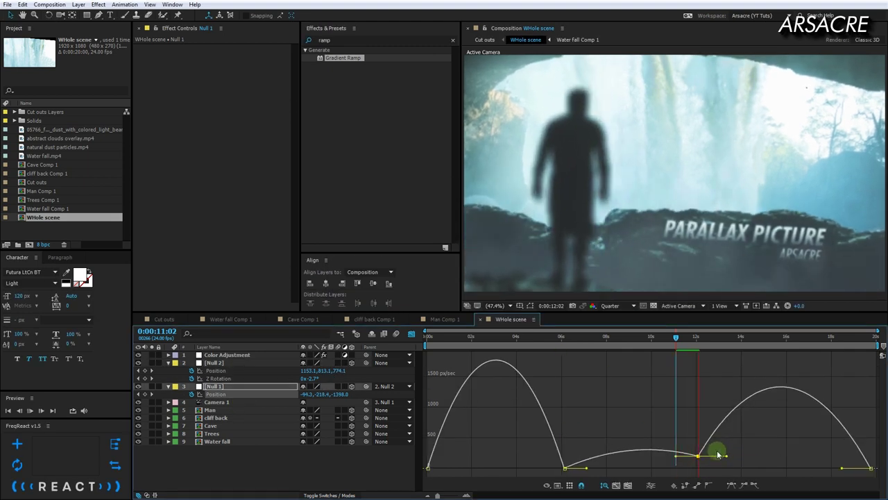
left_click(324, 376)
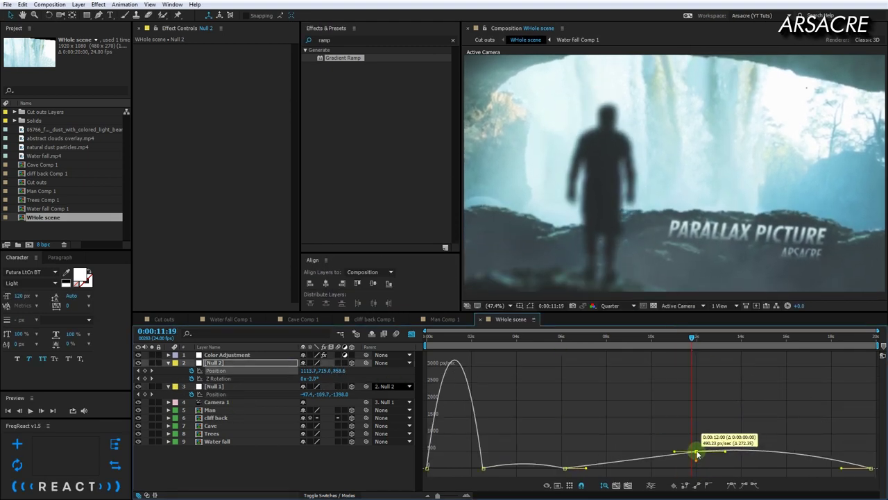
key("space")
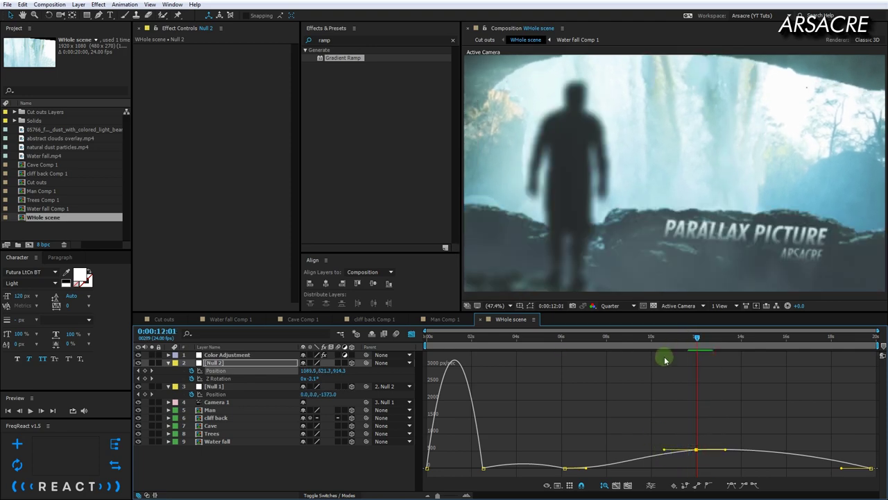